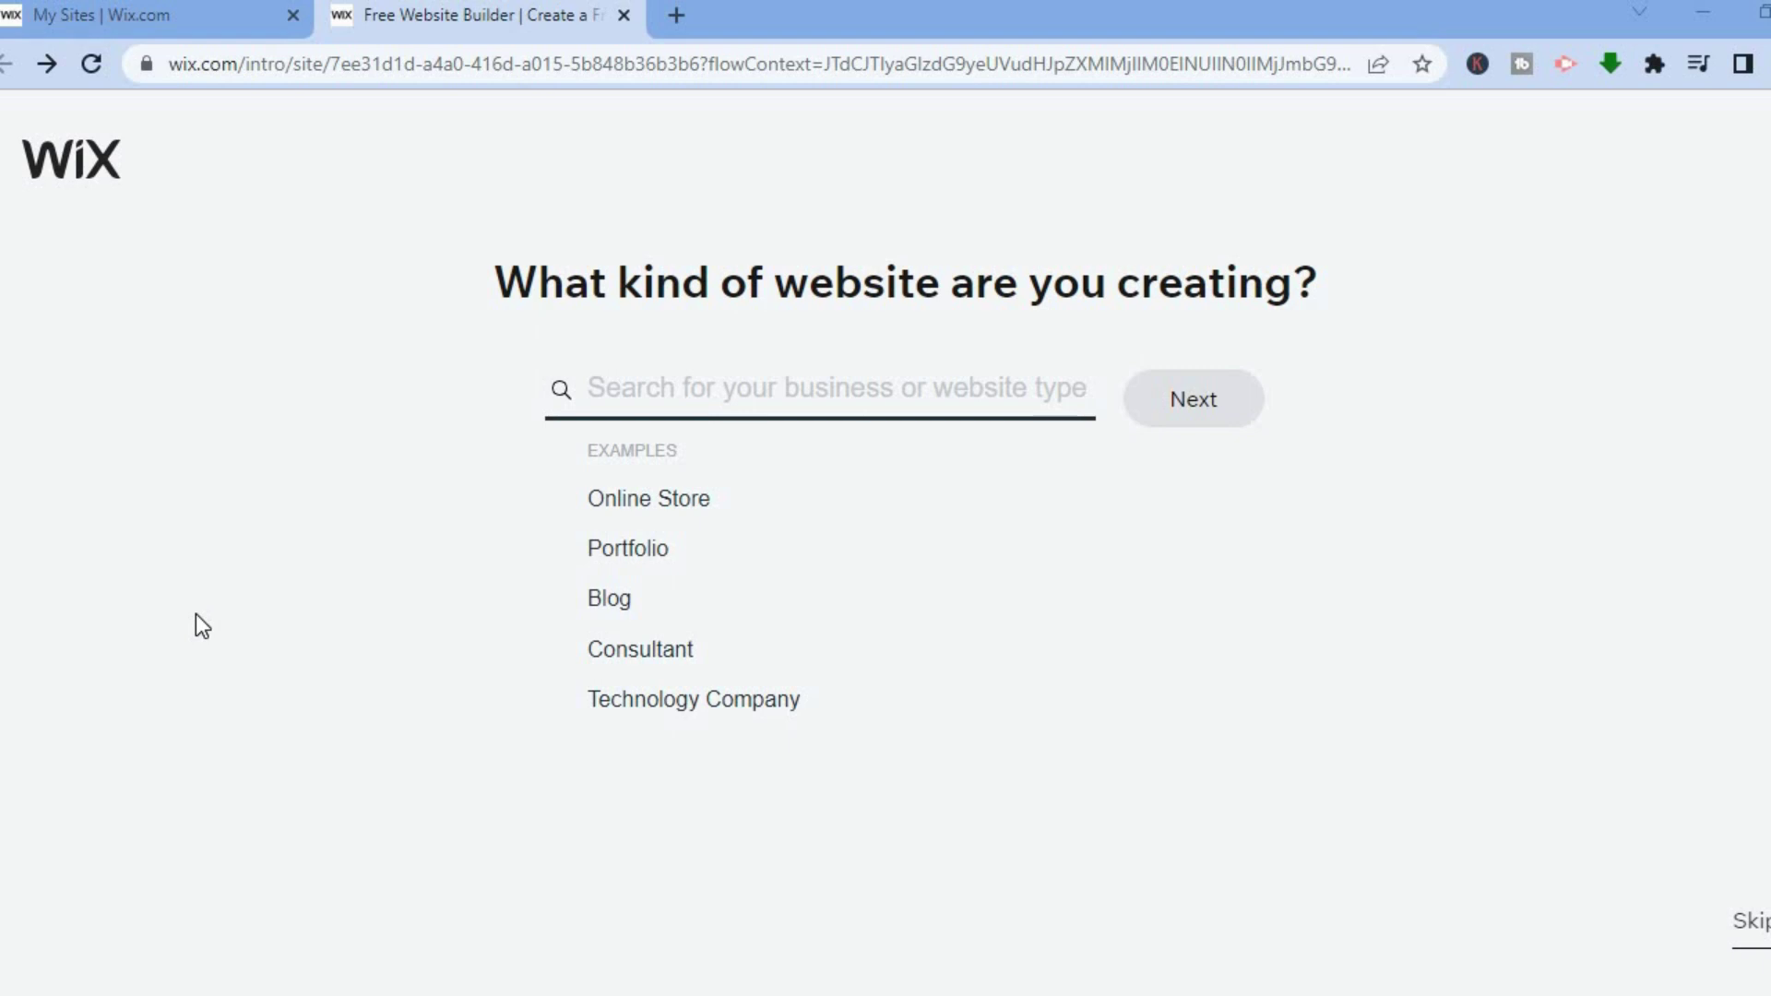
Set the website type to Hotel and name the website relax.
{"action": "left_click", "coordinate": [738, 388]}
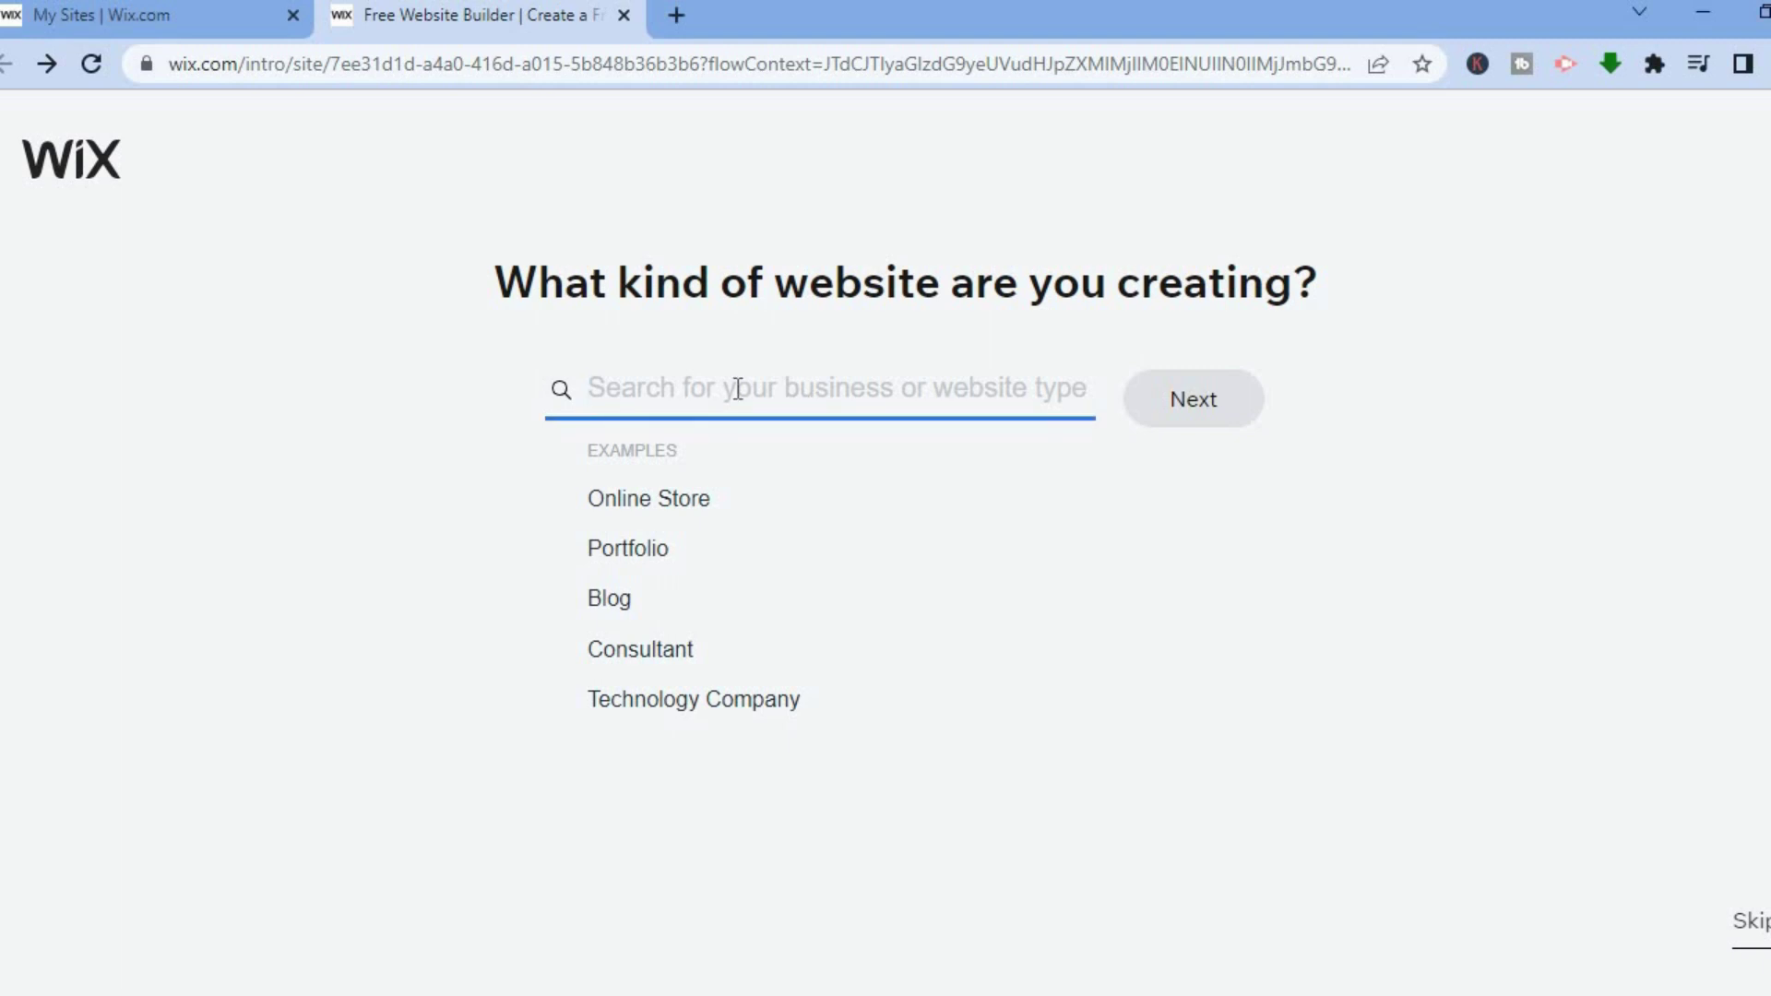
{"action": "type", "text": "hote"}
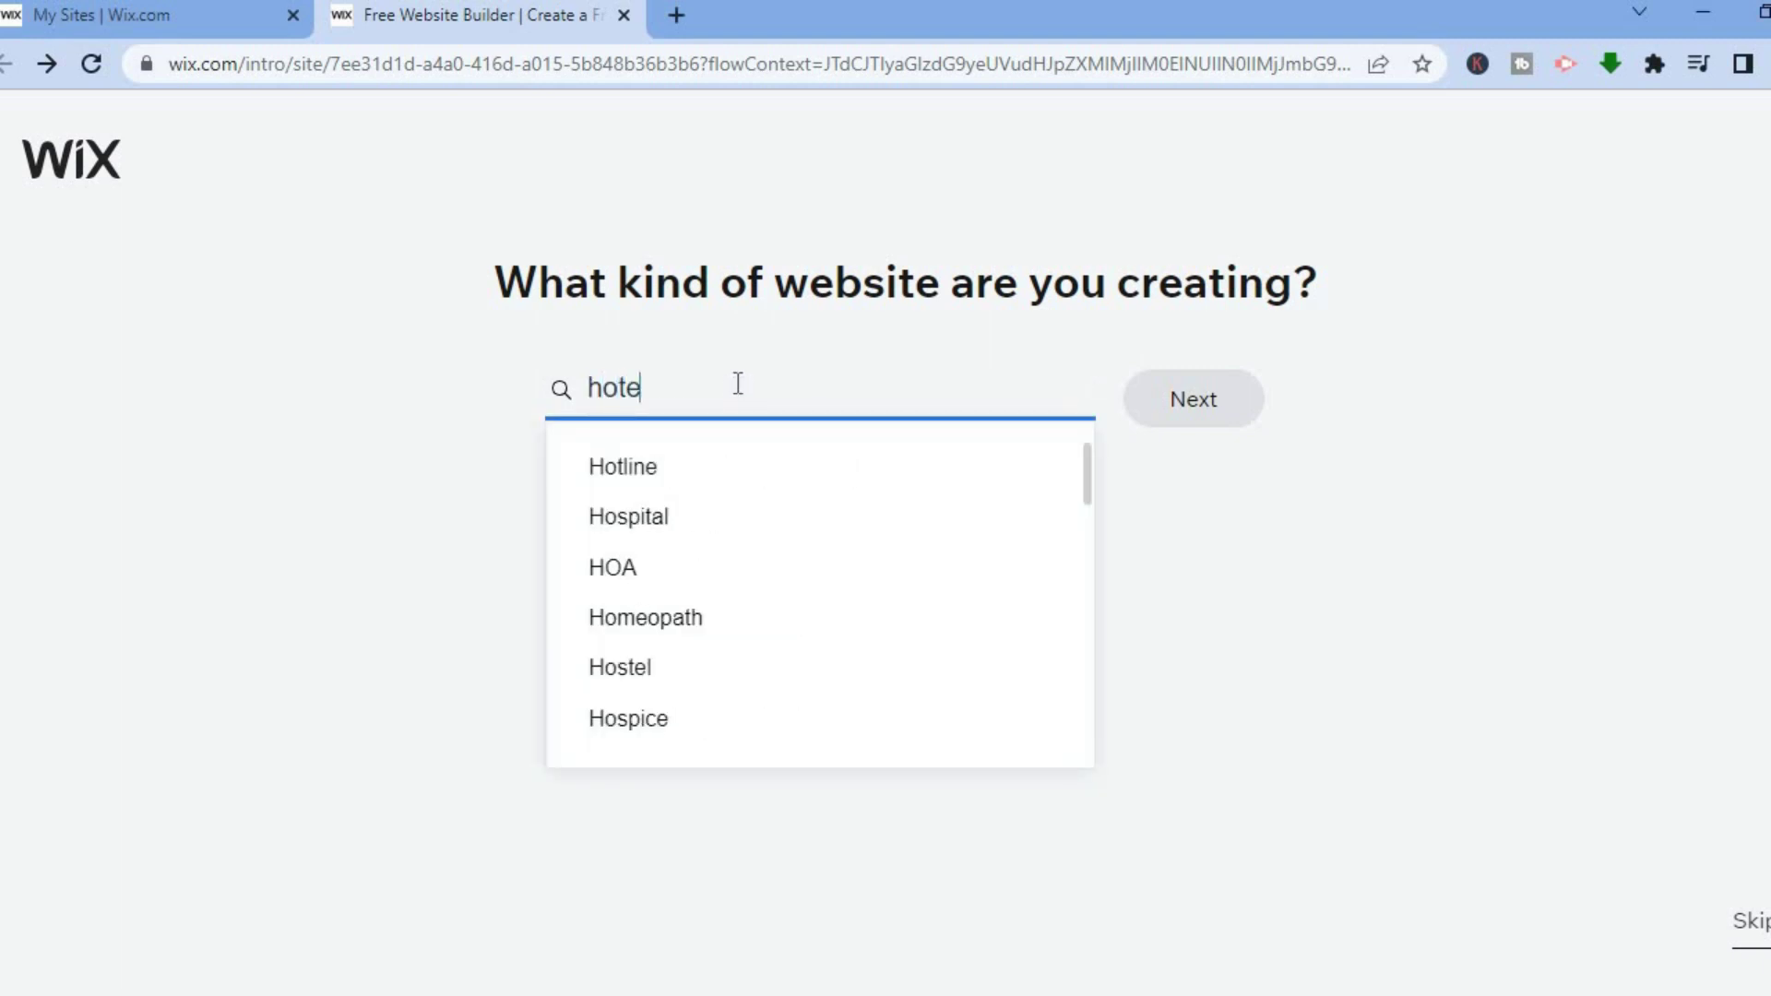
{"action": "type", "text": "l"}
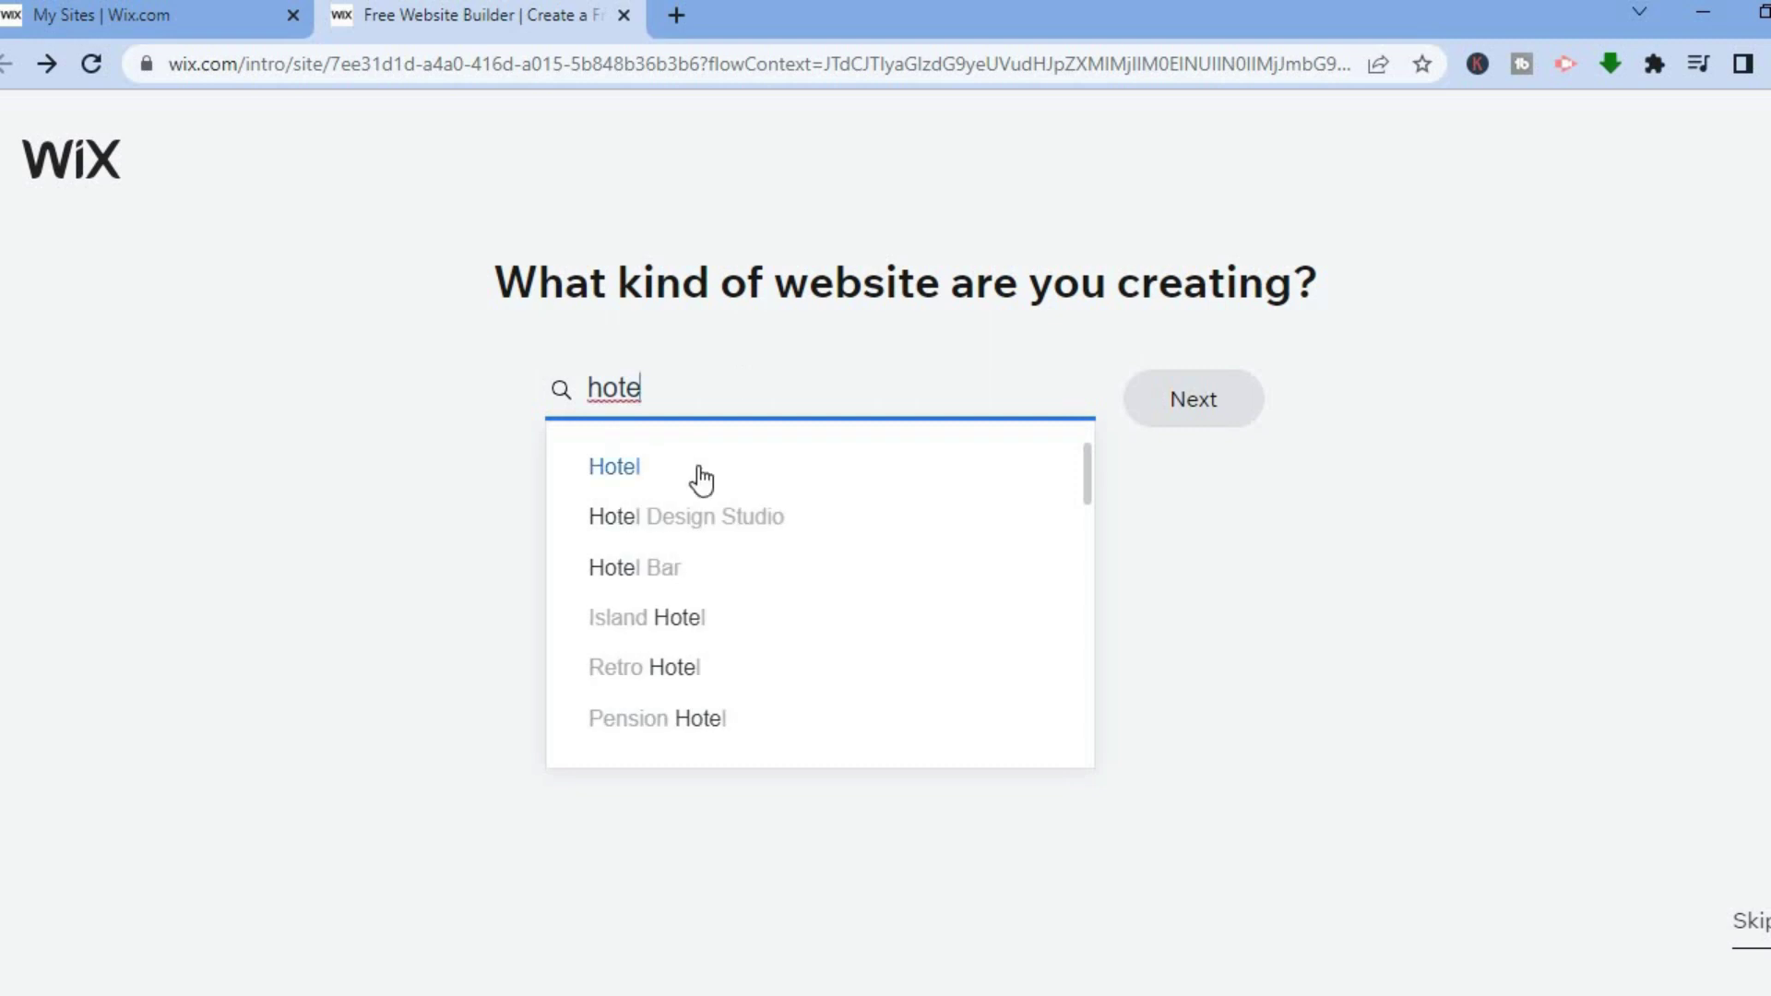
{"action": "left_click", "coordinate": [699, 467]}
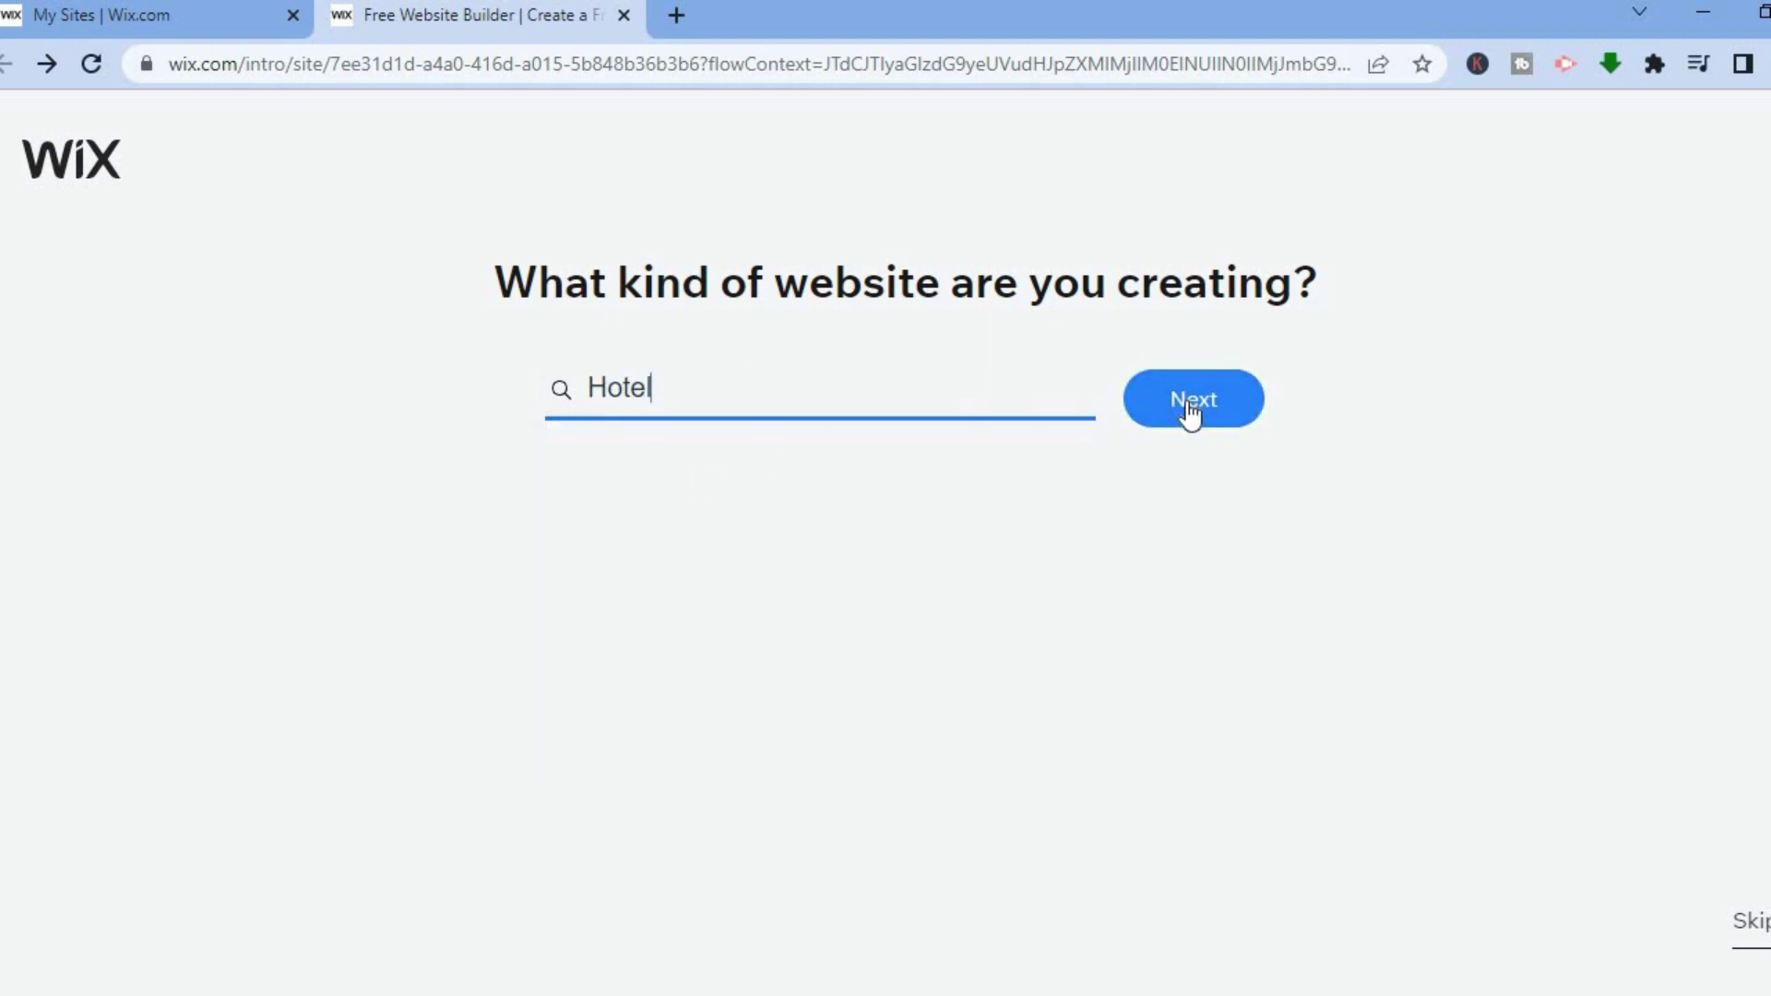
{"action": "left_click", "coordinate": [1189, 406]}
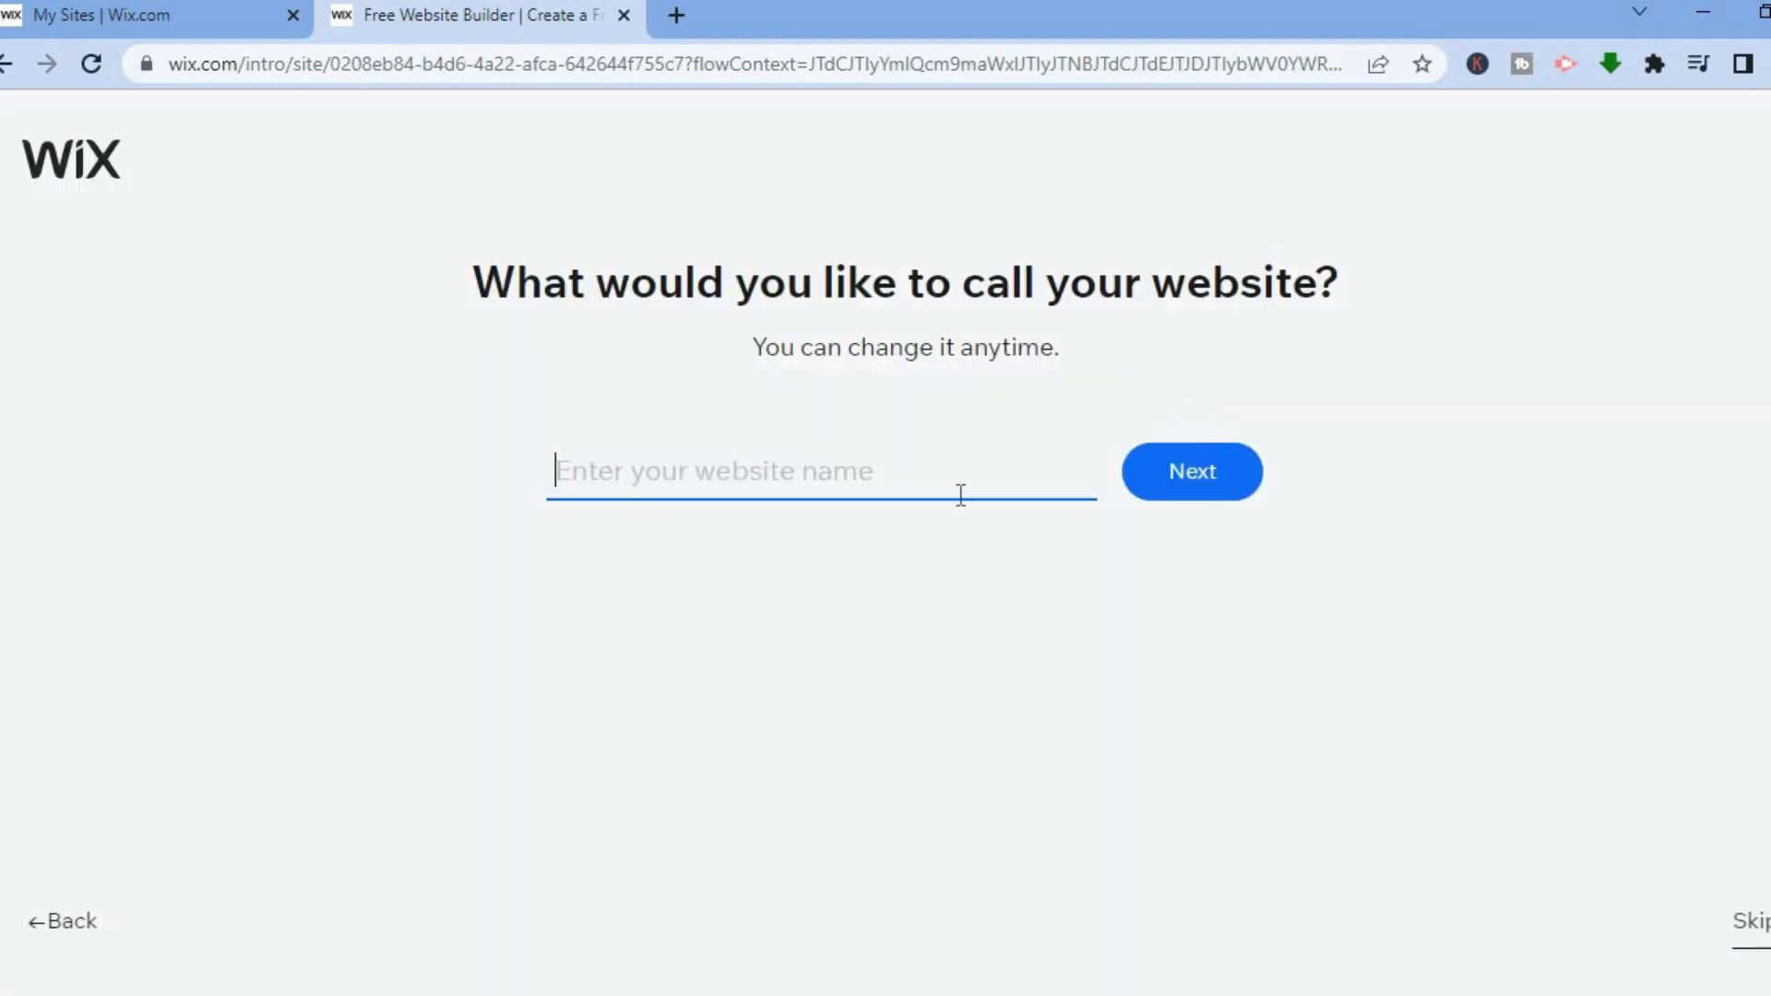
{"action": "type", "text": "relax"}
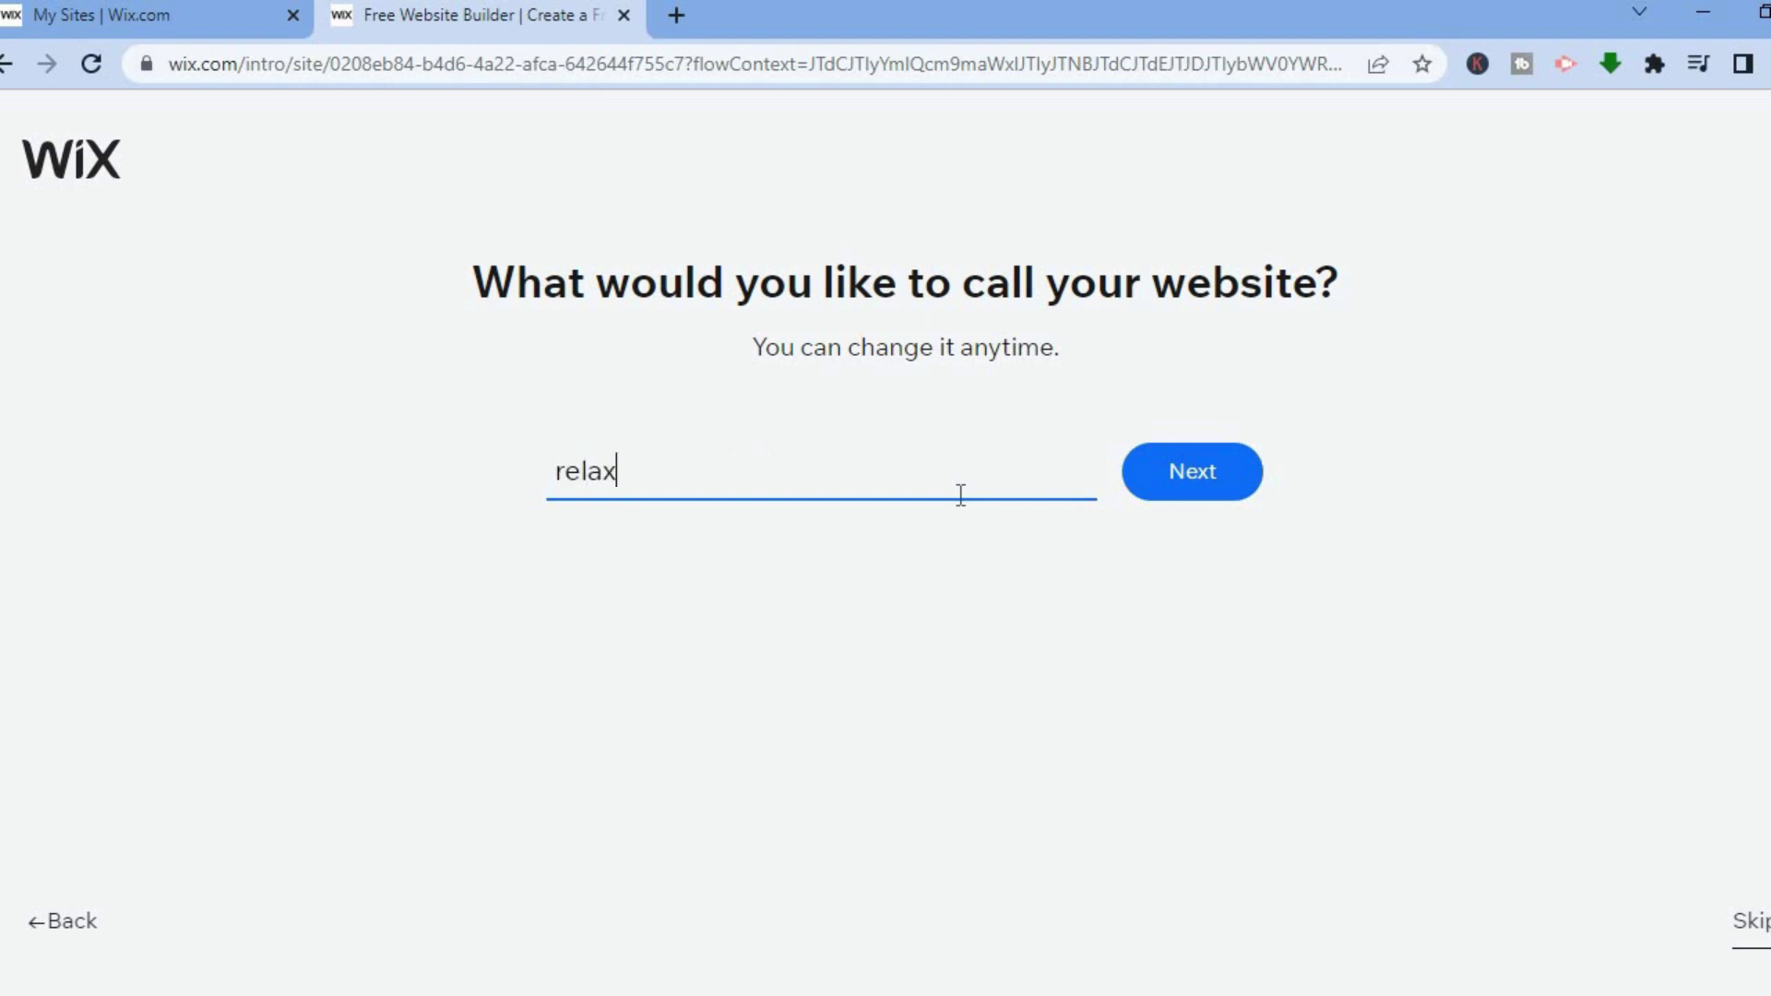
{"action": "left_click", "coordinate": [1205, 475]}
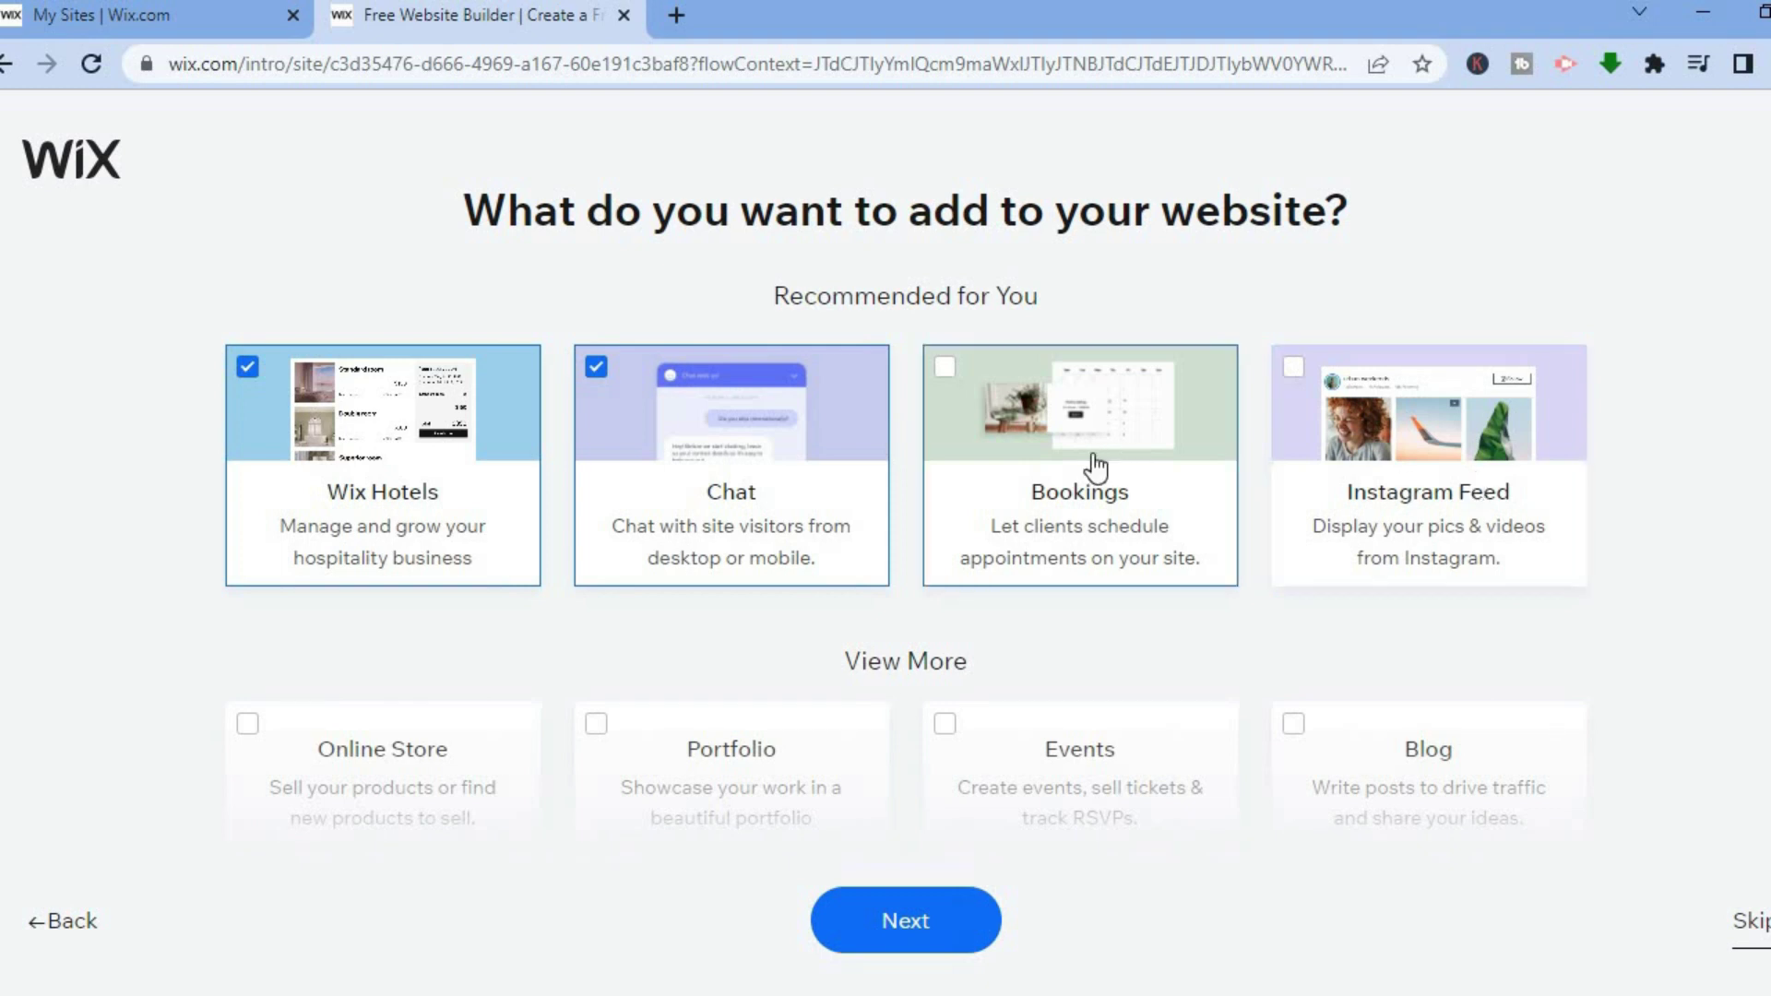
Add Bookings to the website's features alongside Wix Hotels and Chat, and continue the setup.
{"action": "left_click", "coordinate": [944, 367]}
{"action": "scroll", "coordinate": [1688, 464], "scroll_direction": "down", "scroll_amount": 3}
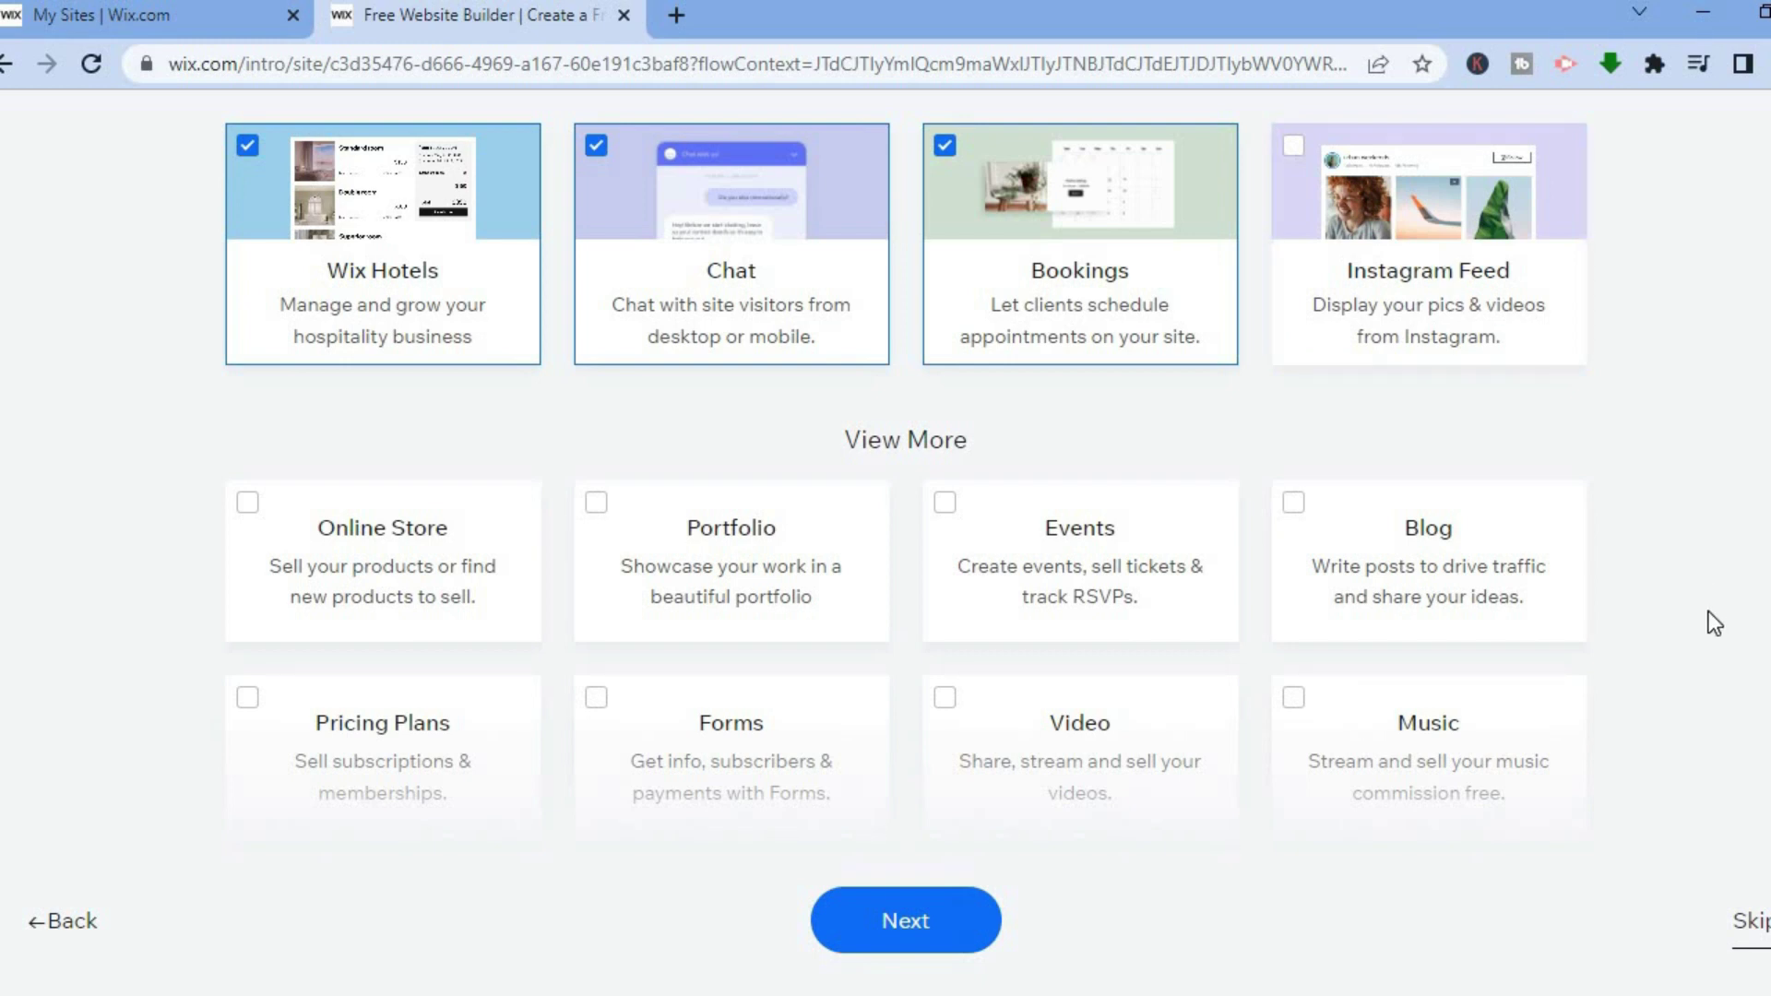
{"action": "scroll", "coordinate": [1714, 624], "scroll_direction": "down", "scroll_amount": 3}
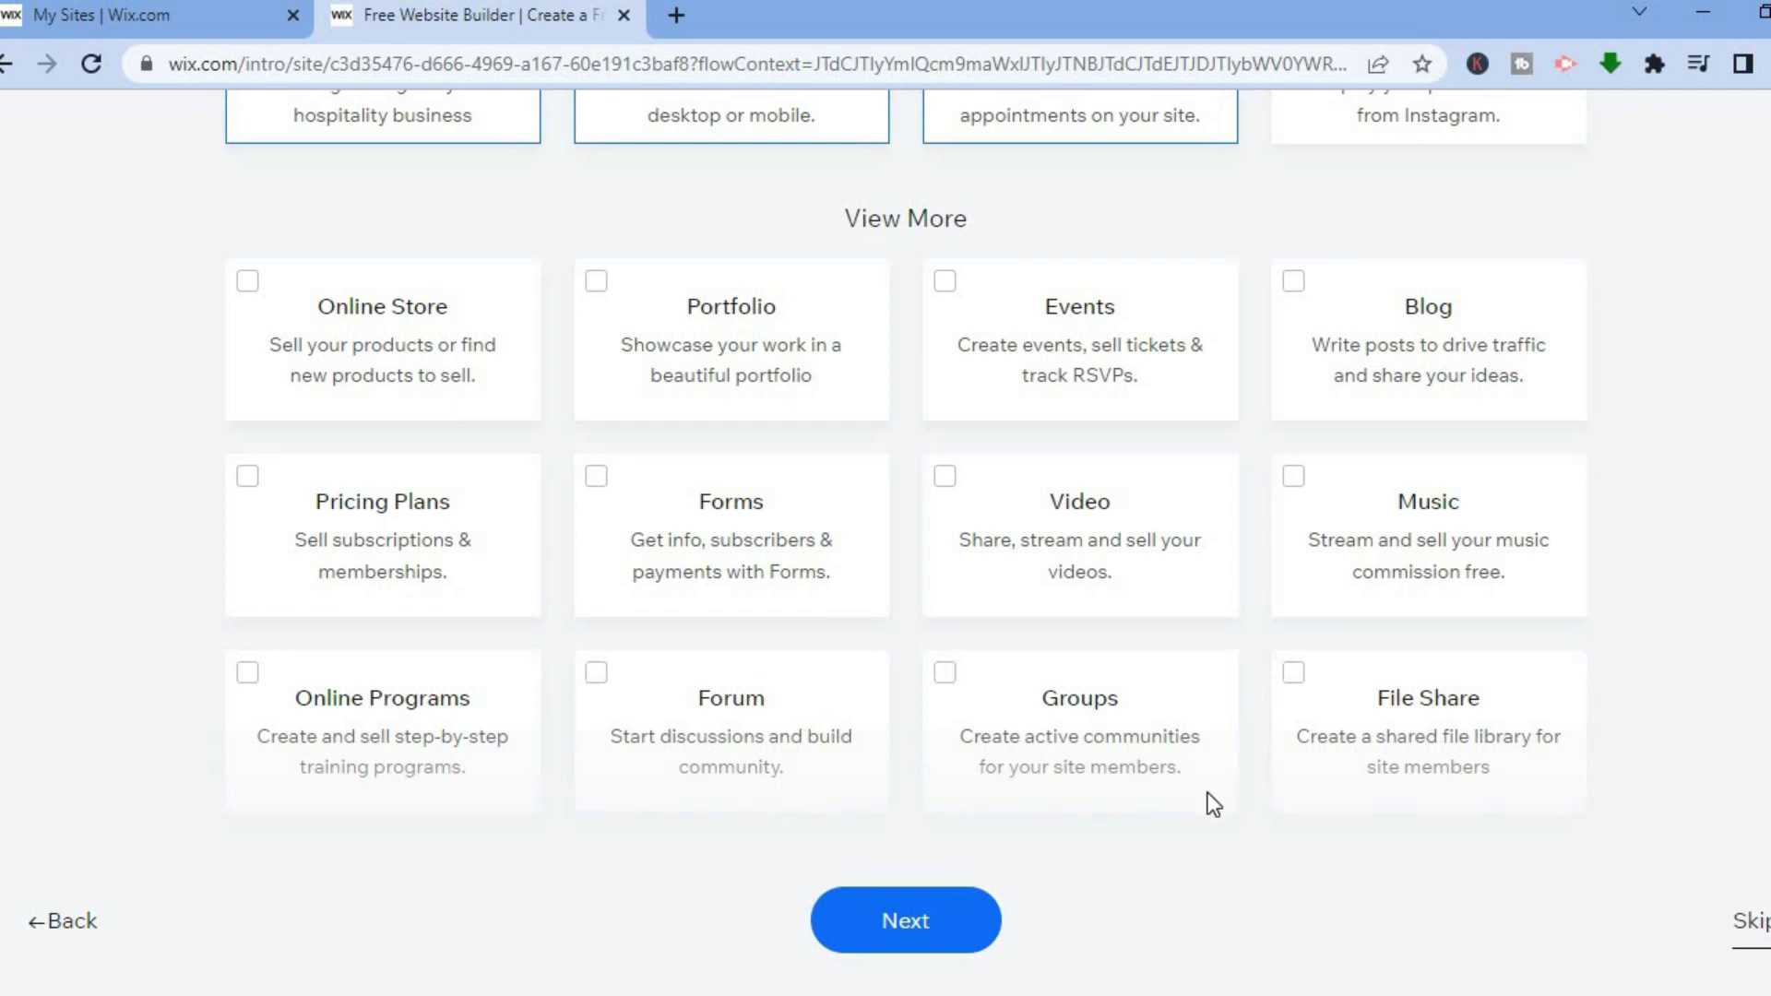
{"action": "left_click", "coordinate": [934, 920]}
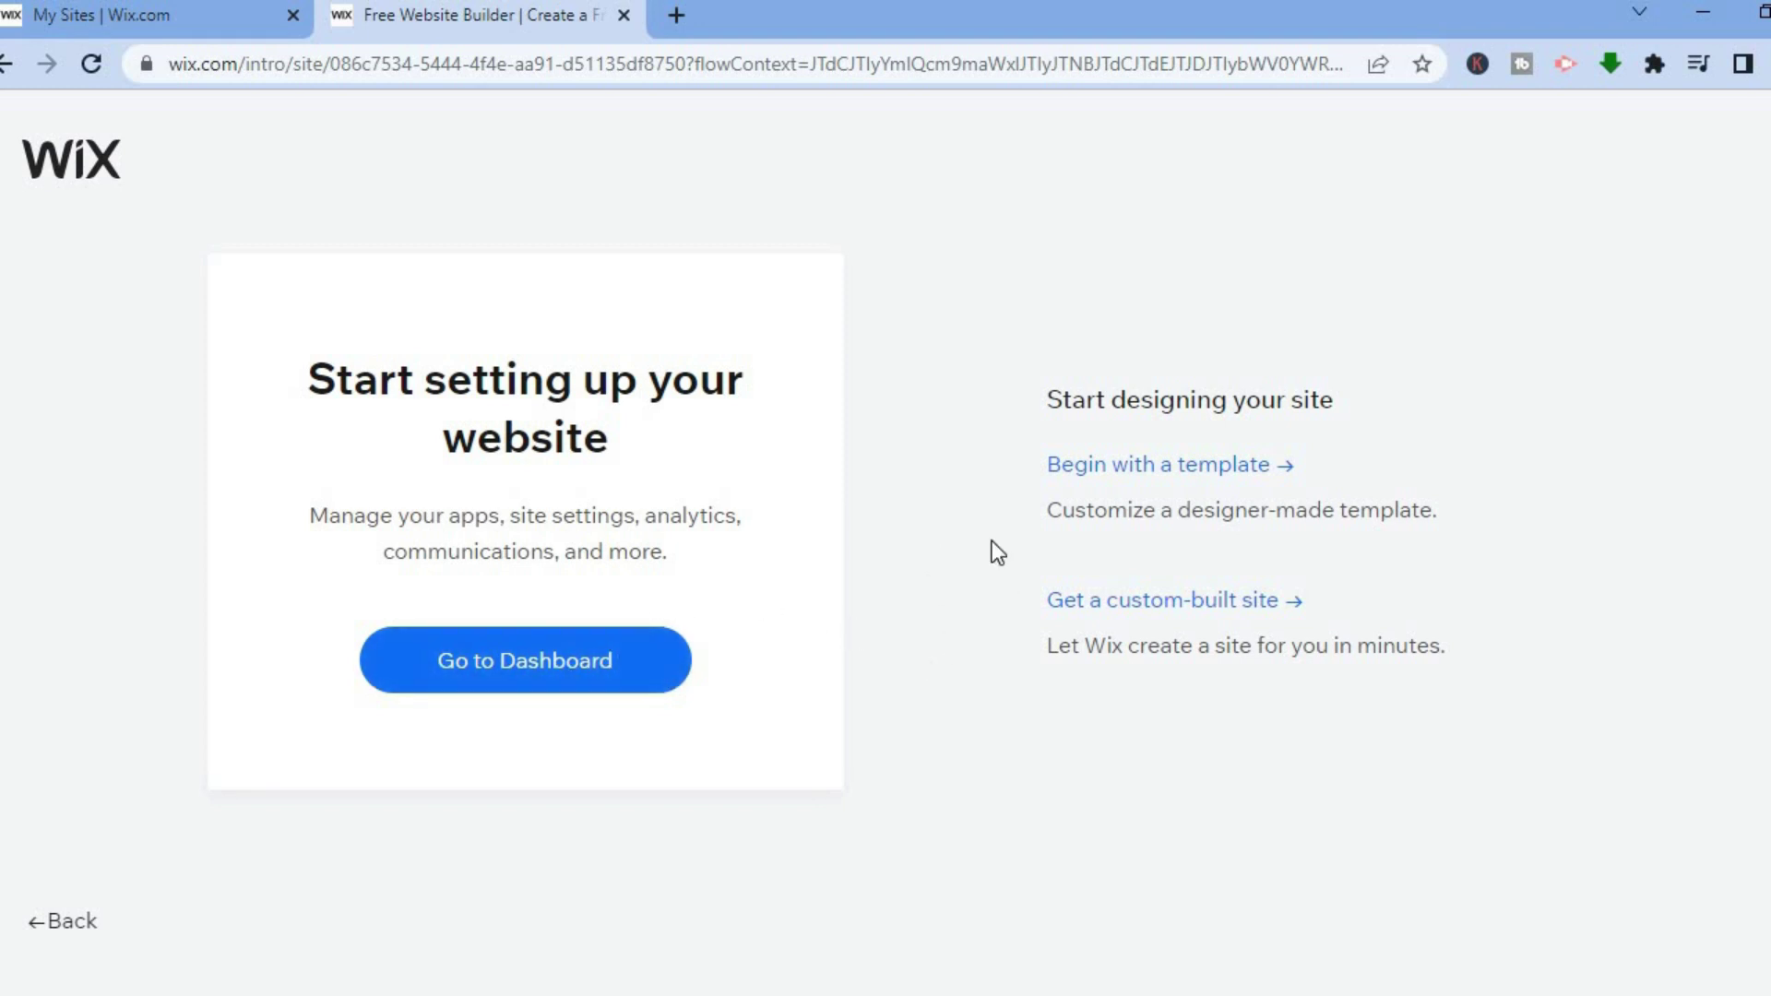
Begin with a template, browse the Hotel results and preview the Seaside B&B template, dismissing its starting-point prompt.
{"action": "left_click", "coordinate": [1156, 470]}
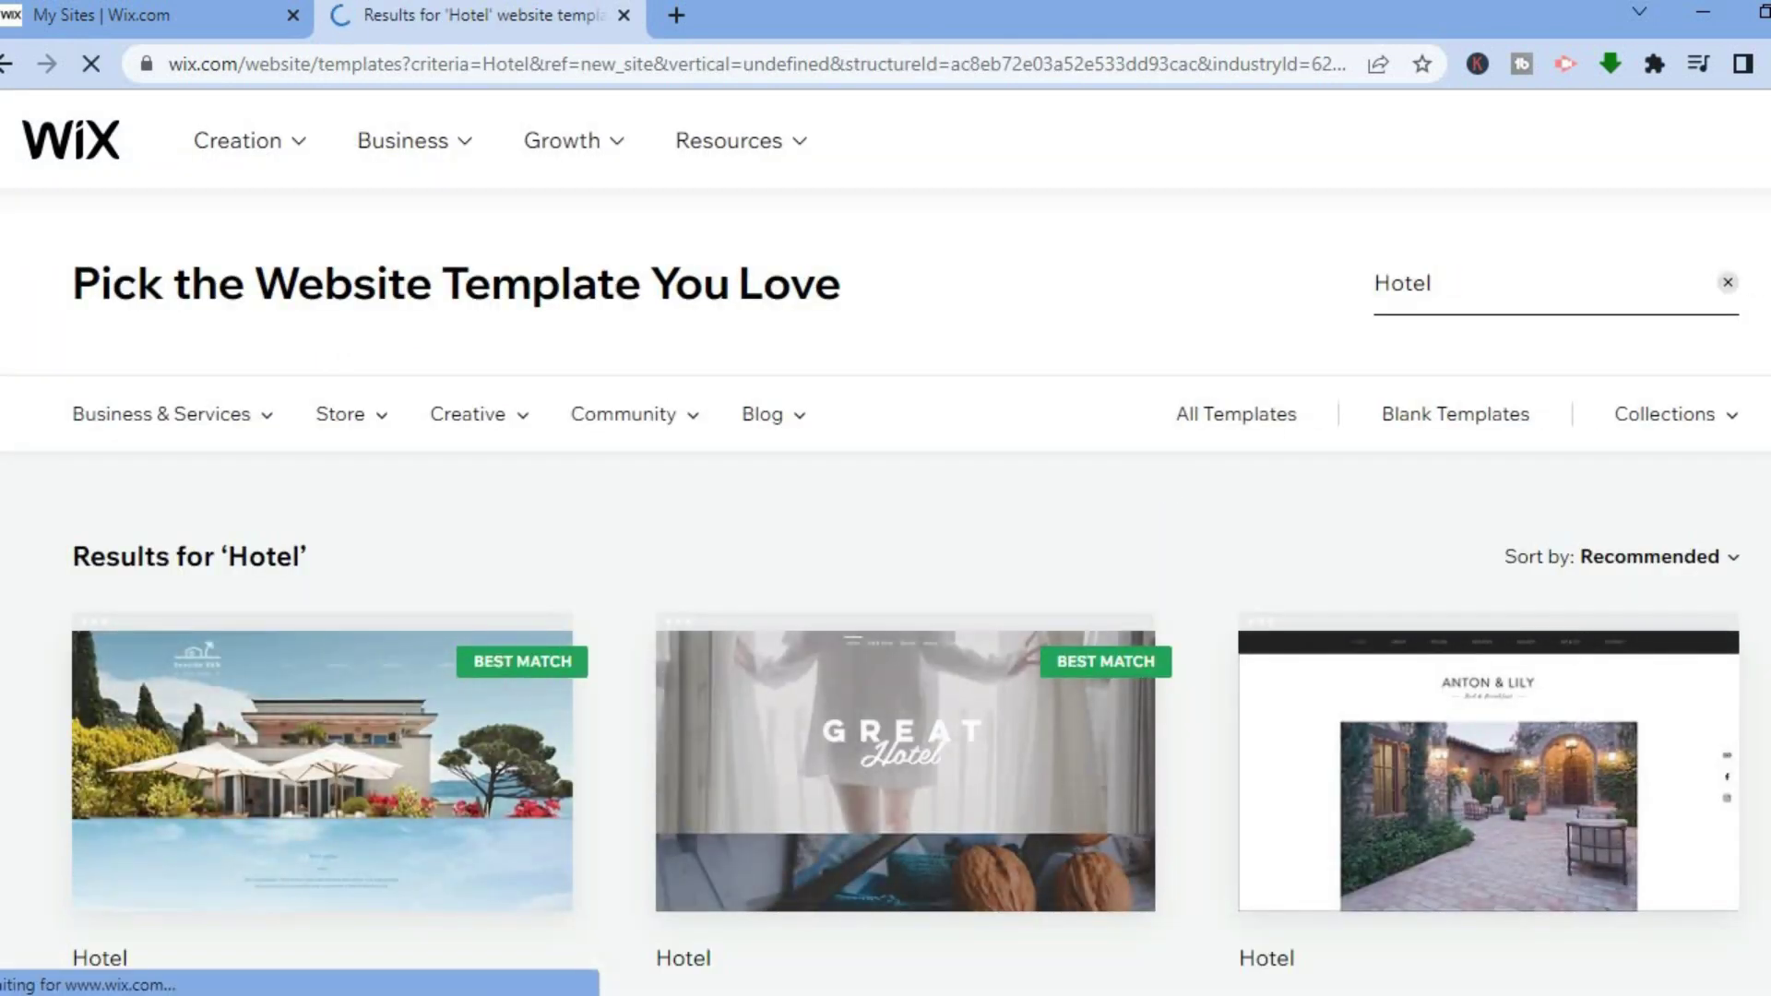
{"action": "scroll", "coordinate": [886, 553], "scroll_direction": "down", "scroll_amount": 4}
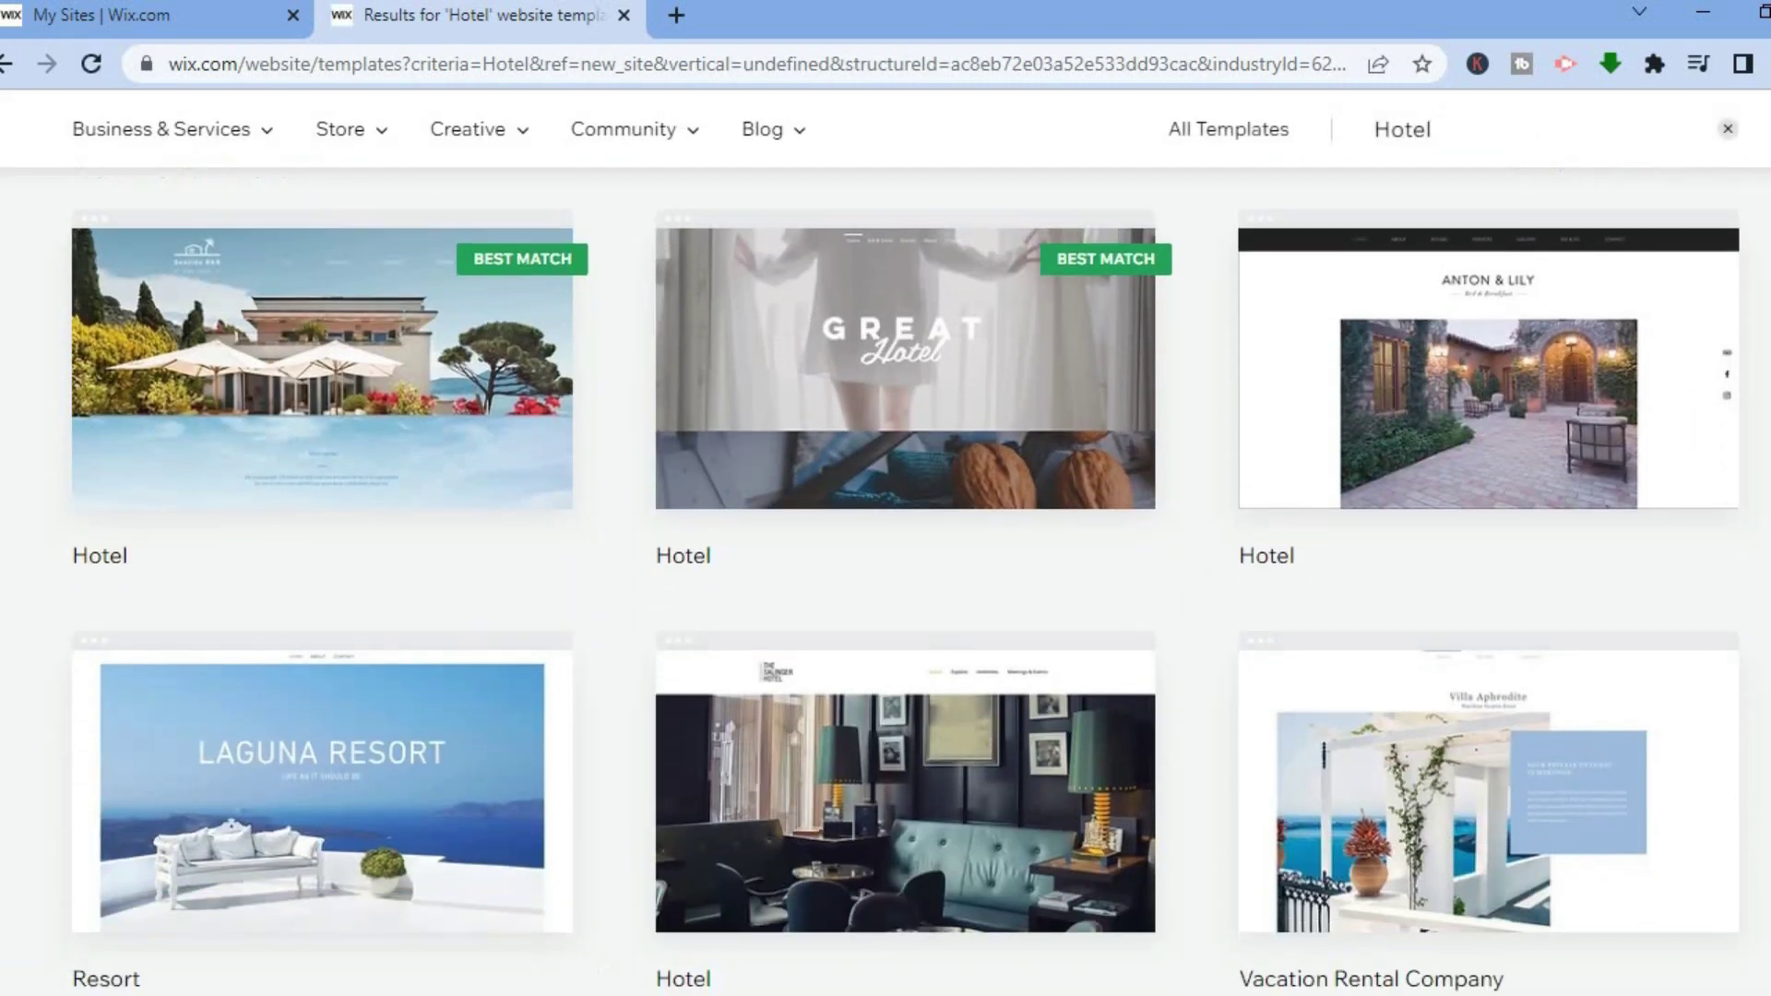
{"action": "scroll", "coordinate": [885, 553], "scroll_direction": "down", "scroll_amount": 1}
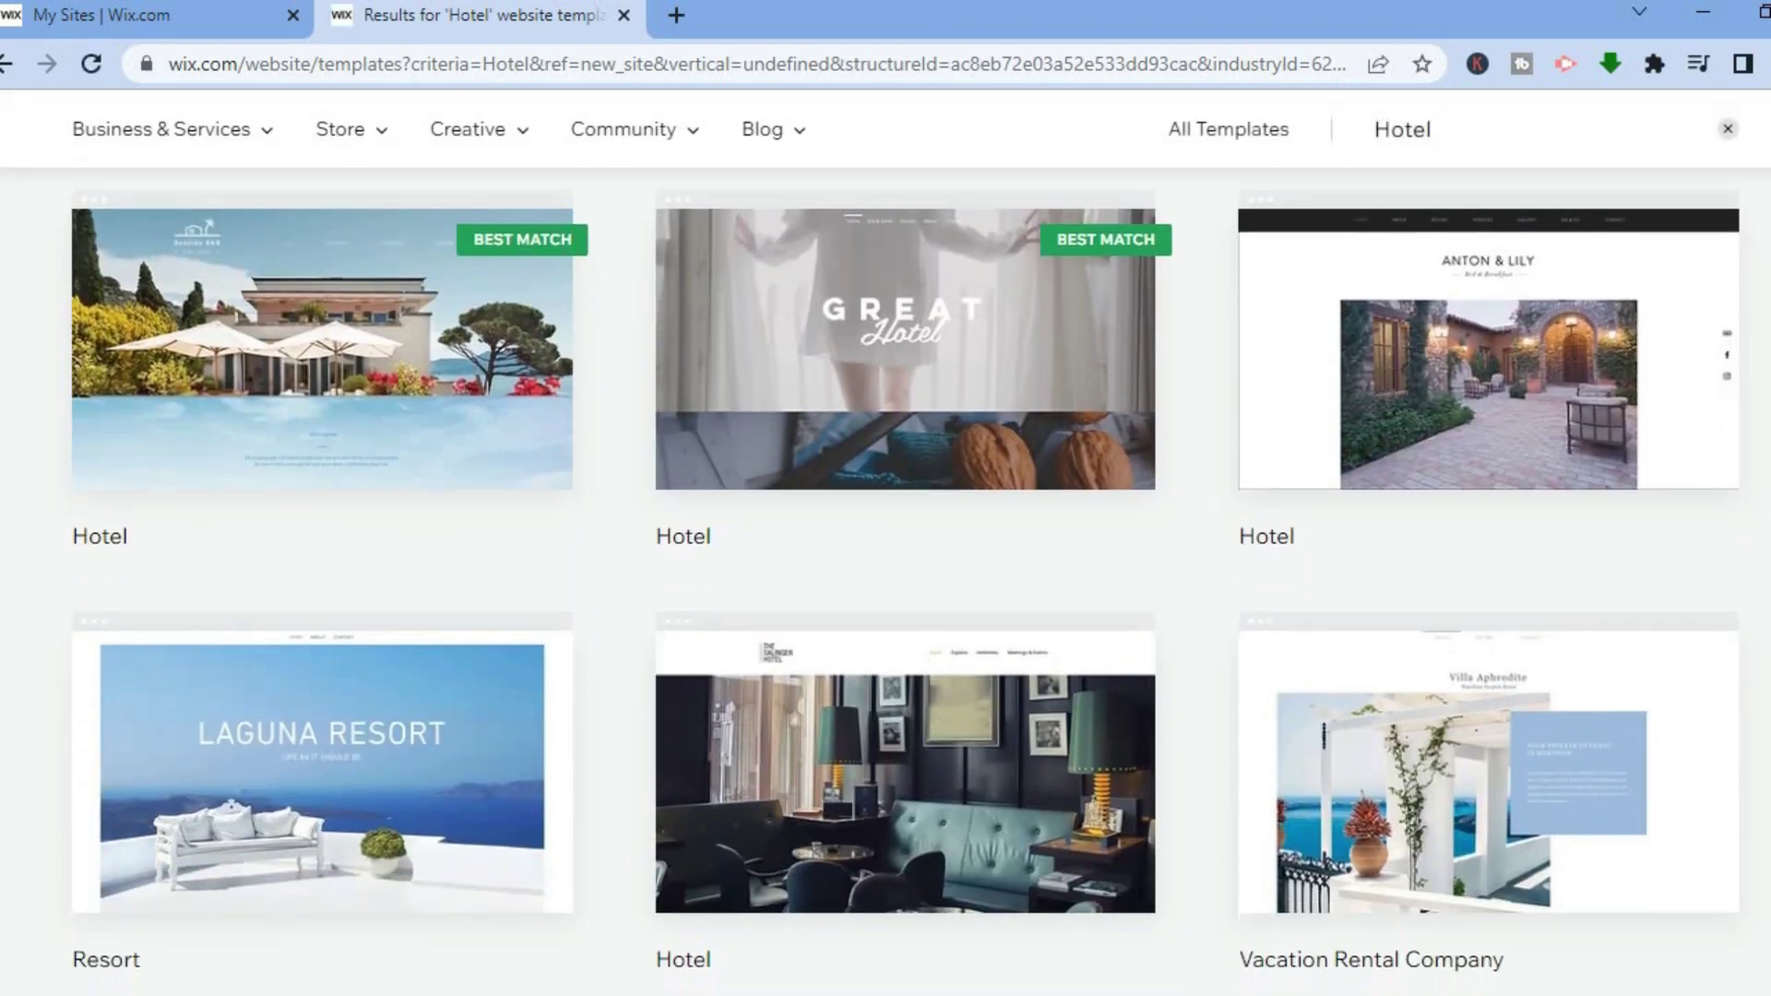
{"action": "scroll", "coordinate": [885, 553], "scroll_direction": "up", "scroll_amount": 3}
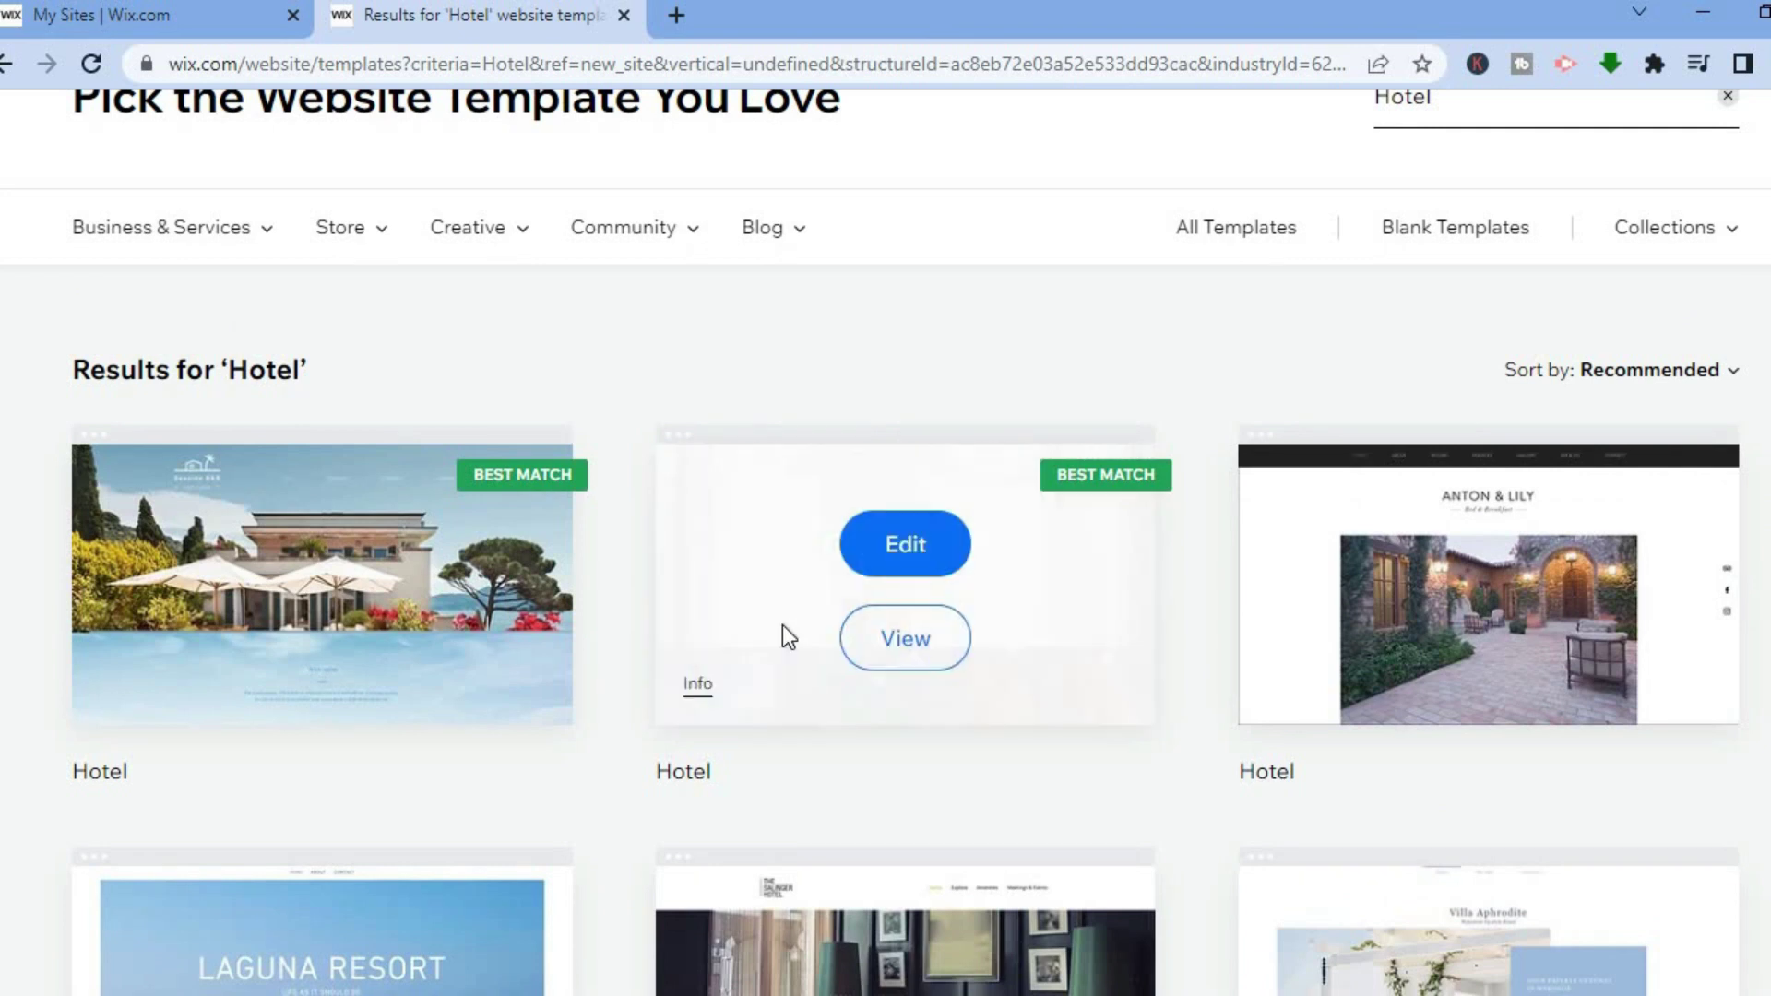
{"action": "mouse_move", "coordinate": [348, 613]}
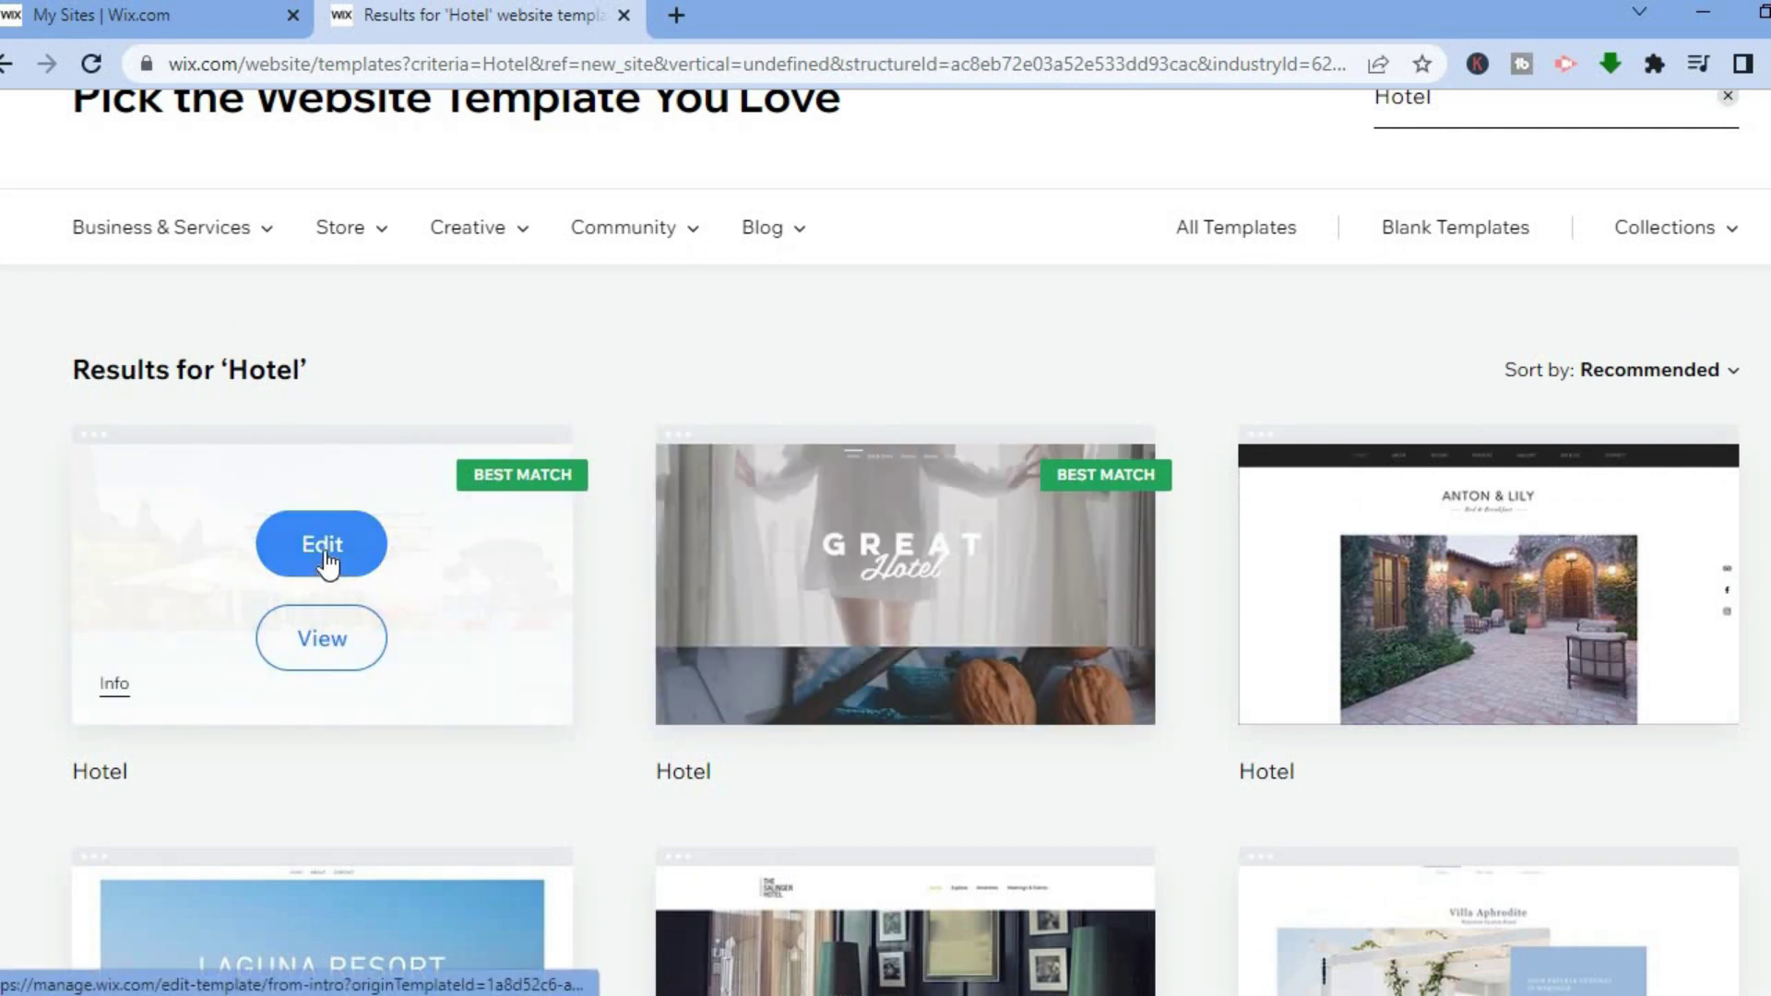
{"action": "left_click", "coordinate": [330, 646]}
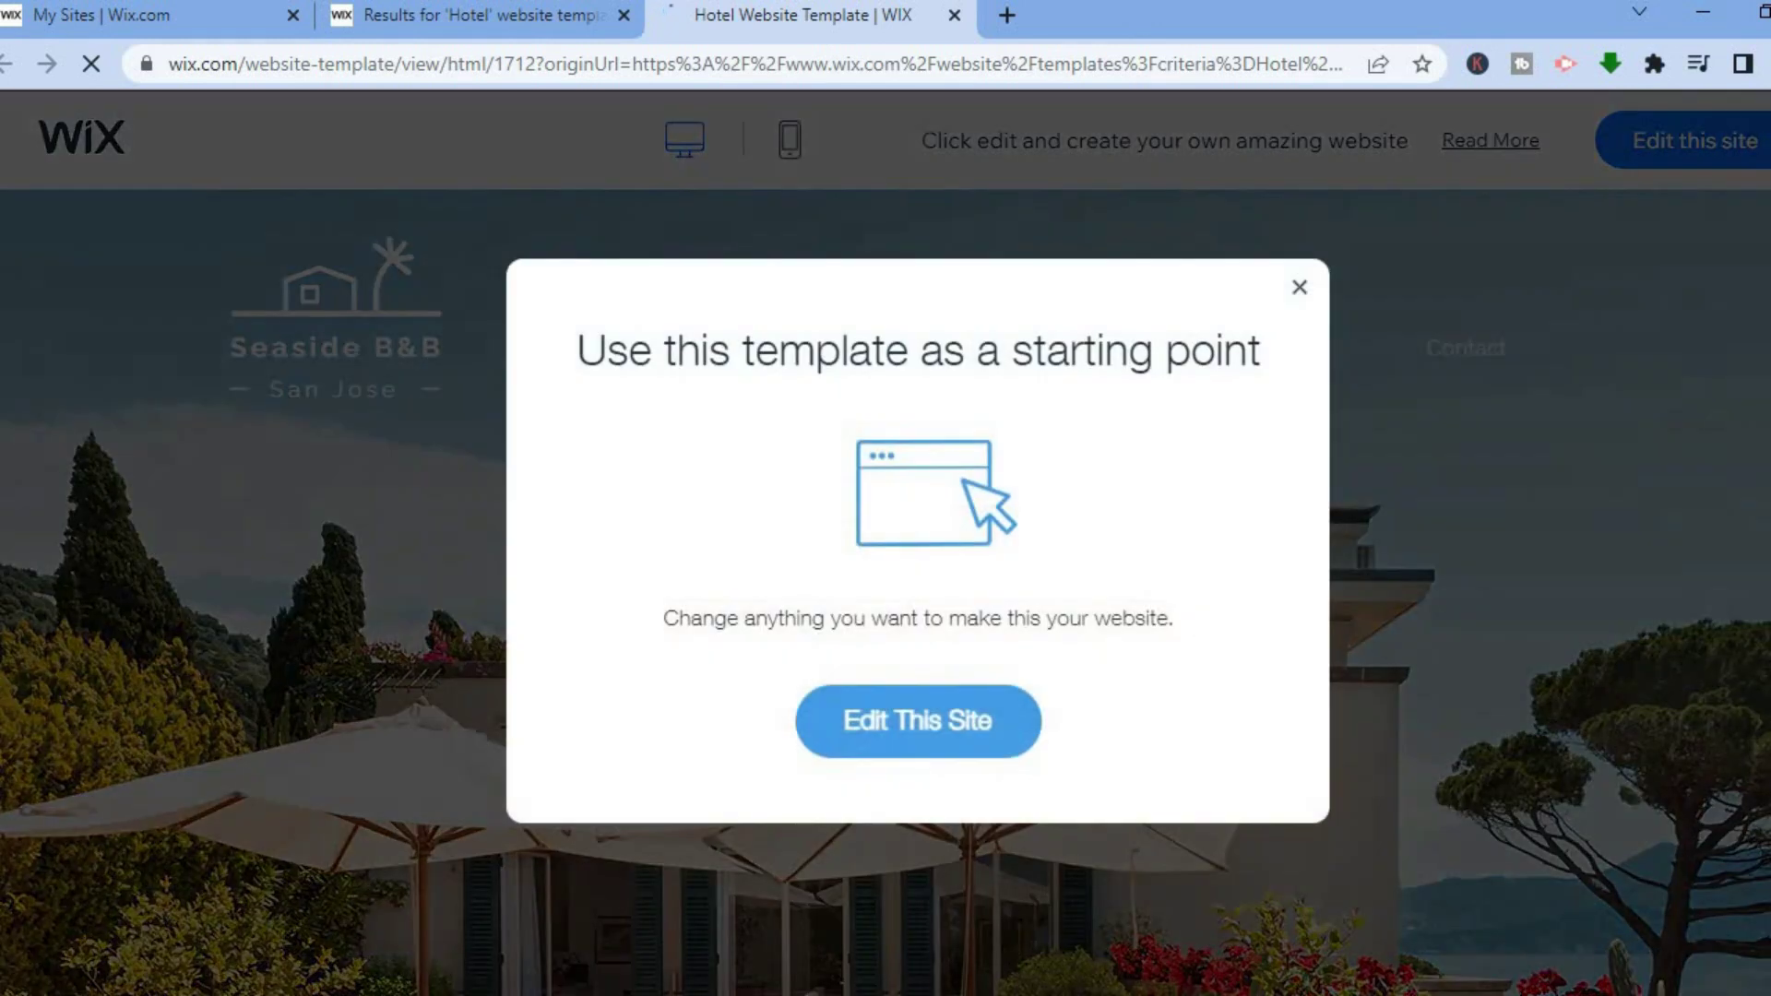
{"action": "left_click", "coordinate": [1291, 284]}
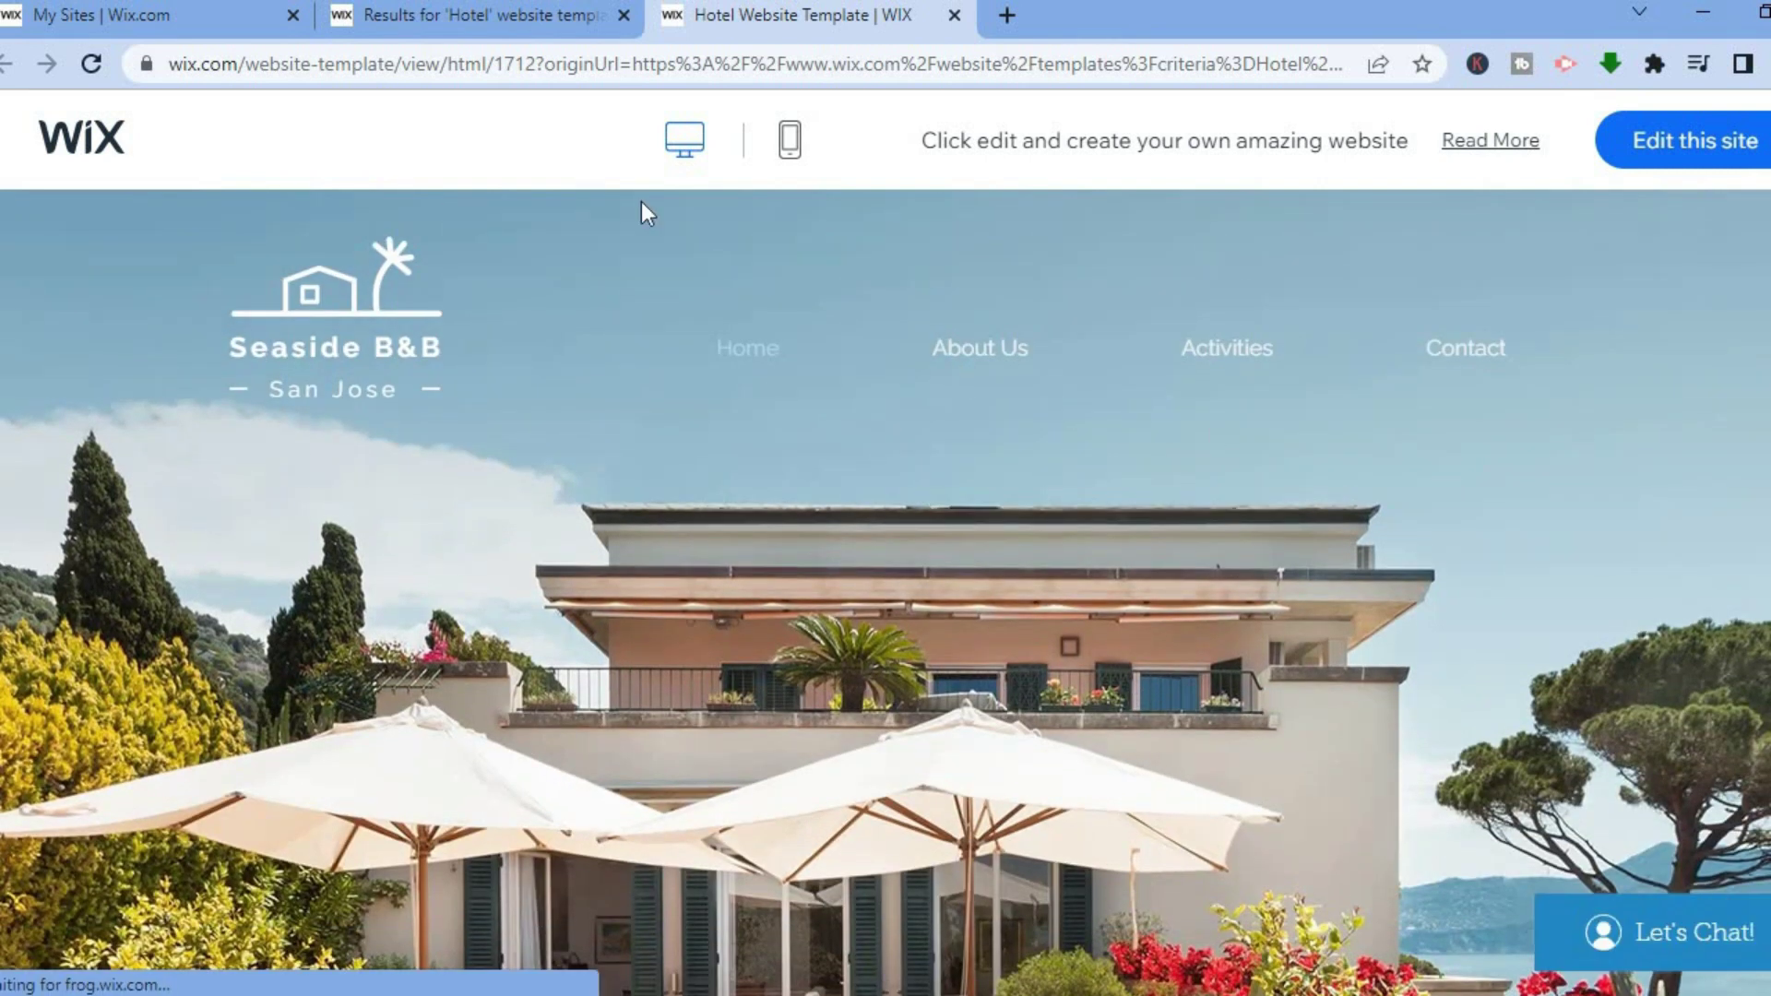
Open the Seaside B&B template for editing and close the template preview page.
{"action": "left_click", "coordinate": [1649, 138]}
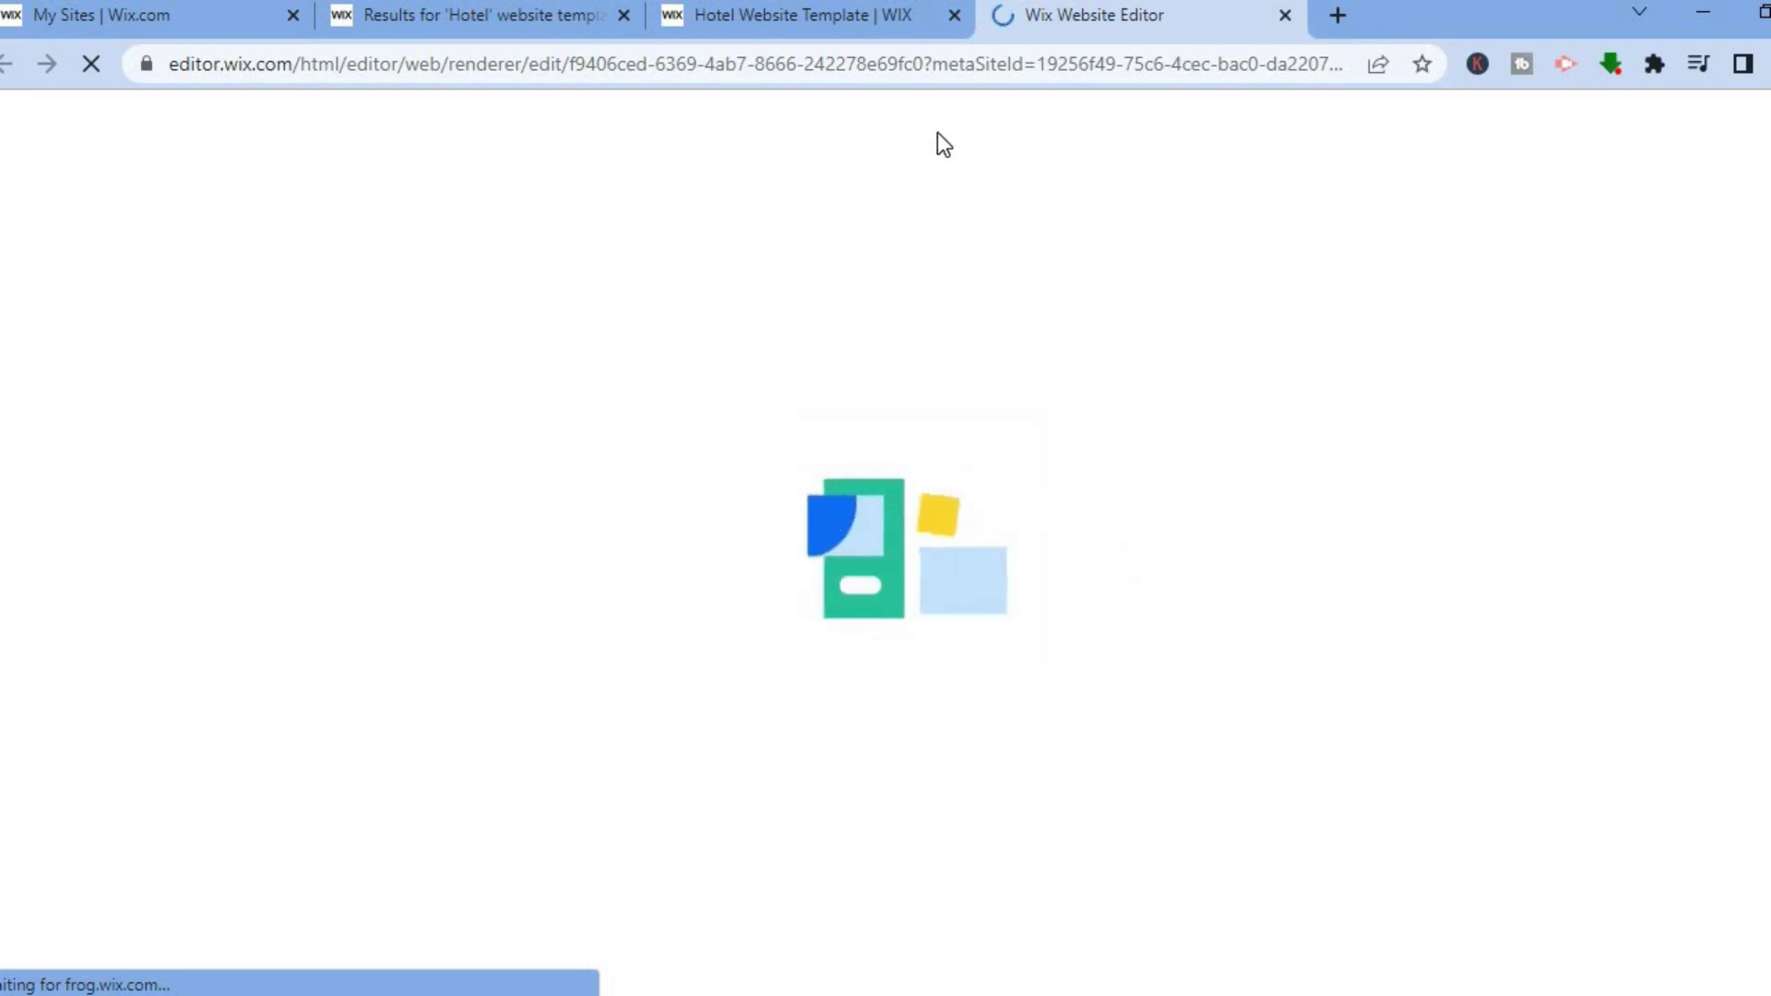
{"action": "left_click", "coordinate": [950, 7]}
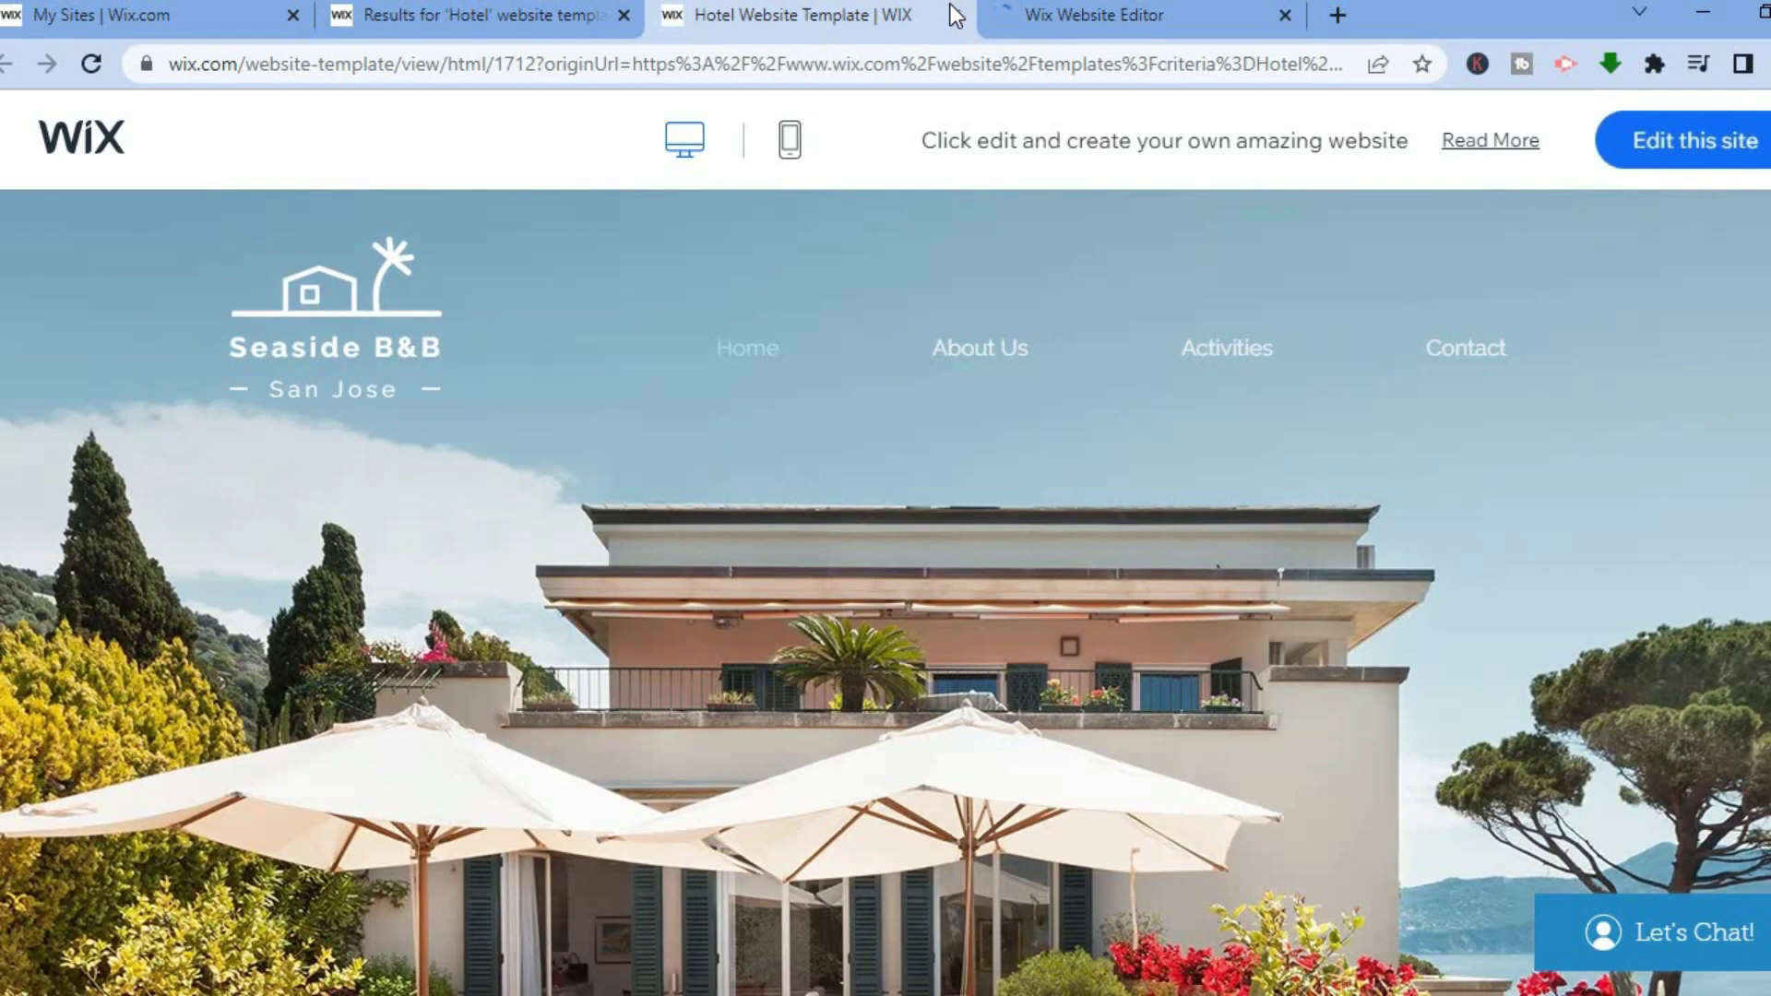
{"action": "left_click", "coordinate": [953, 18]}
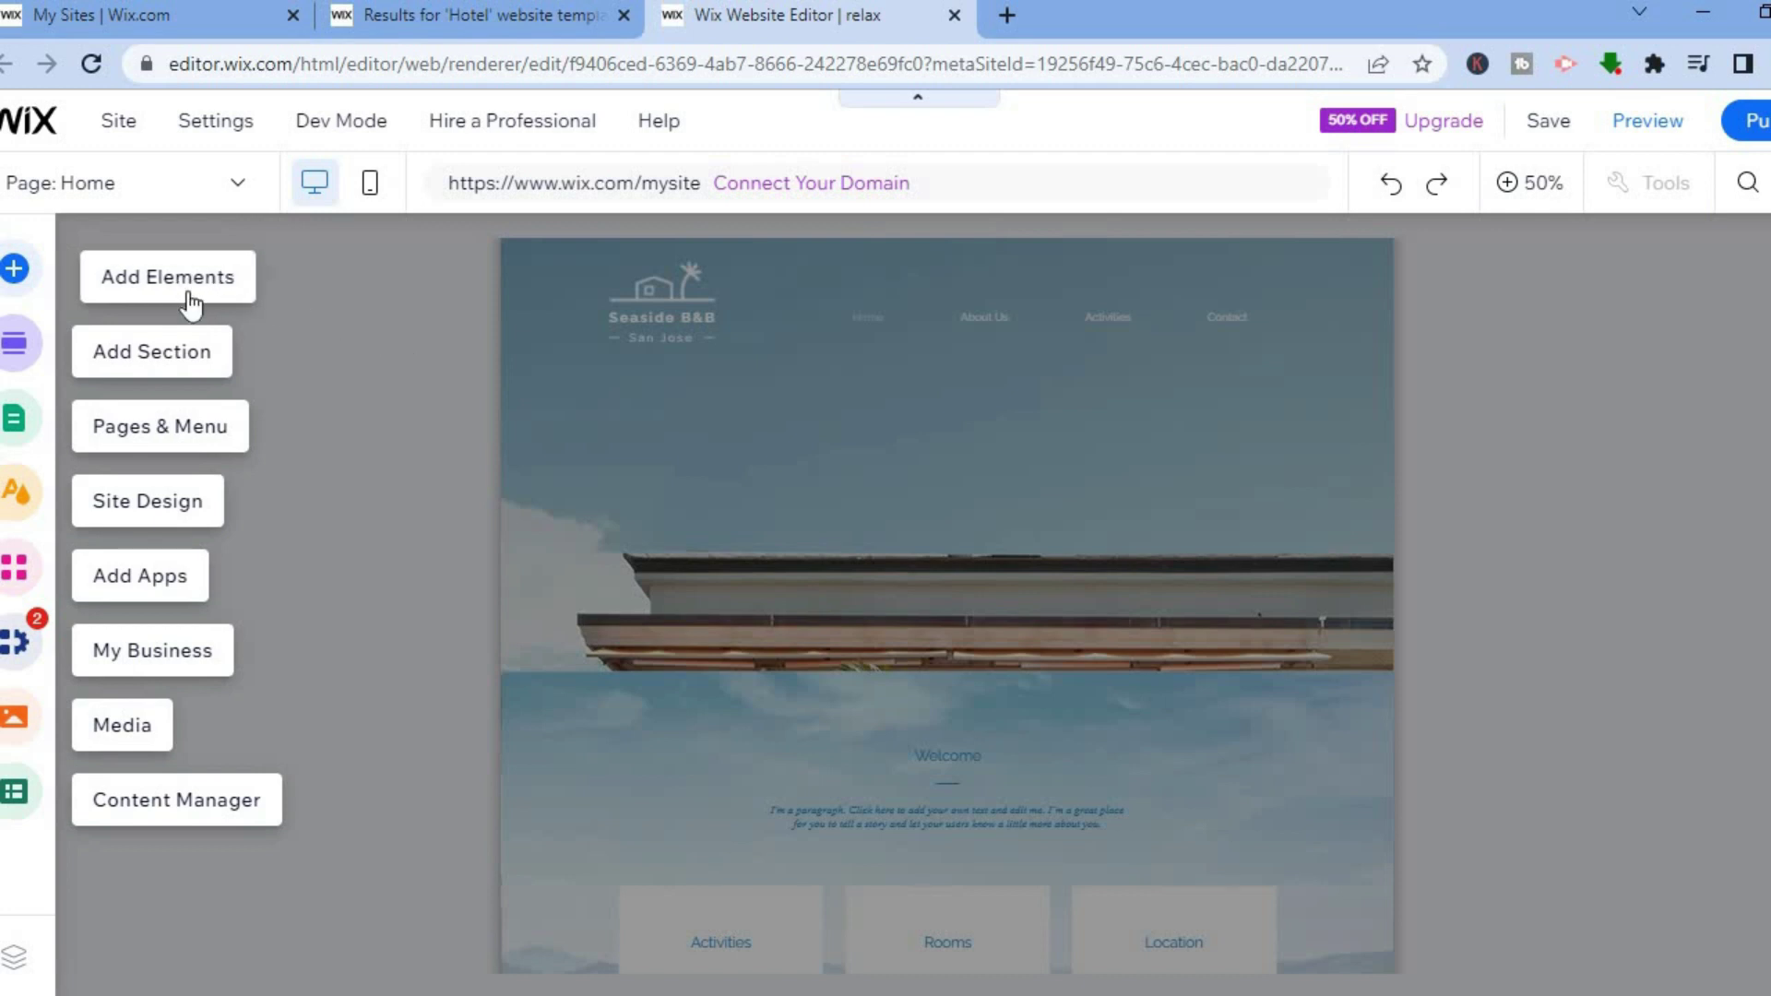
Examine the elements that can be added to the site, including themed text, titles, paragraphs, images, buttons, video and music.
{"action": "left_click", "coordinate": [145, 266]}
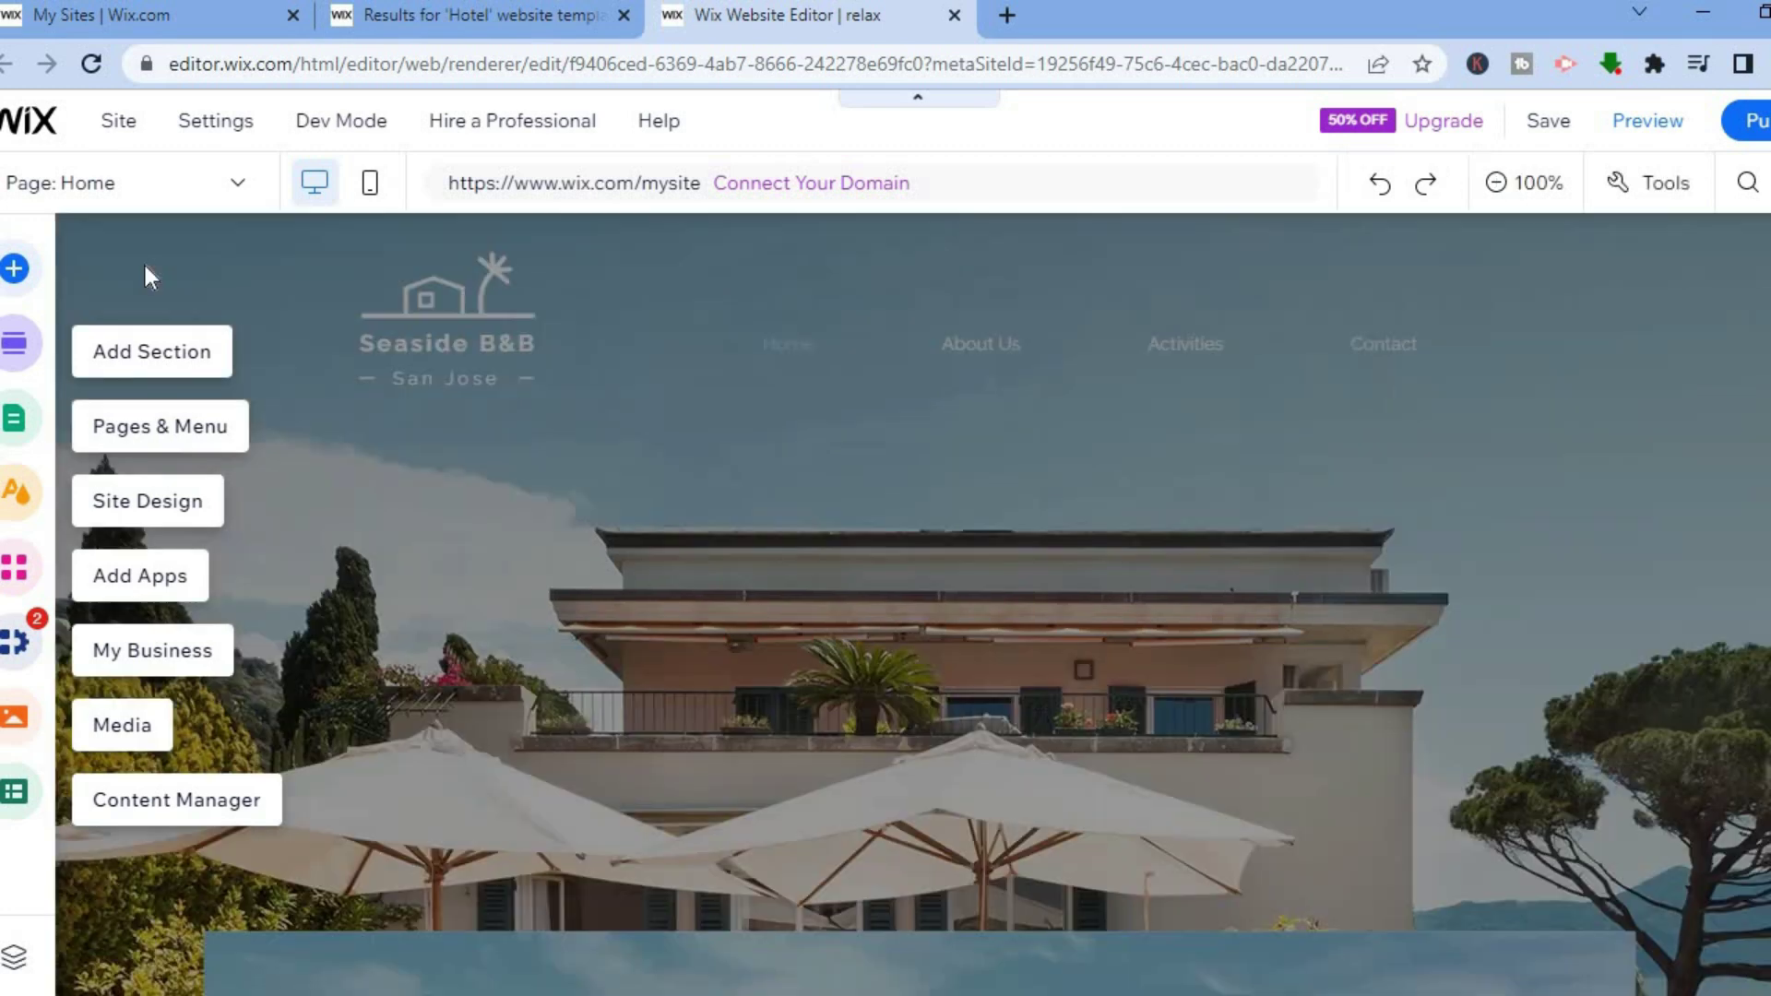
{"action": "left_click", "coordinate": [23, 267]}
{"action": "left_click", "coordinate": [360, 357]}
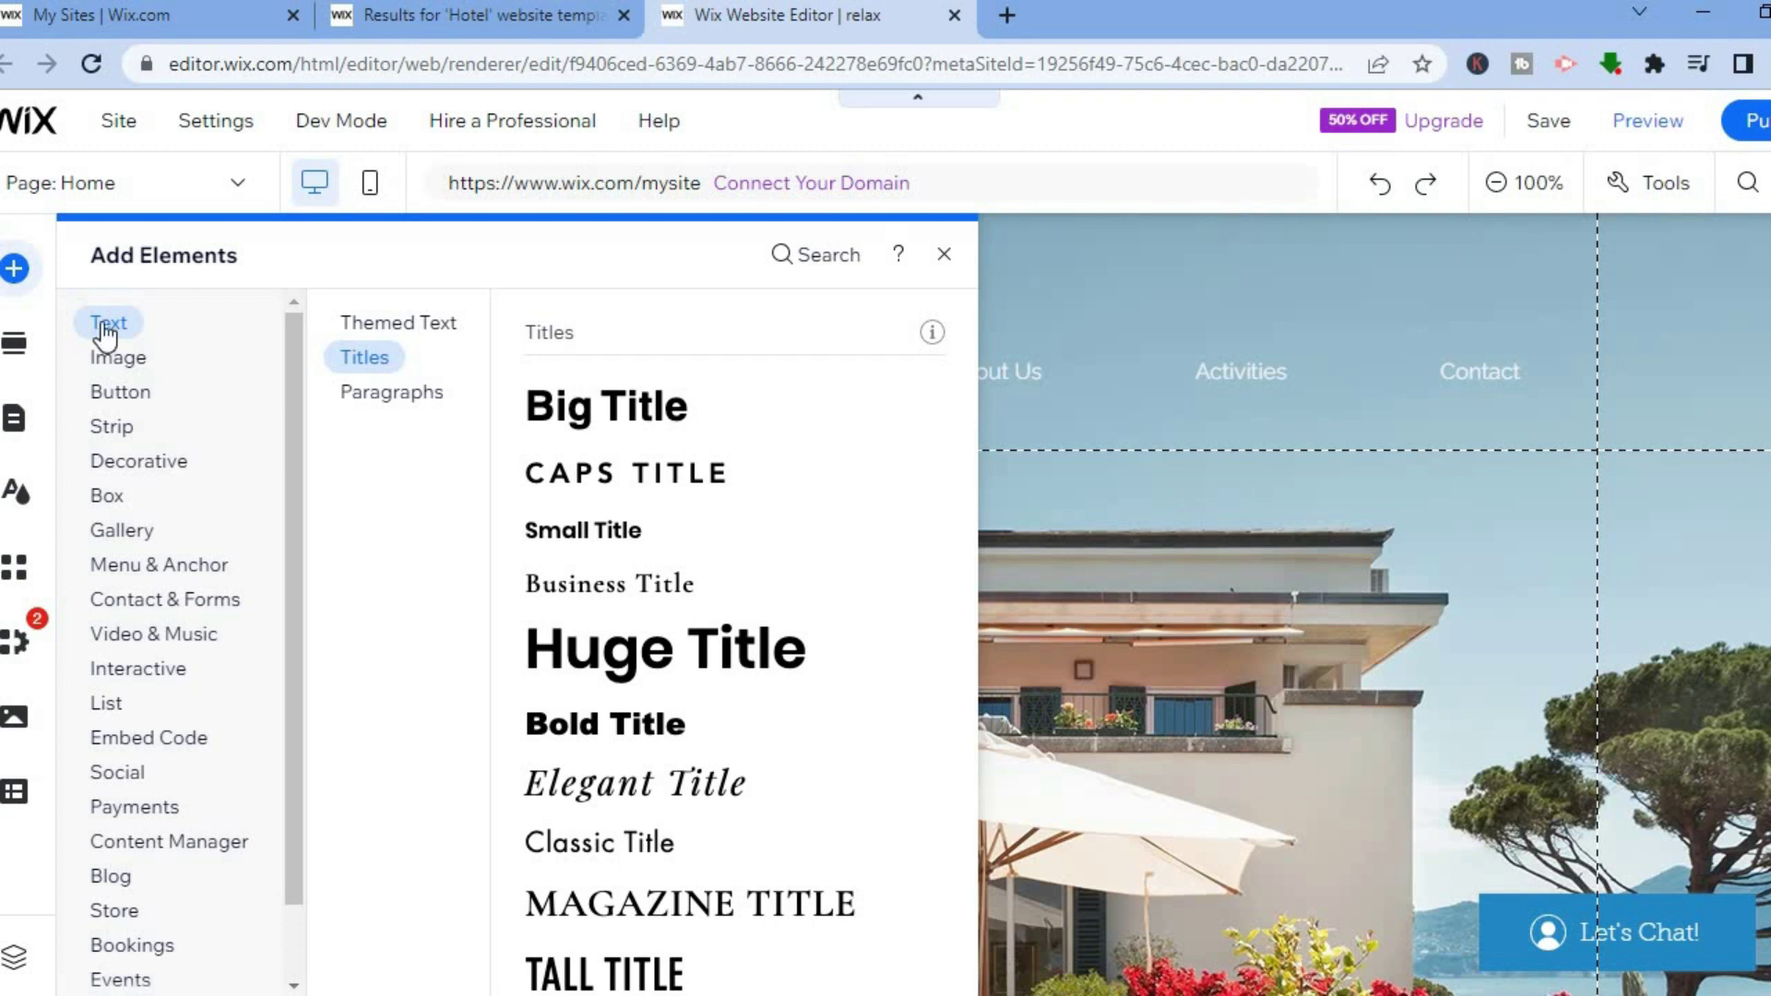
{"action": "left_click", "coordinate": [410, 334]}
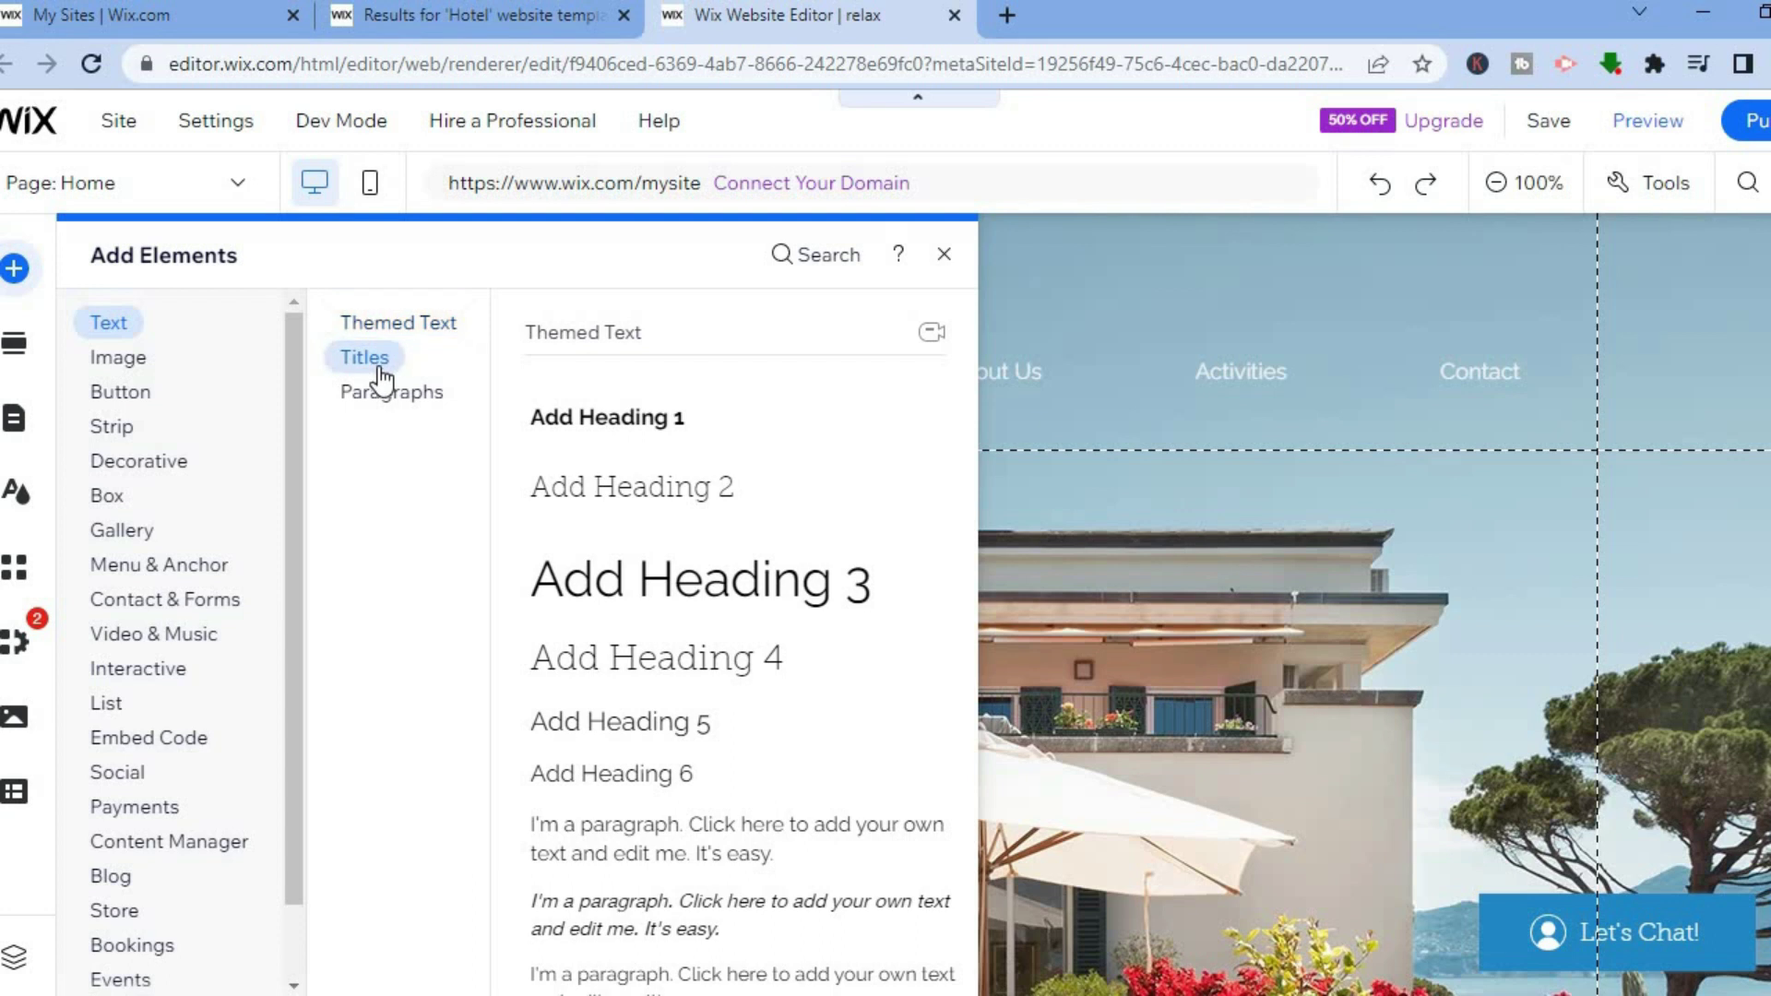
{"action": "left_click", "coordinate": [381, 369]}
{"action": "left_click", "coordinate": [391, 391]}
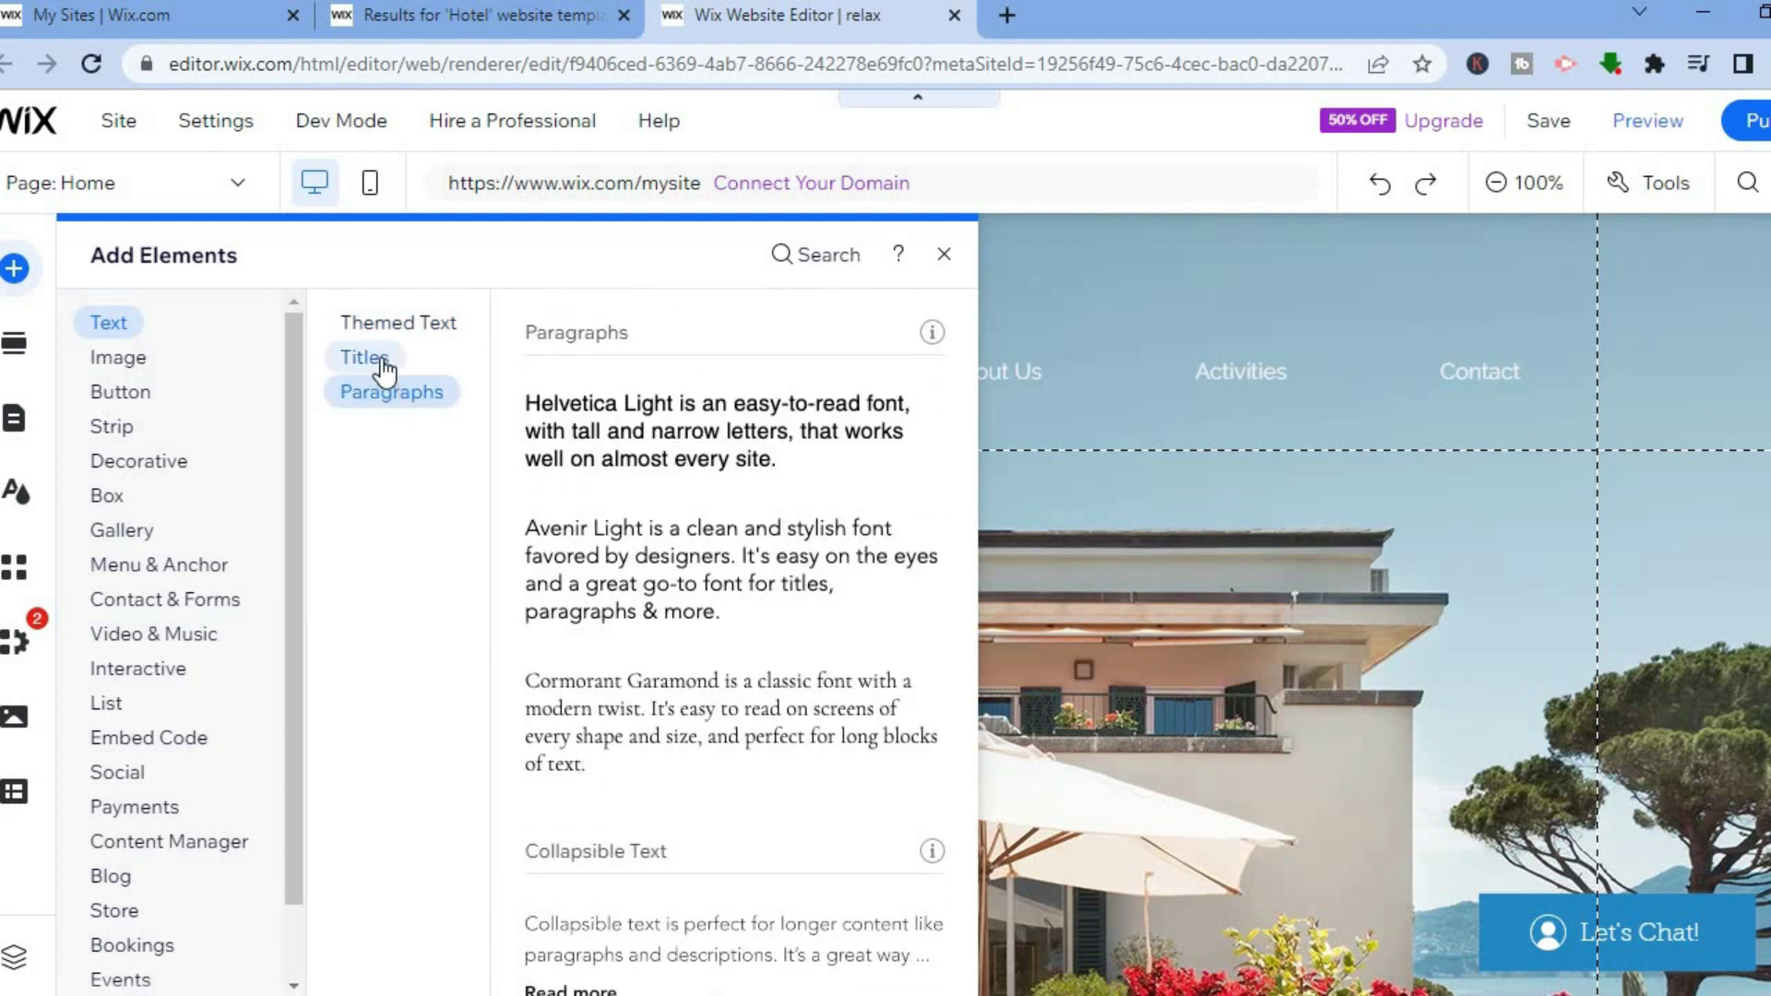
{"action": "left_click", "coordinate": [383, 369]}
{"action": "left_click", "coordinate": [394, 401]}
{"action": "left_click", "coordinate": [143, 364]}
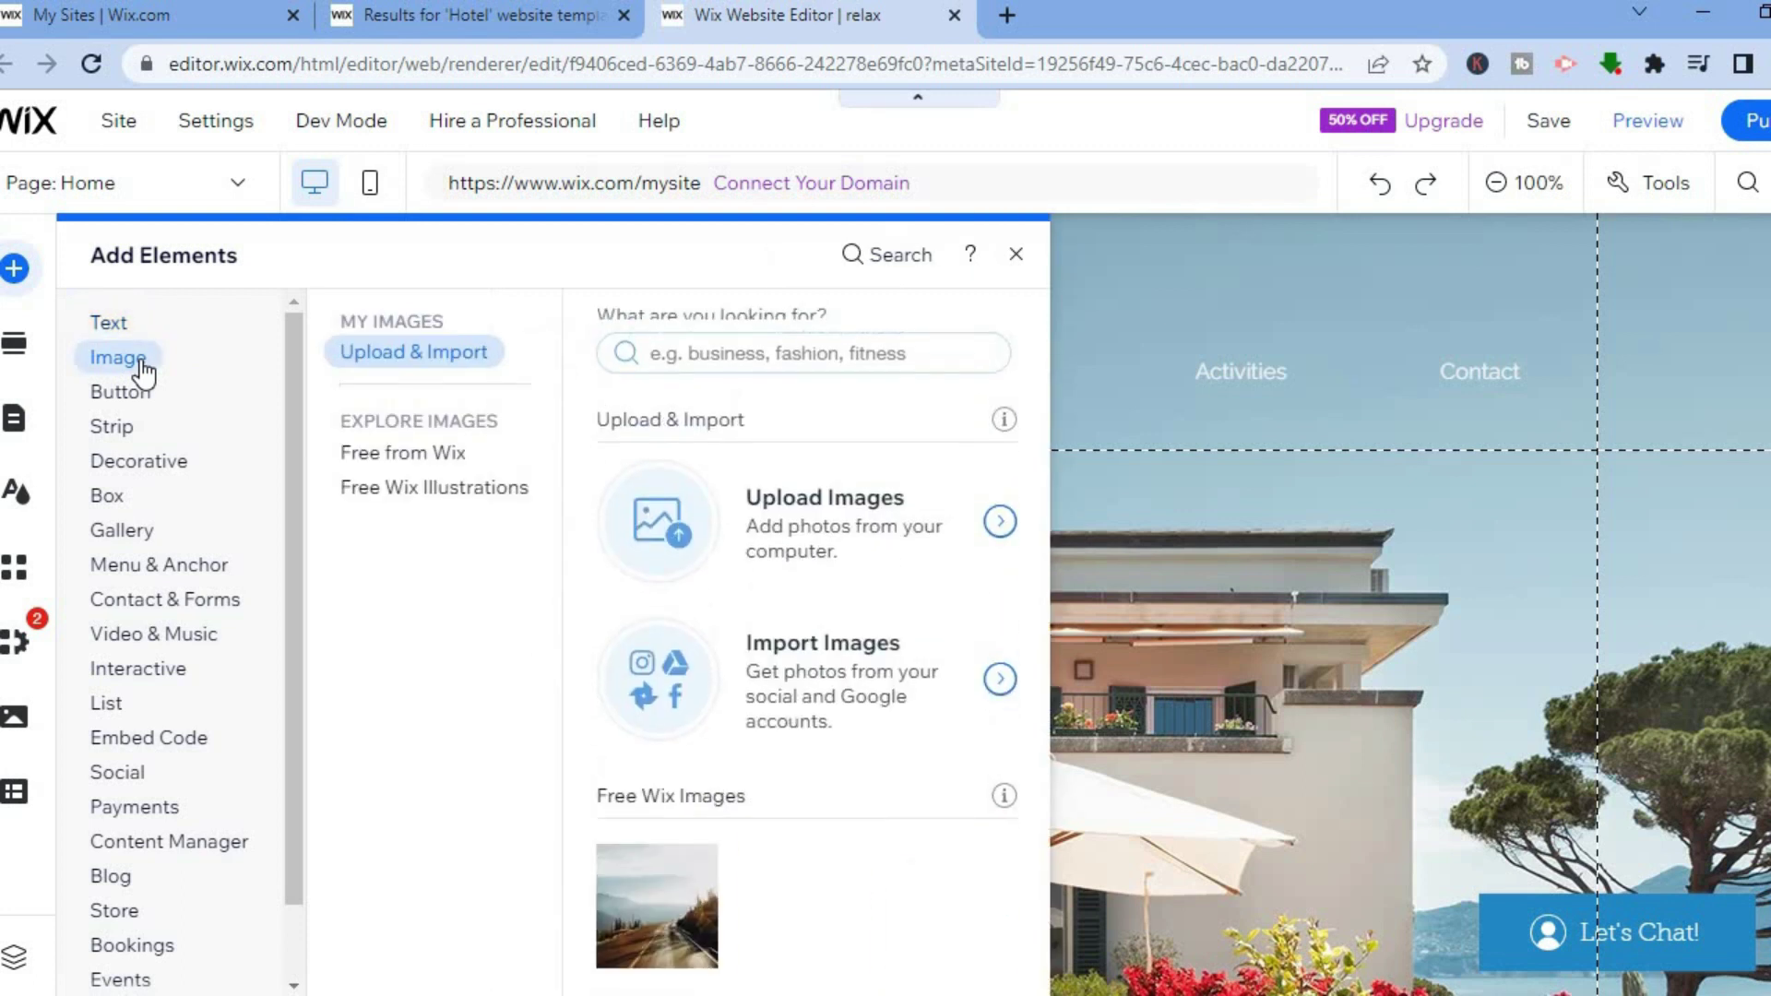
{"action": "left_click", "coordinate": [143, 395]}
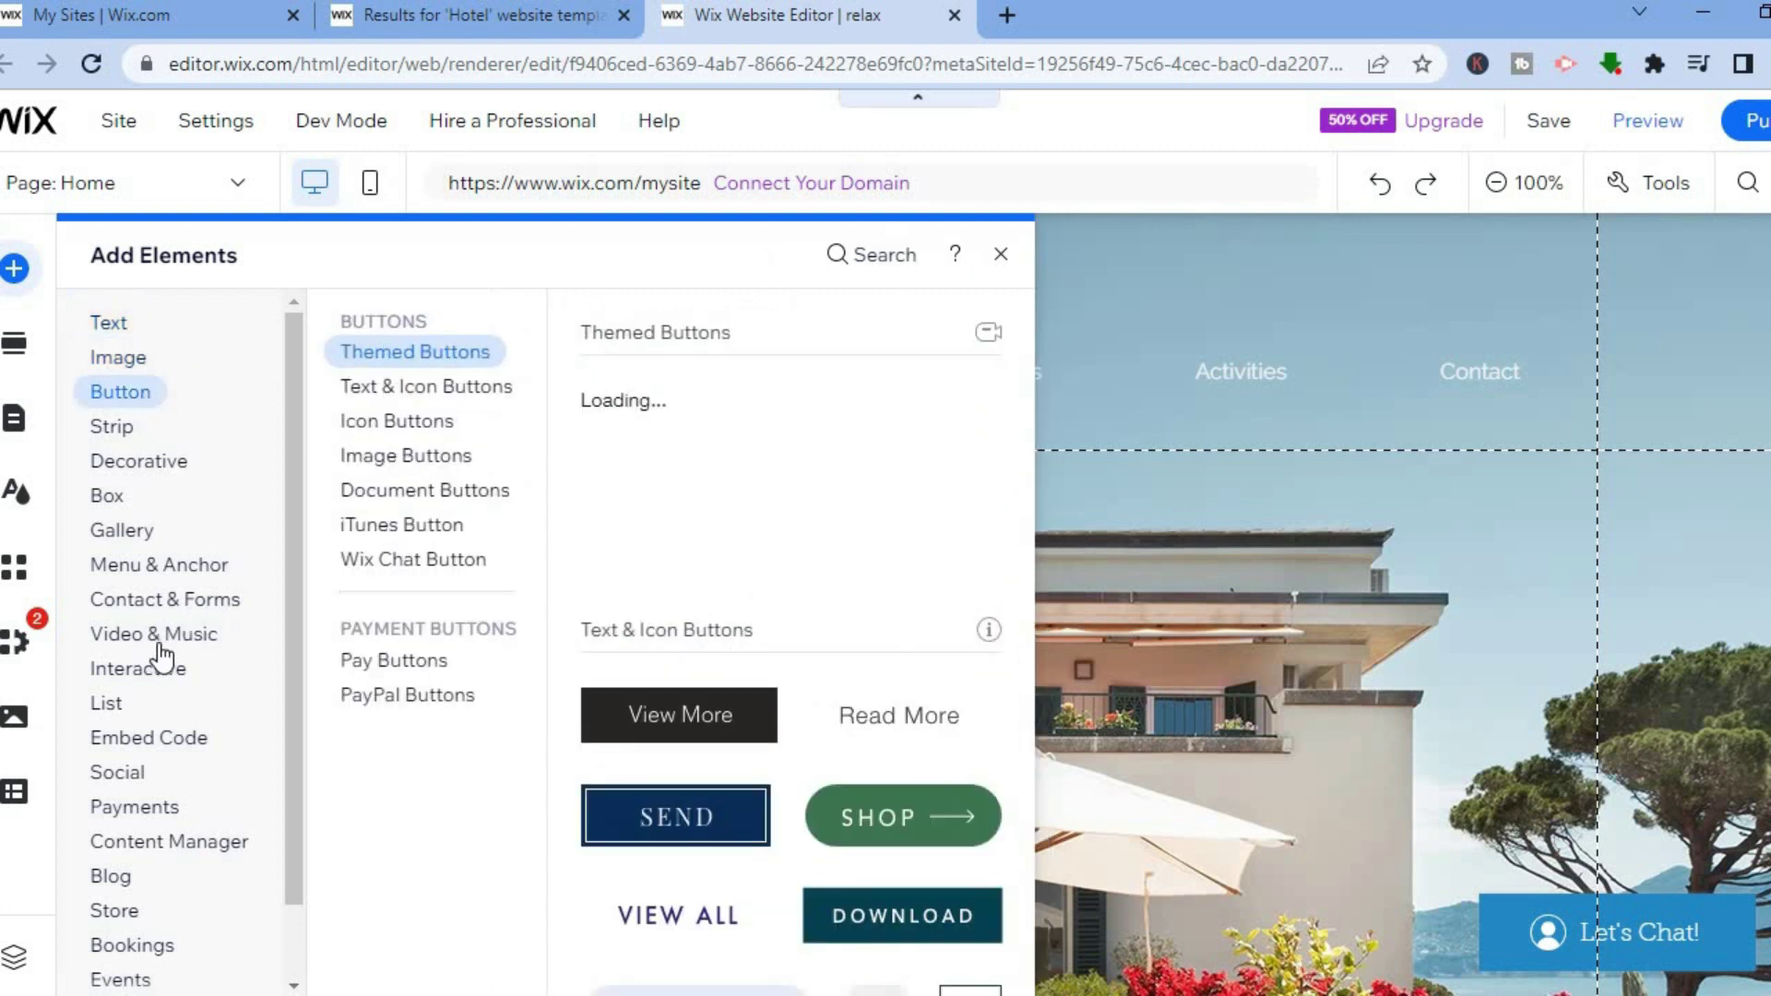
{"action": "left_click", "coordinate": [190, 643]}
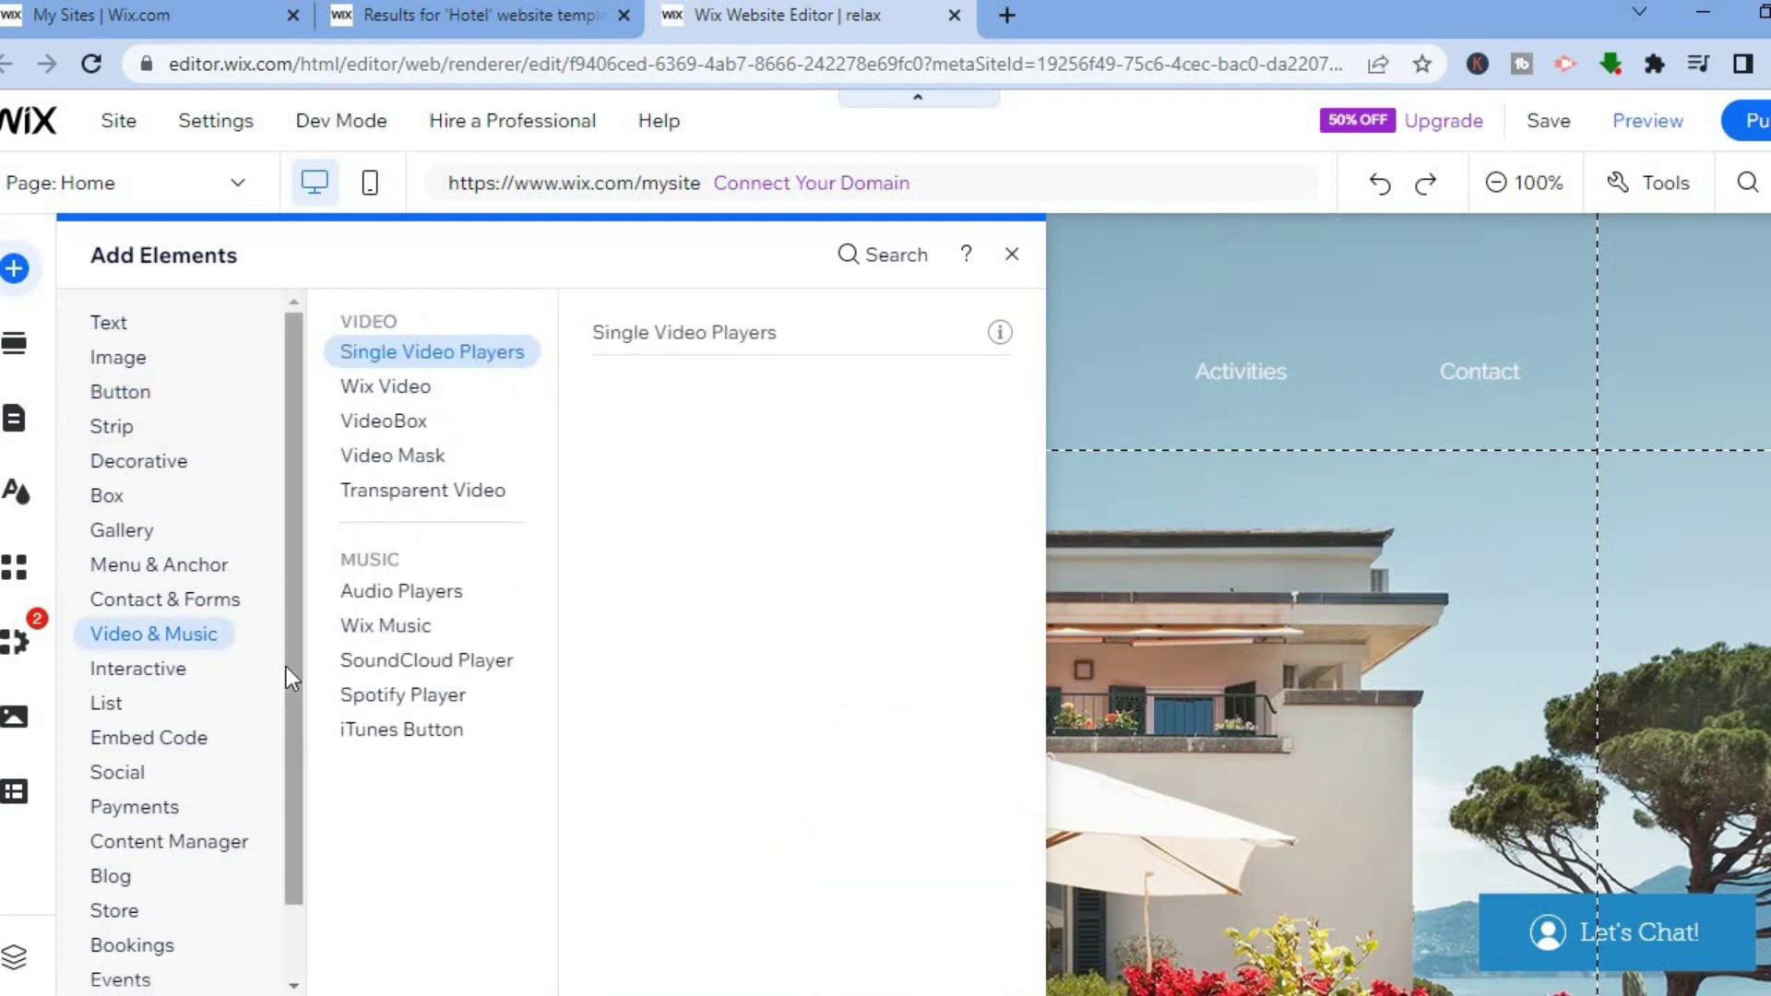
{"action": "key", "text": "Escape"}
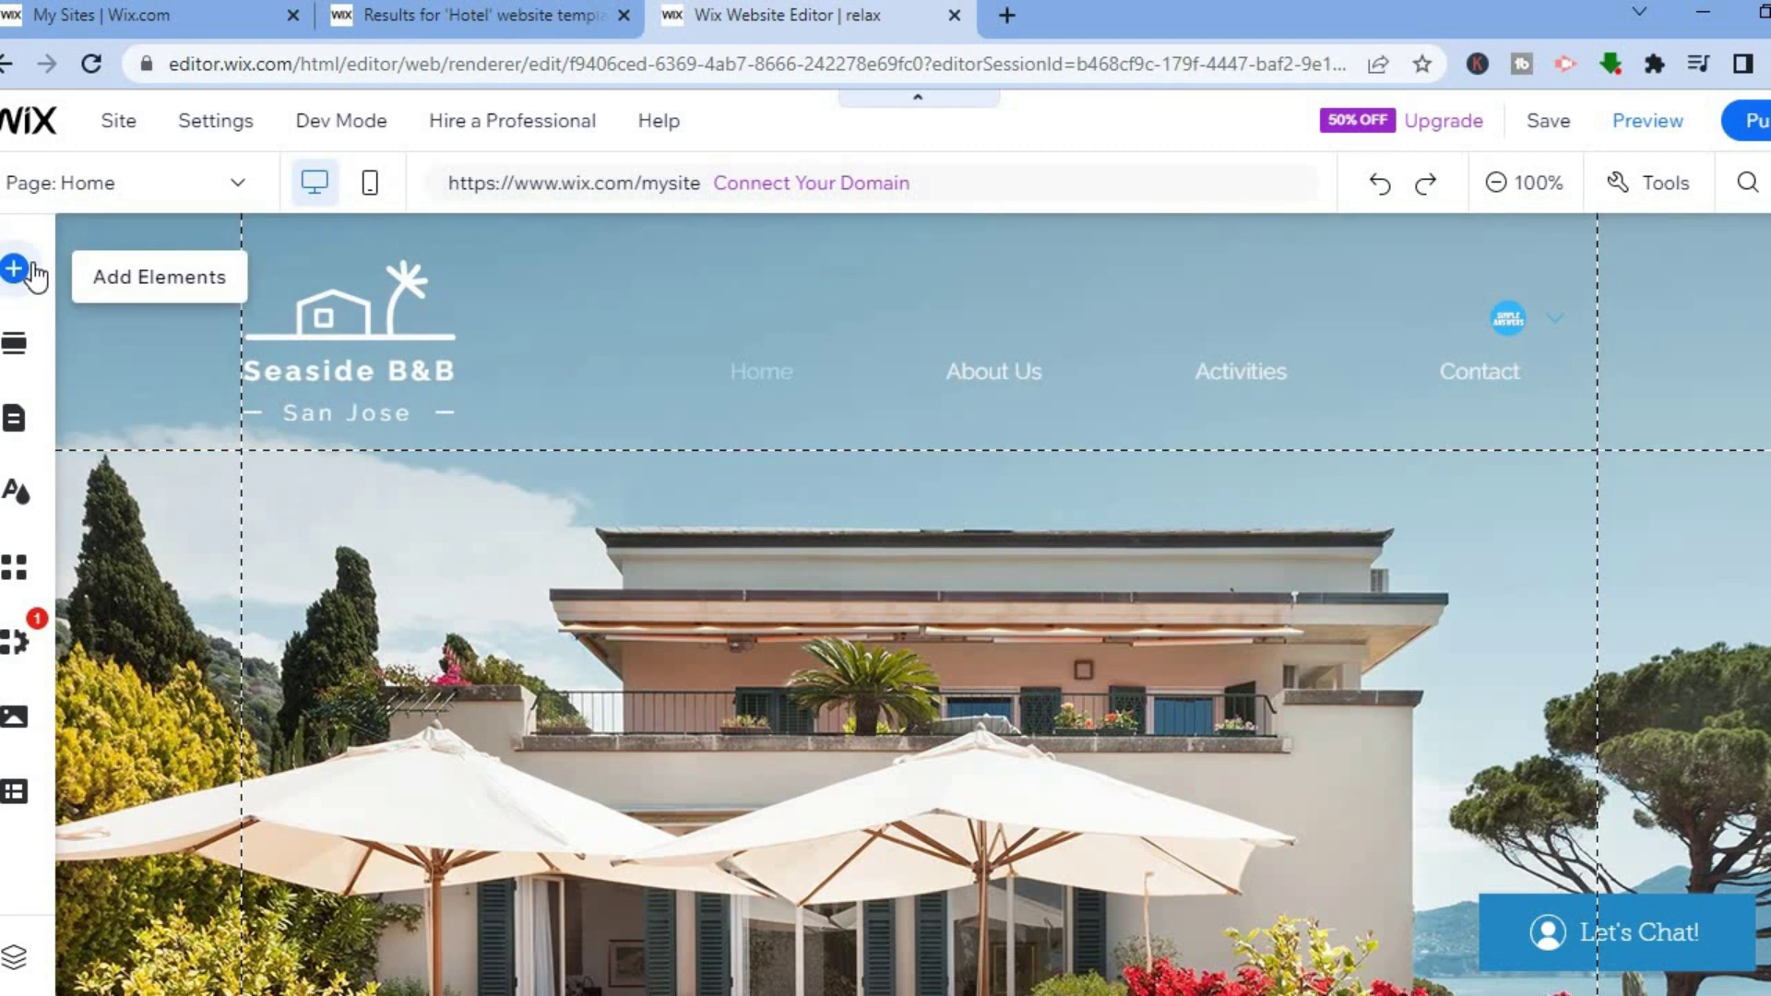
Add the Wix Bookings pages to the site and close the page list.
{"action": "left_click", "coordinate": [16, 425]}
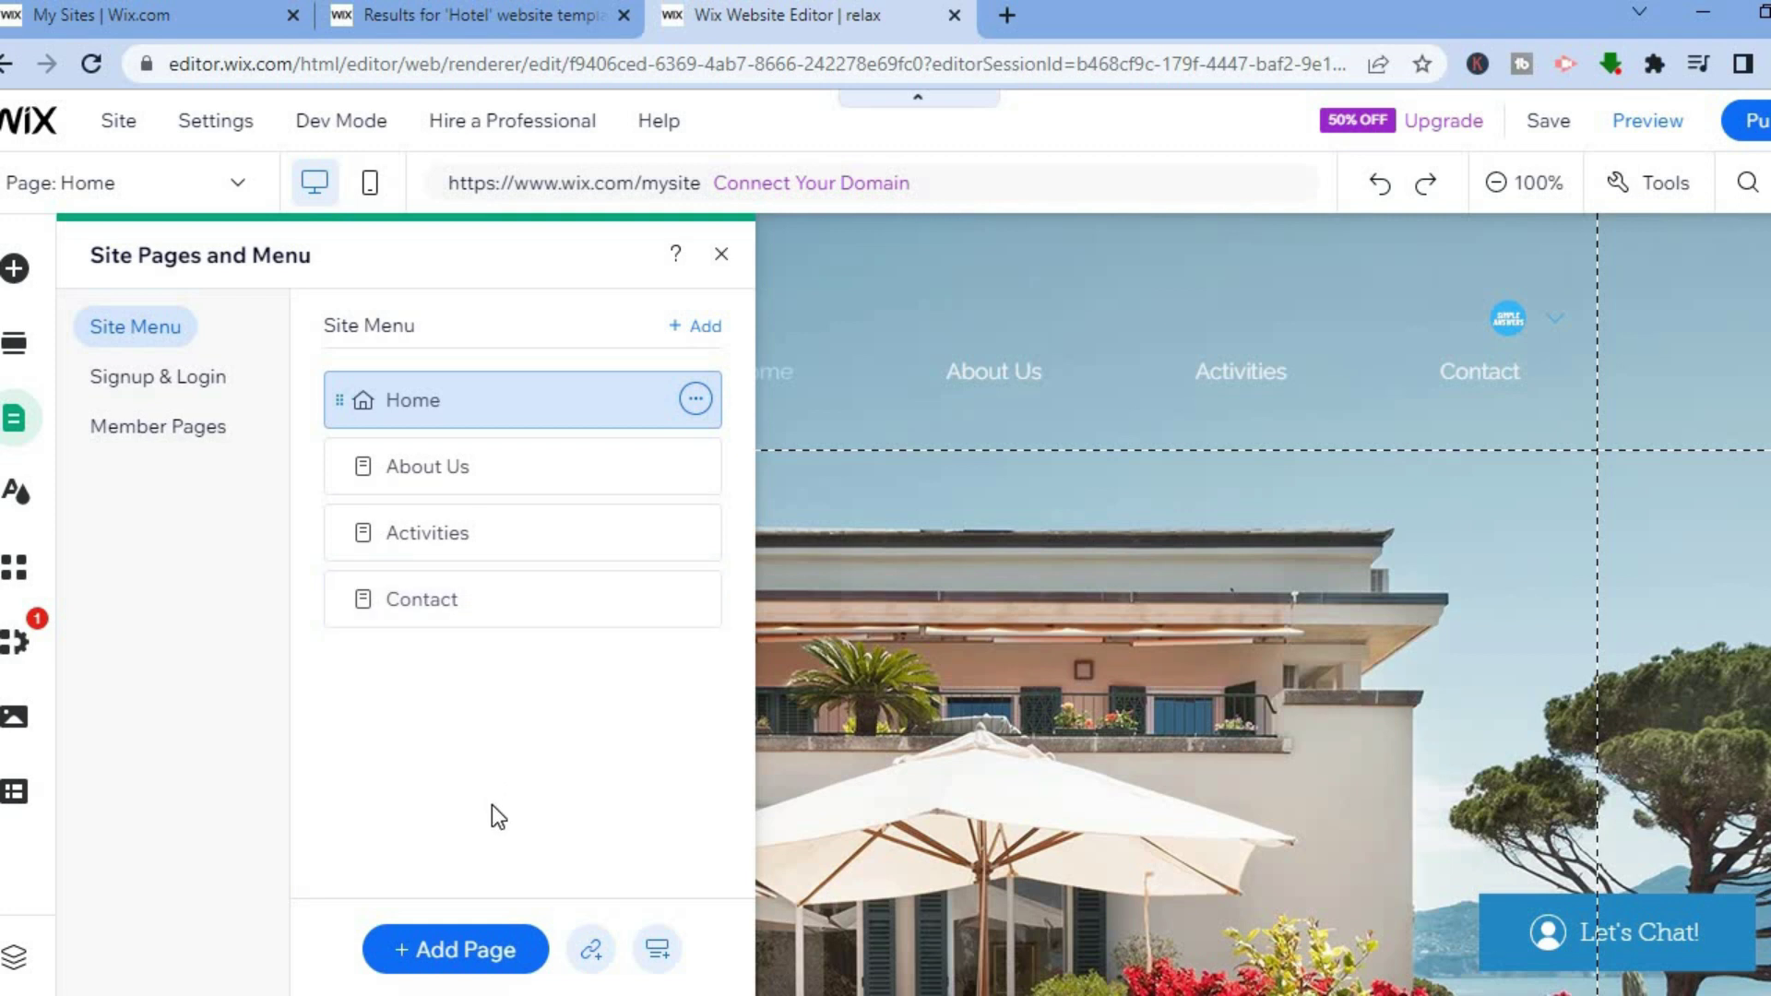
{"action": "left_click", "coordinate": [431, 941]}
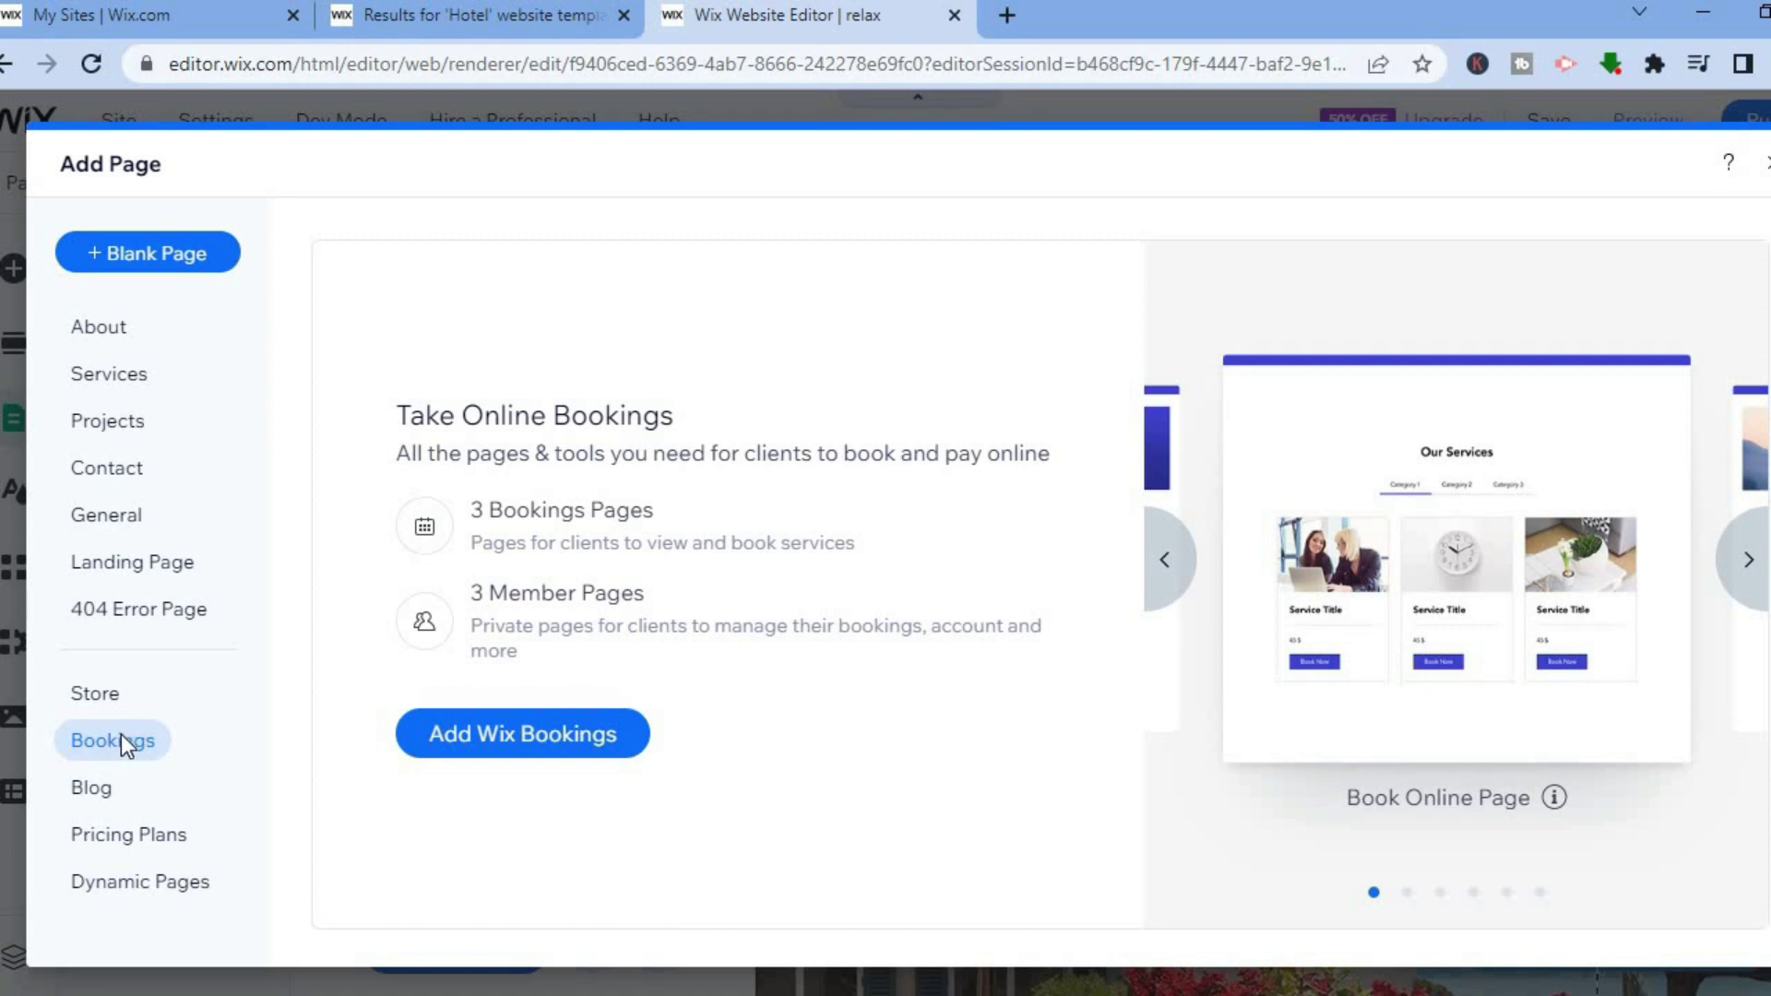
{"action": "left_click", "coordinate": [526, 738]}
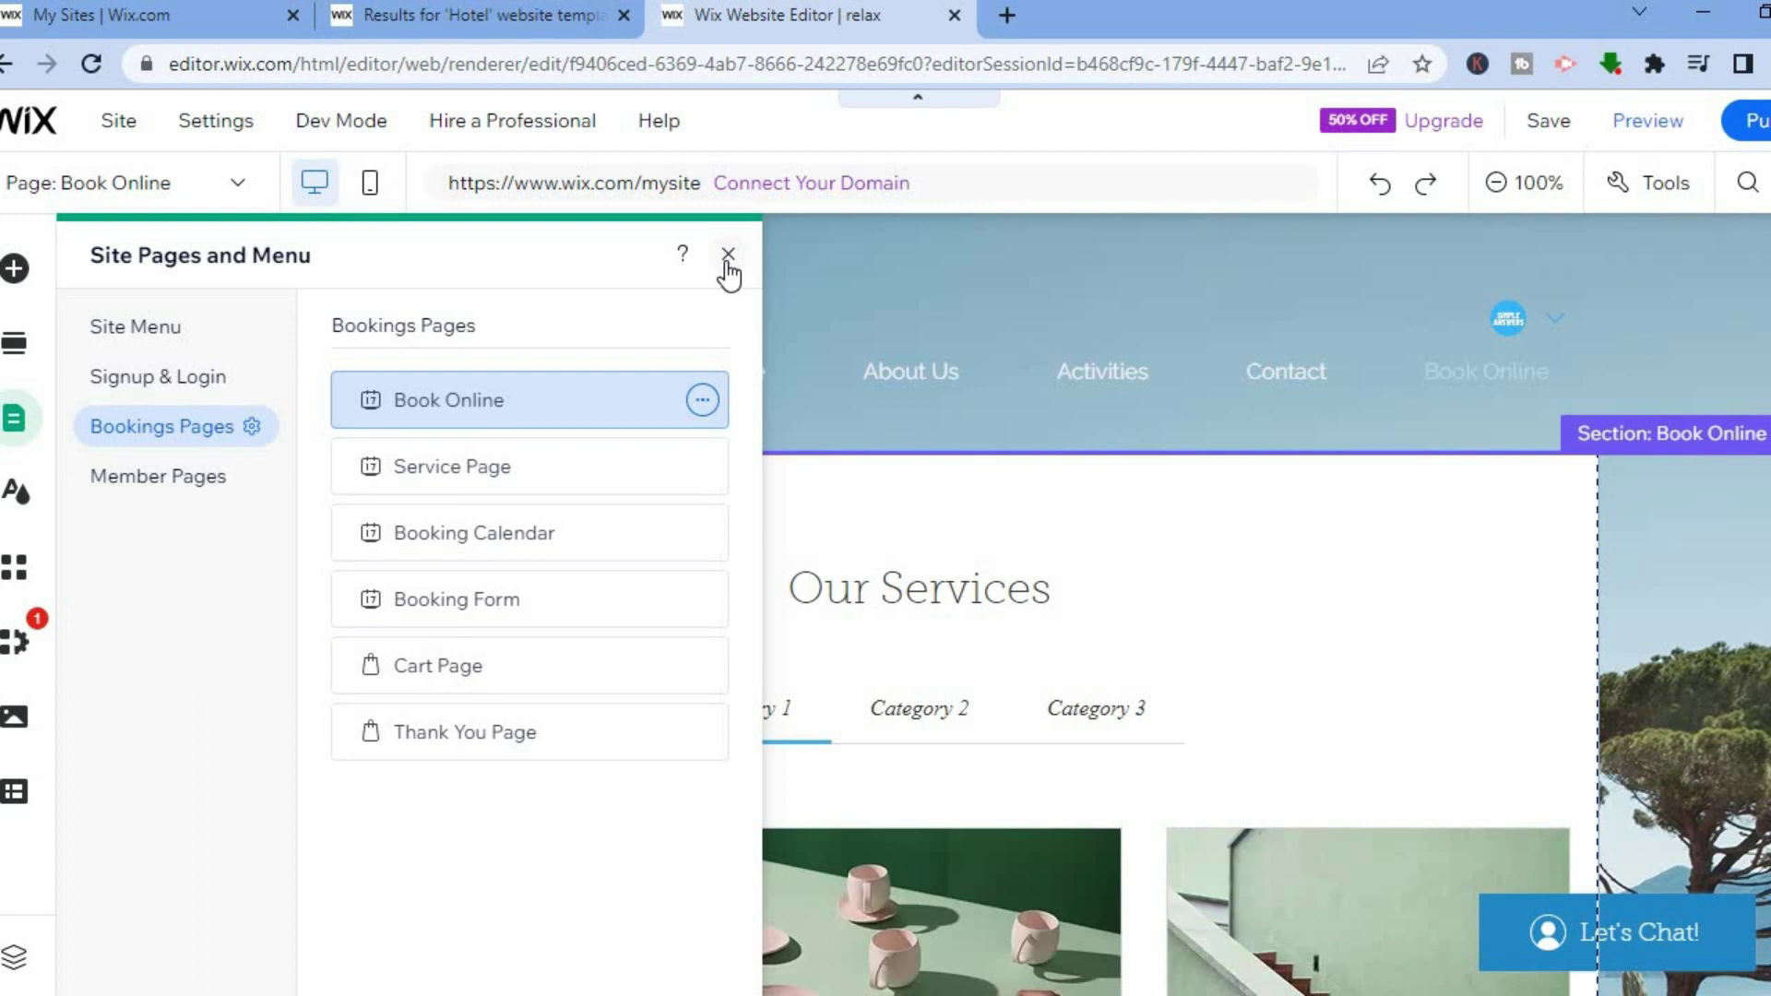
{"action": "left_click", "coordinate": [728, 259]}
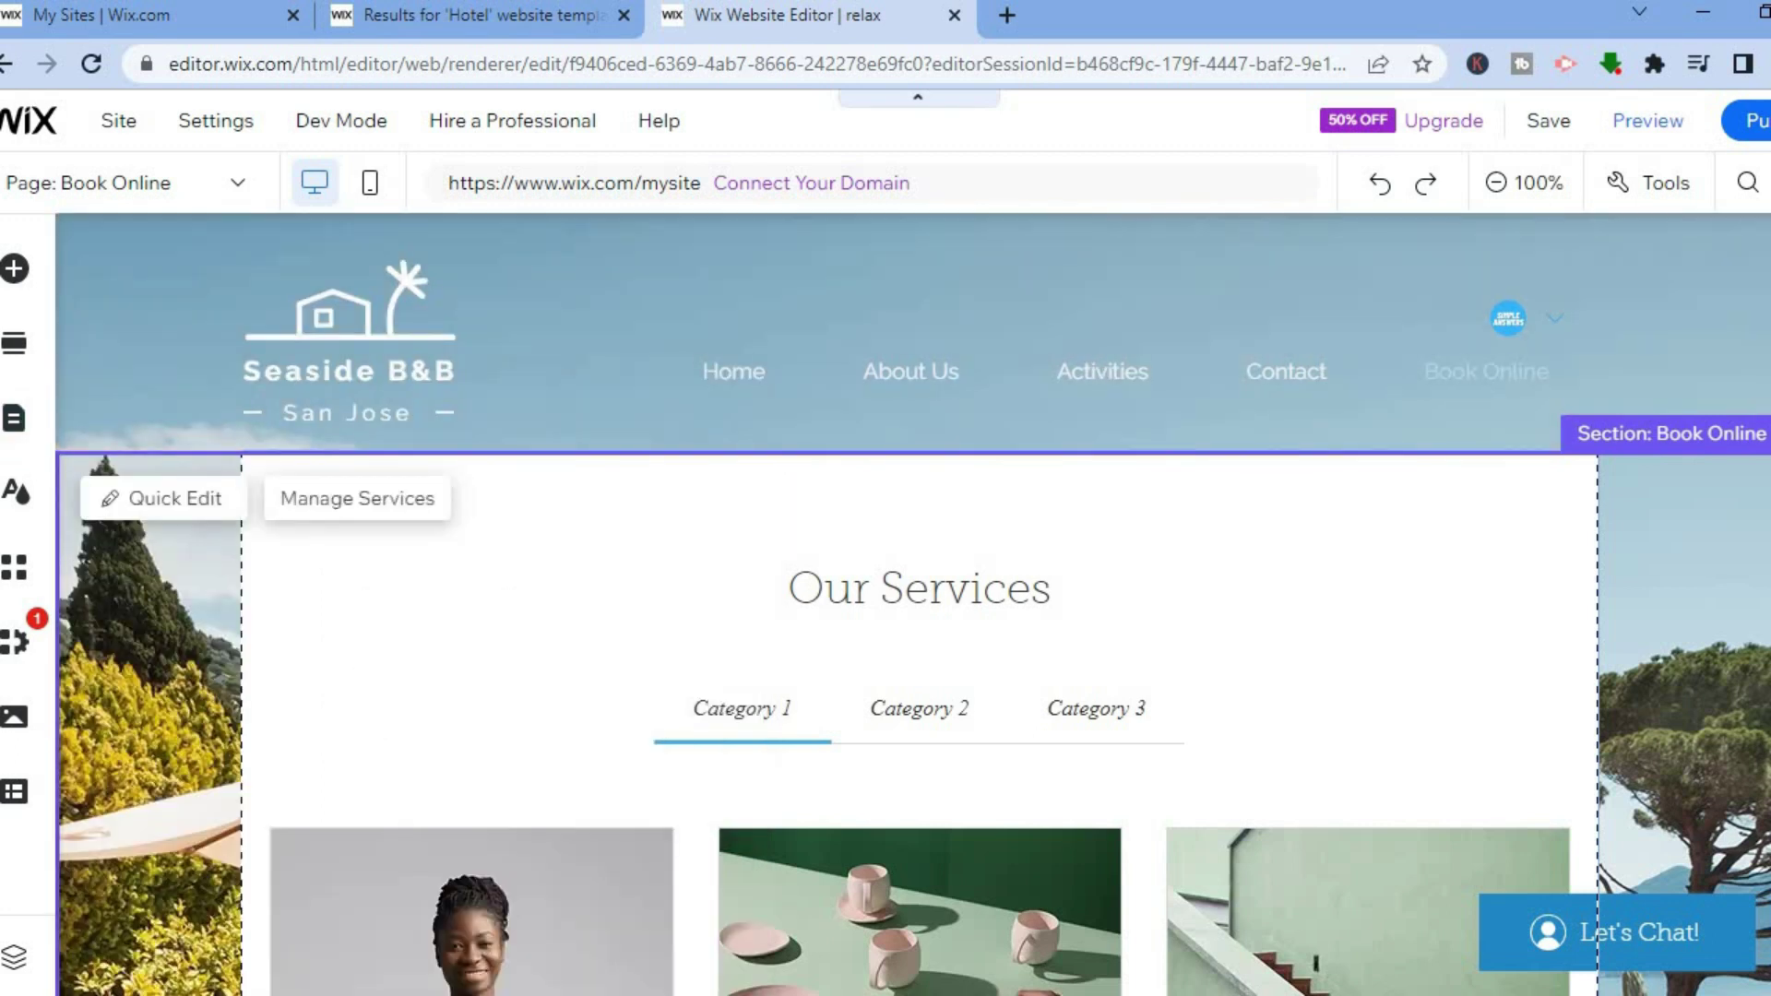
Review the service cards and categories on the new Book Online page.
{"action": "scroll", "coordinate": [913, 604], "scroll_direction": "down", "scroll_amount": 4}
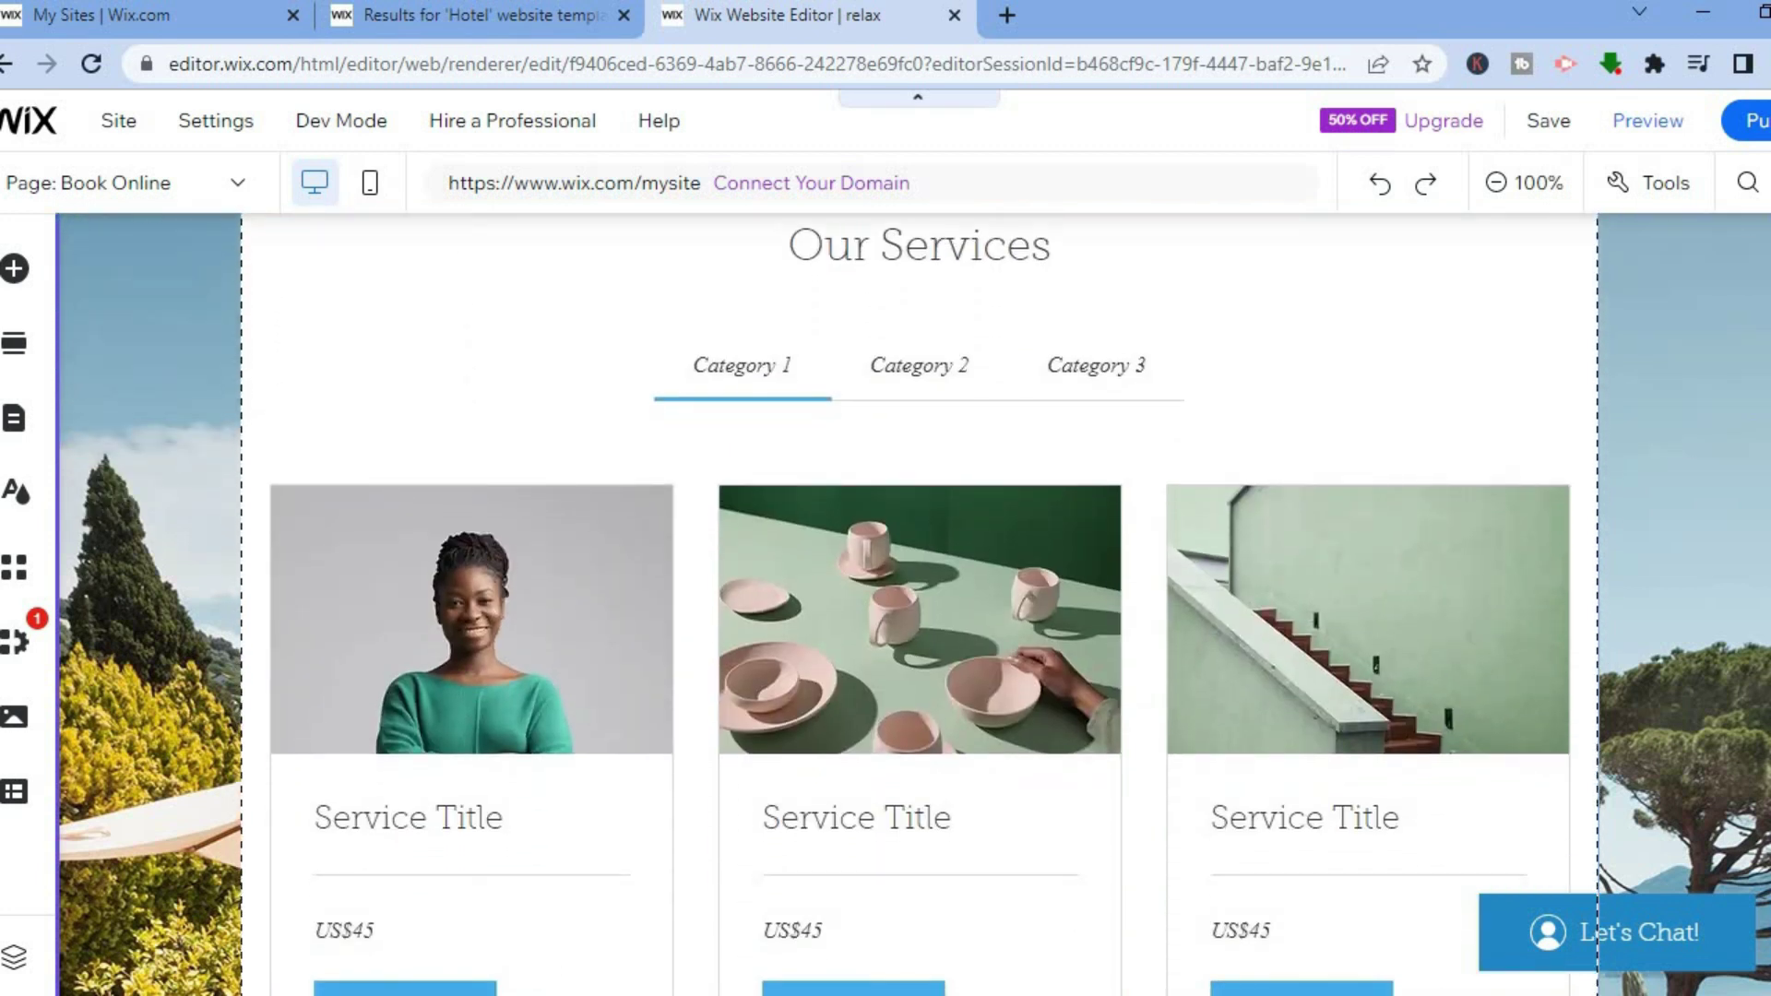
{"action": "scroll", "coordinate": [920, 604], "scroll_direction": "down", "scroll_amount": 3}
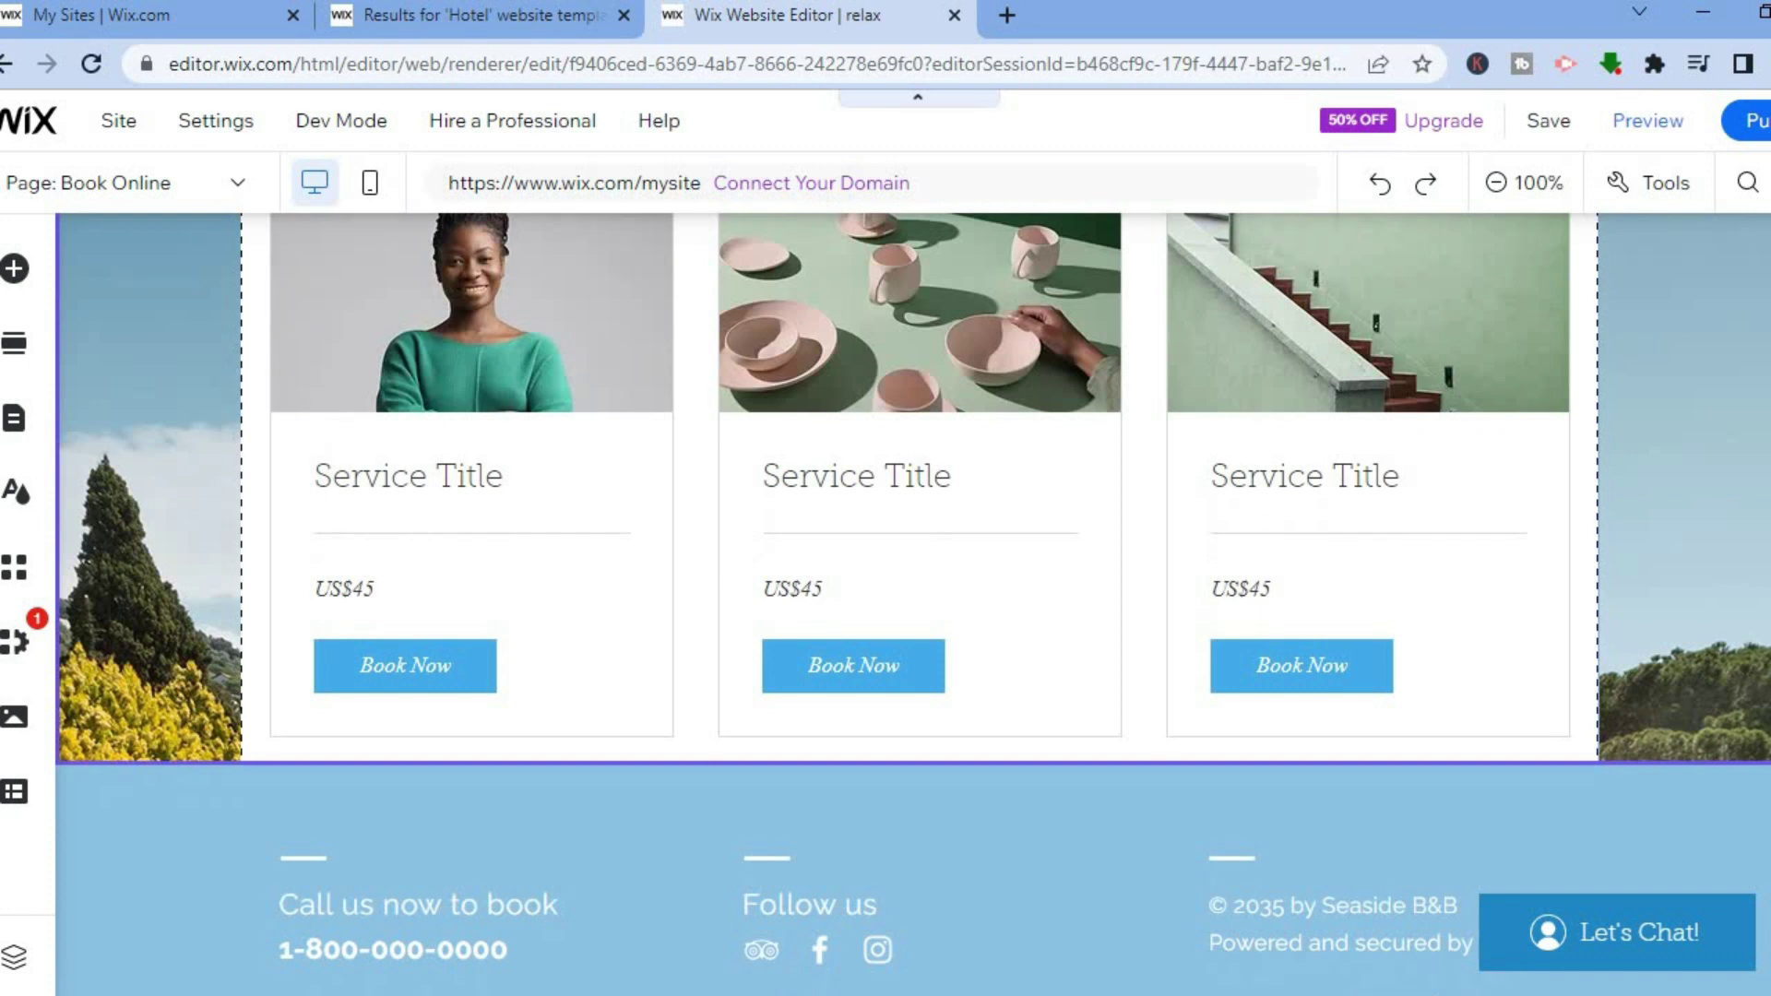
{"action": "scroll", "coordinate": [920, 604], "scroll_direction": "up", "scroll_amount": 3}
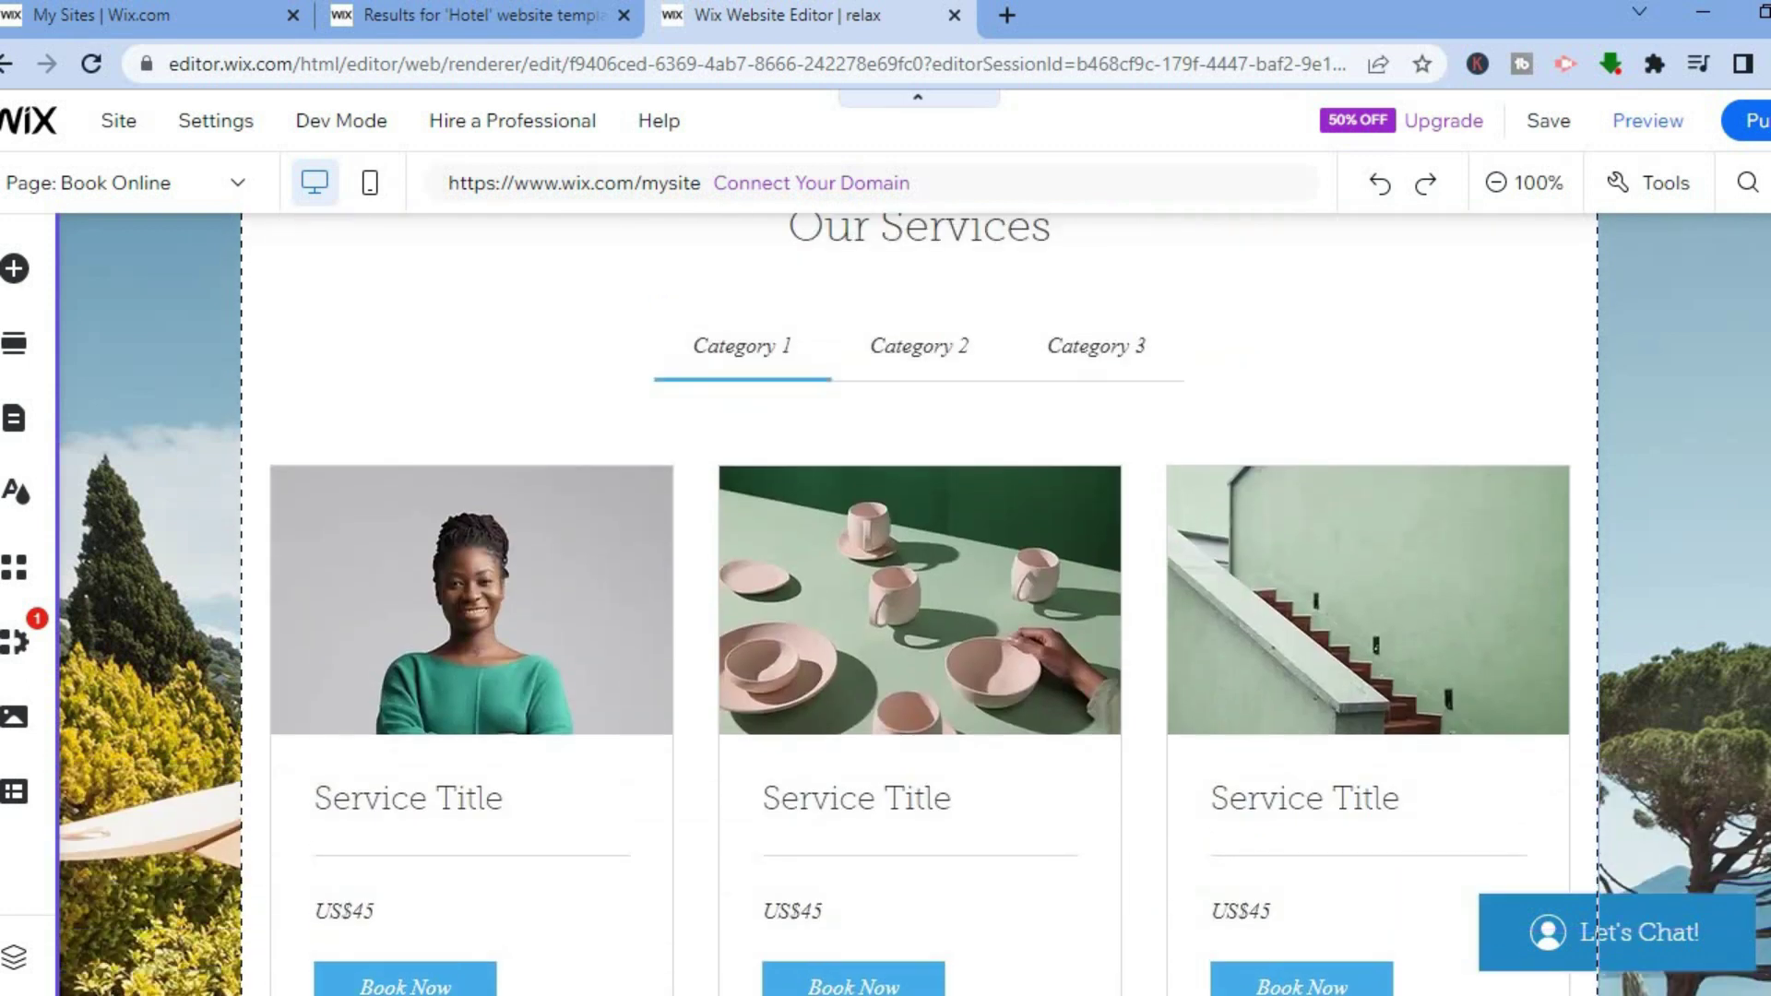
Open service management for the Book Online services, browse the suggested Hotel services and start a new appointment service from scratch.
{"action": "left_click", "coordinate": [449, 616]}
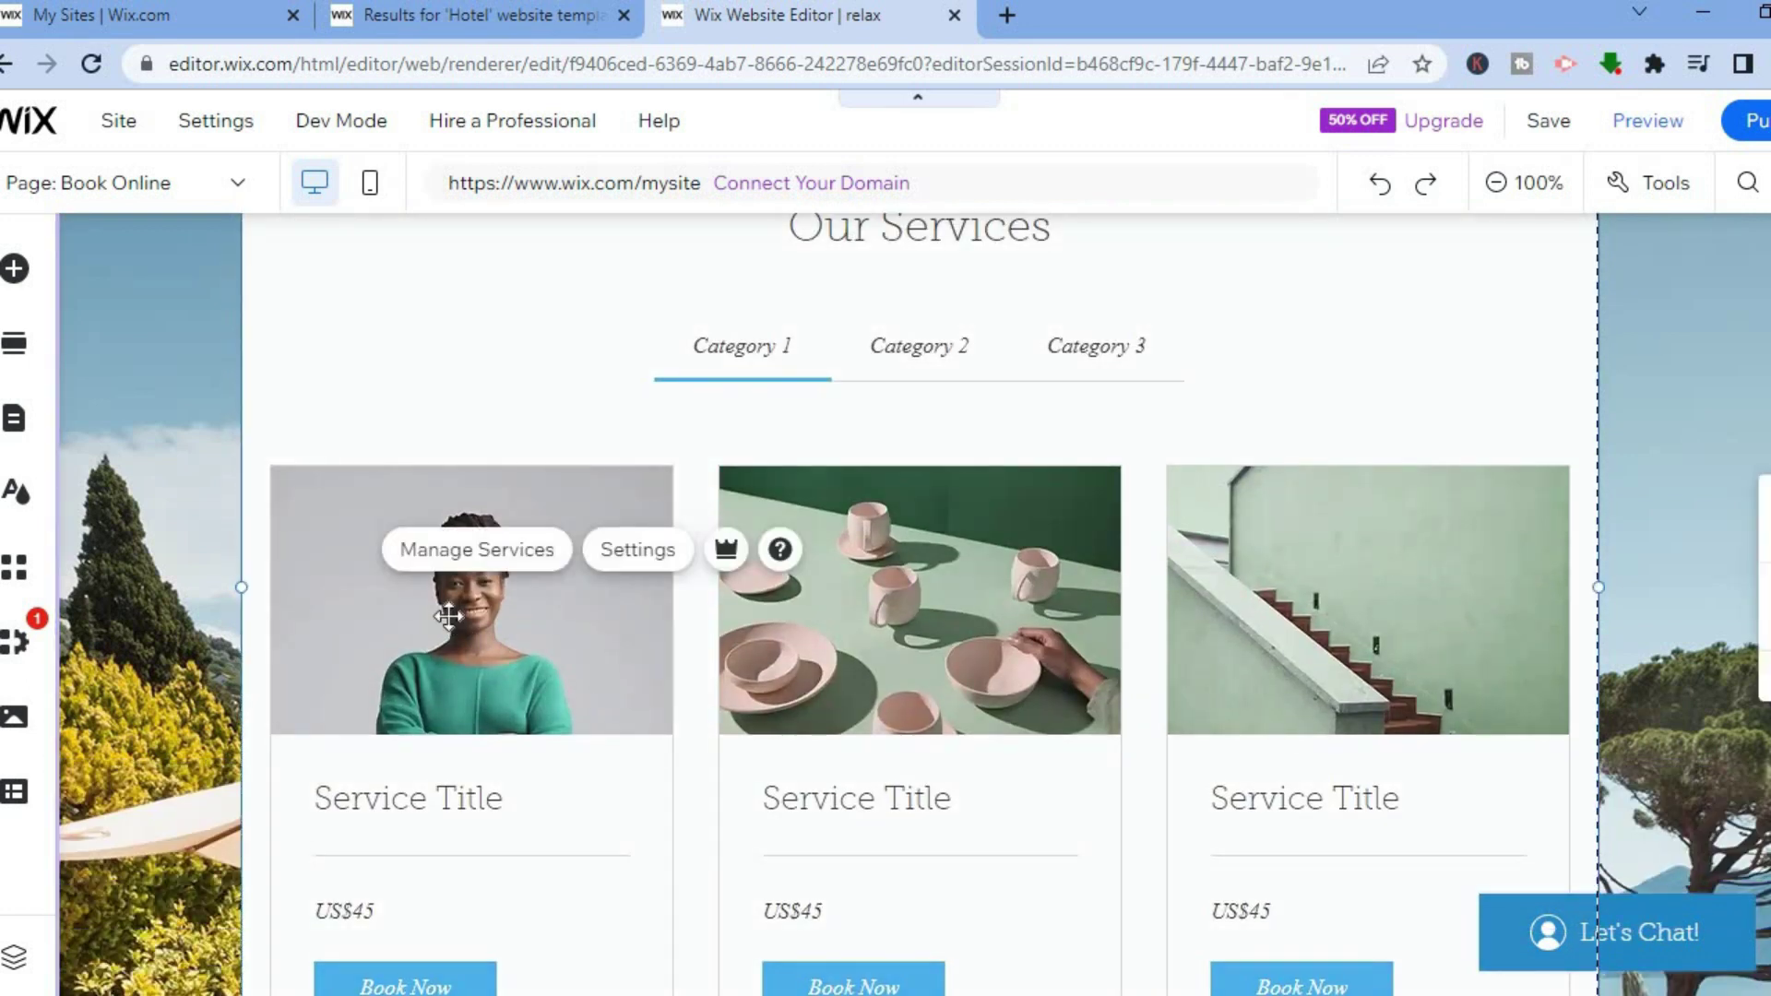
{"action": "left_click", "coordinate": [485, 654]}
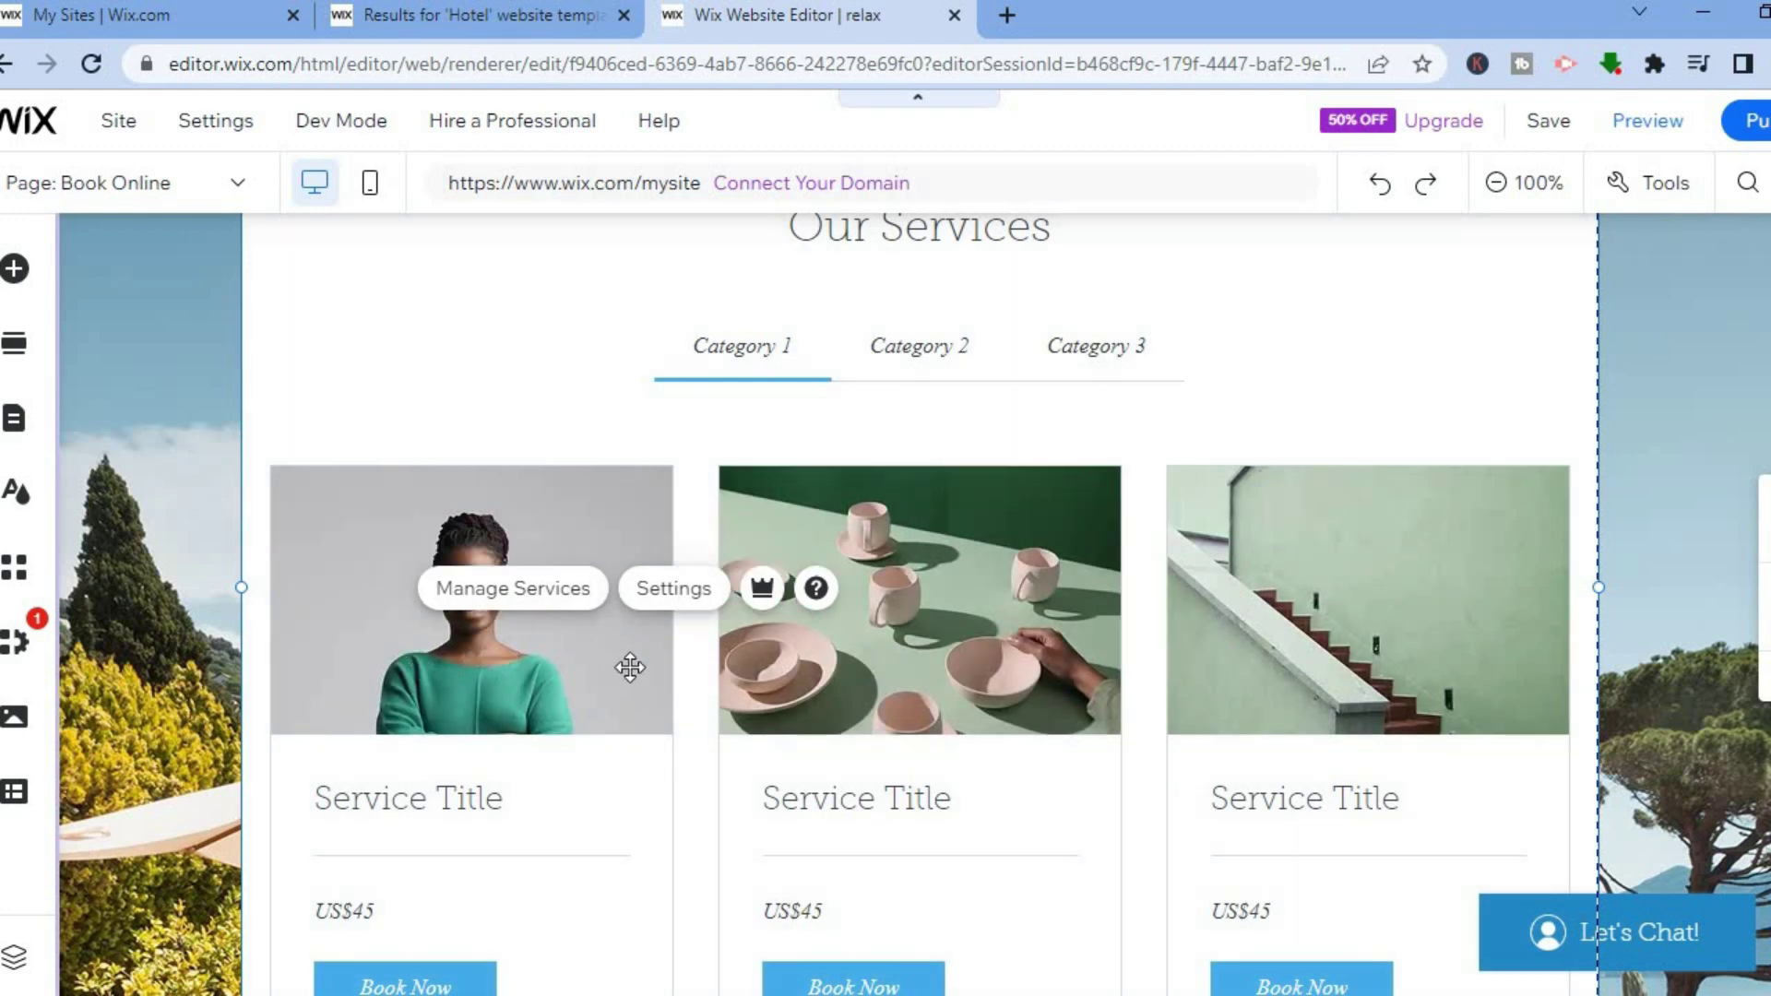
{"action": "left_click", "coordinate": [550, 594]}
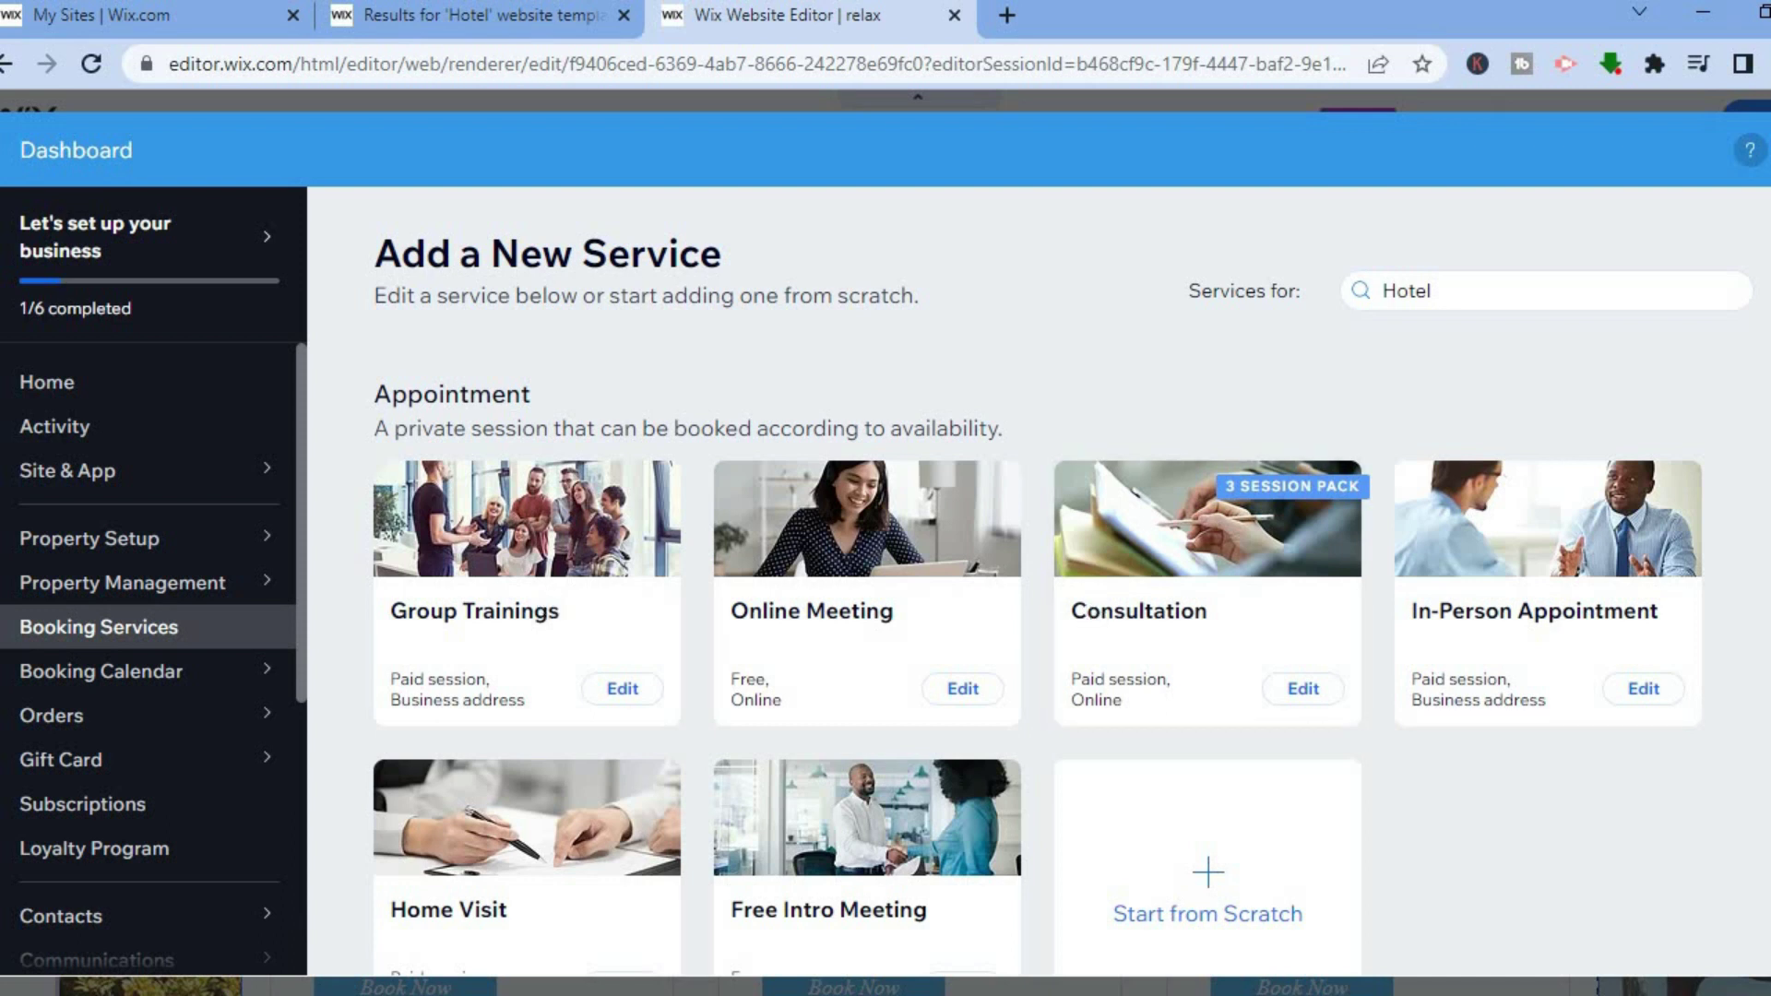
{"action": "scroll", "coordinate": [1061, 599], "scroll_direction": "down", "scroll_amount": 3}
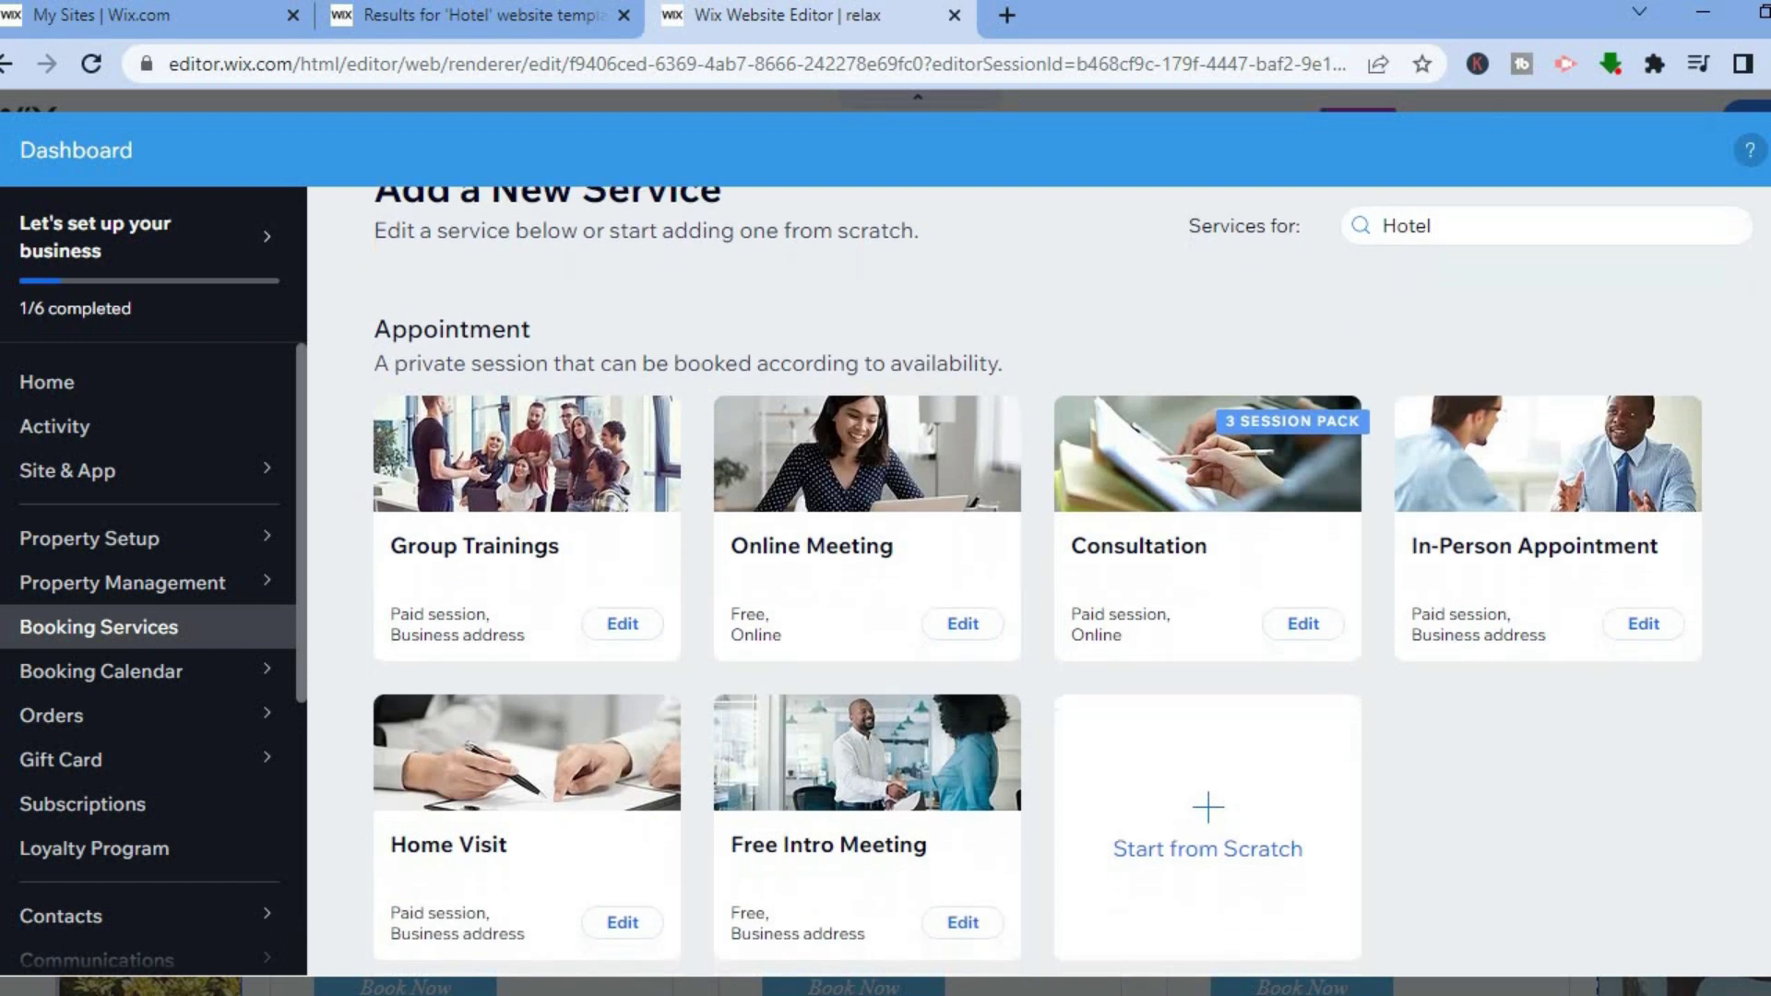
{"action": "scroll", "coordinate": [1060, 600], "scroll_direction": "down", "scroll_amount": 4}
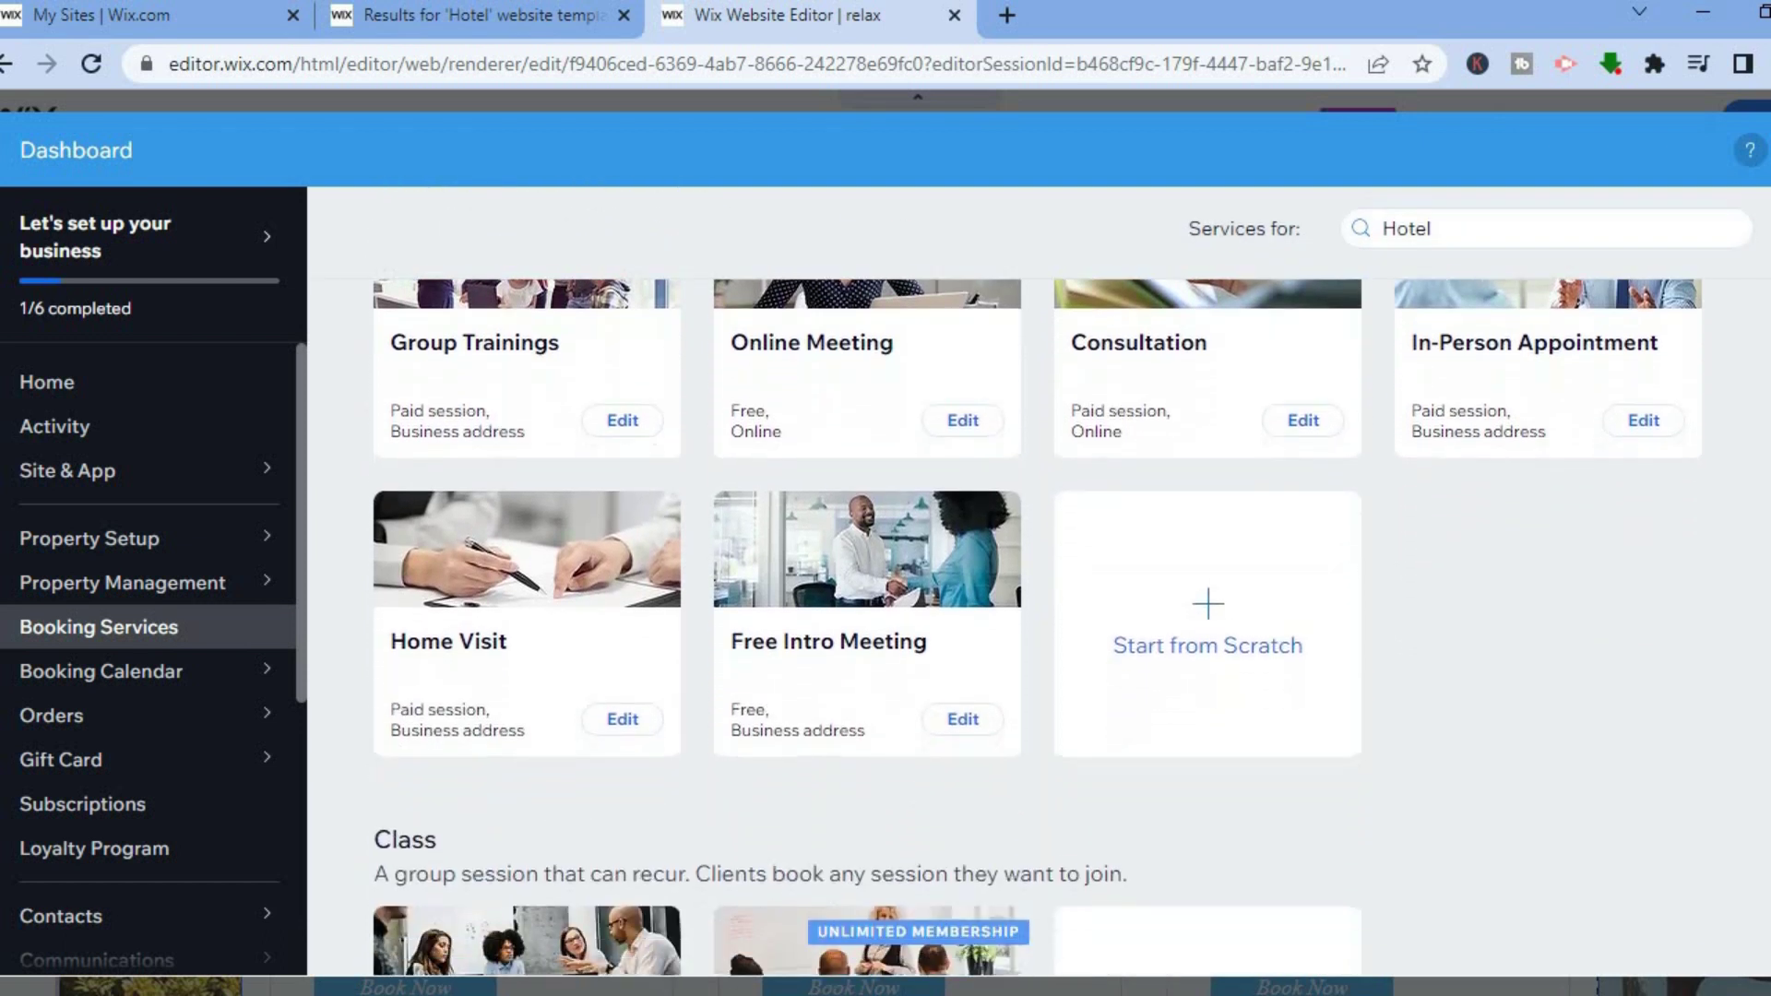
{"action": "scroll", "coordinate": [1061, 599], "scroll_direction": "down", "scroll_amount": 6}
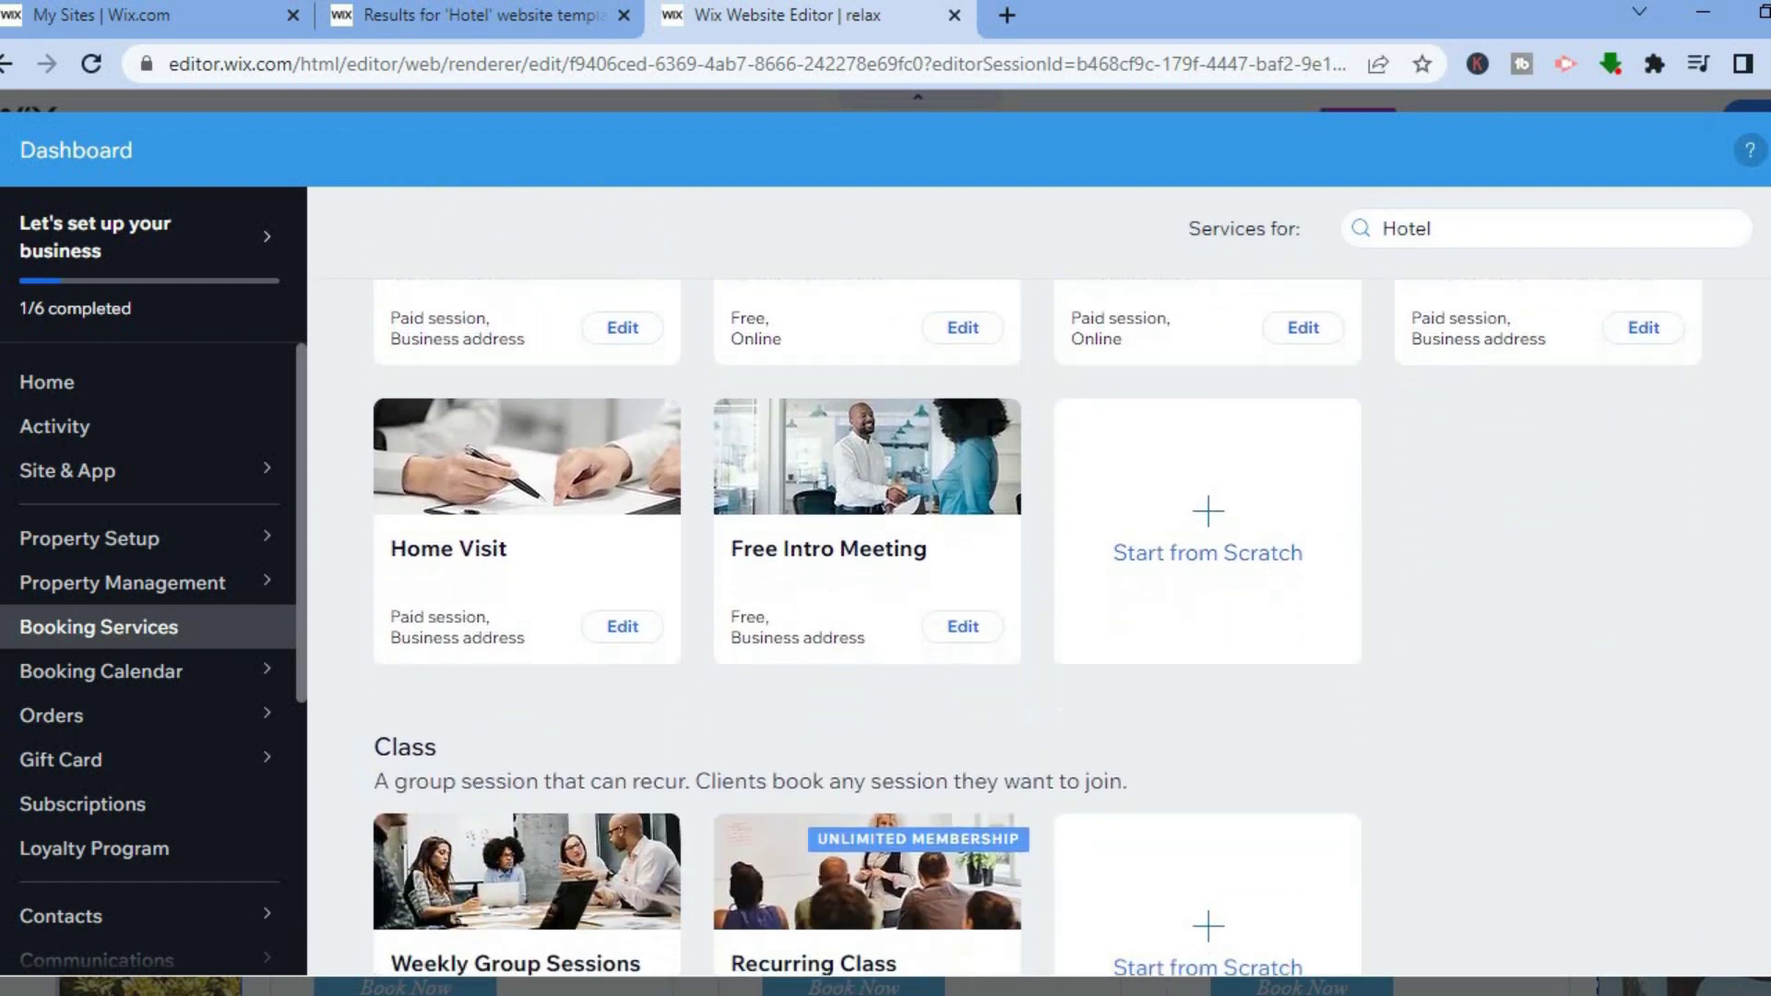
{"action": "scroll", "coordinate": [1207, 808], "scroll_direction": "up", "scroll_amount": 7}
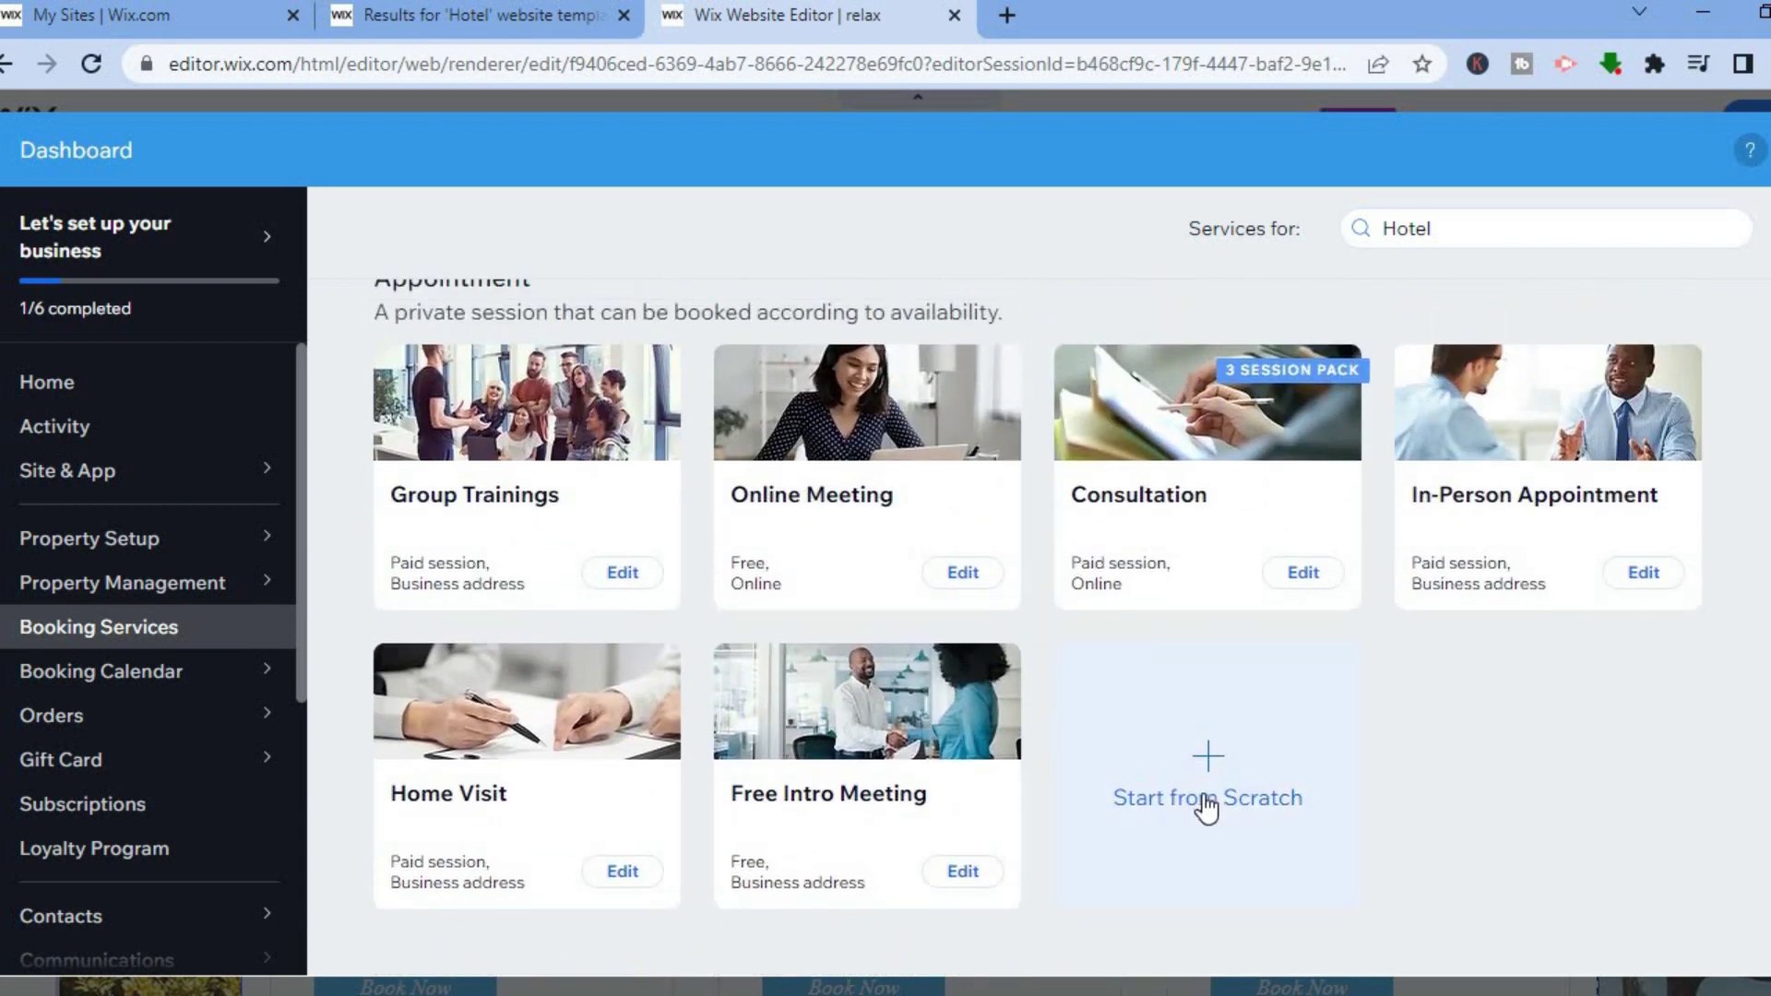
{"action": "left_click", "coordinate": [1210, 759]}
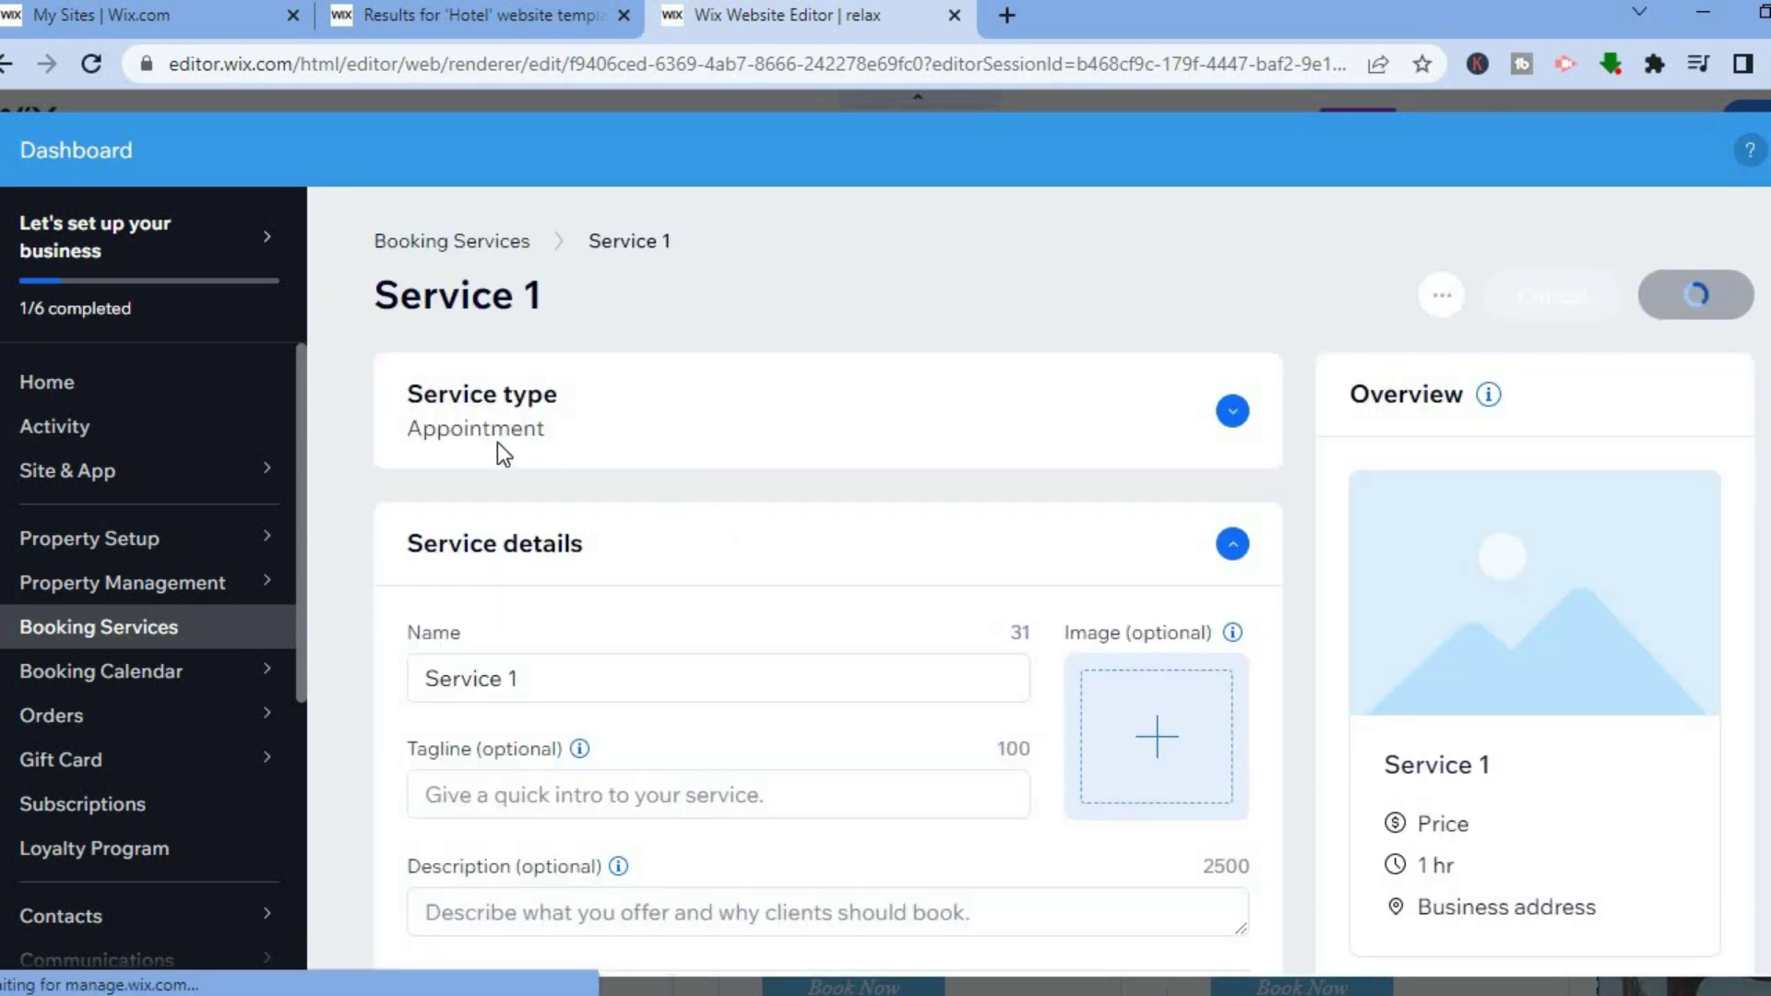
Review the new service's type options, details, pricing, location, staff, image and advanced settings, and return to the site editor.
{"action": "left_click", "coordinate": [1230, 411]}
{"action": "left_click", "coordinate": [1227, 415]}
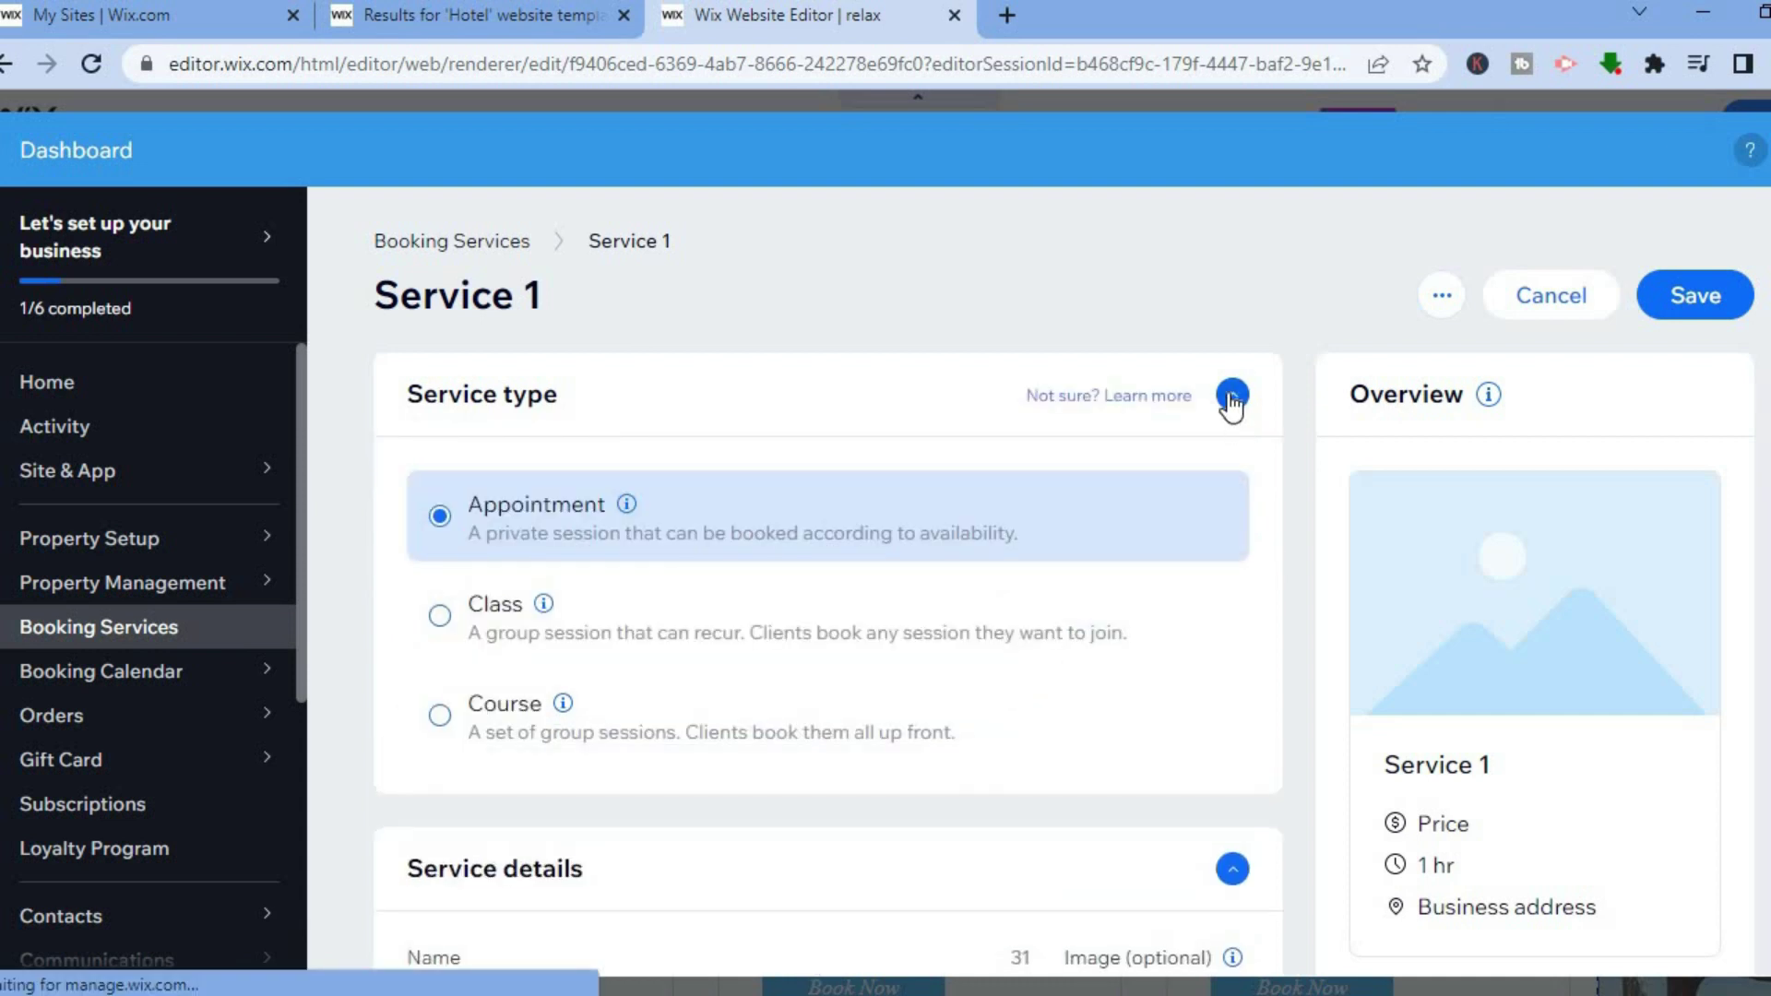
{"action": "left_click", "coordinate": [1222, 404]}
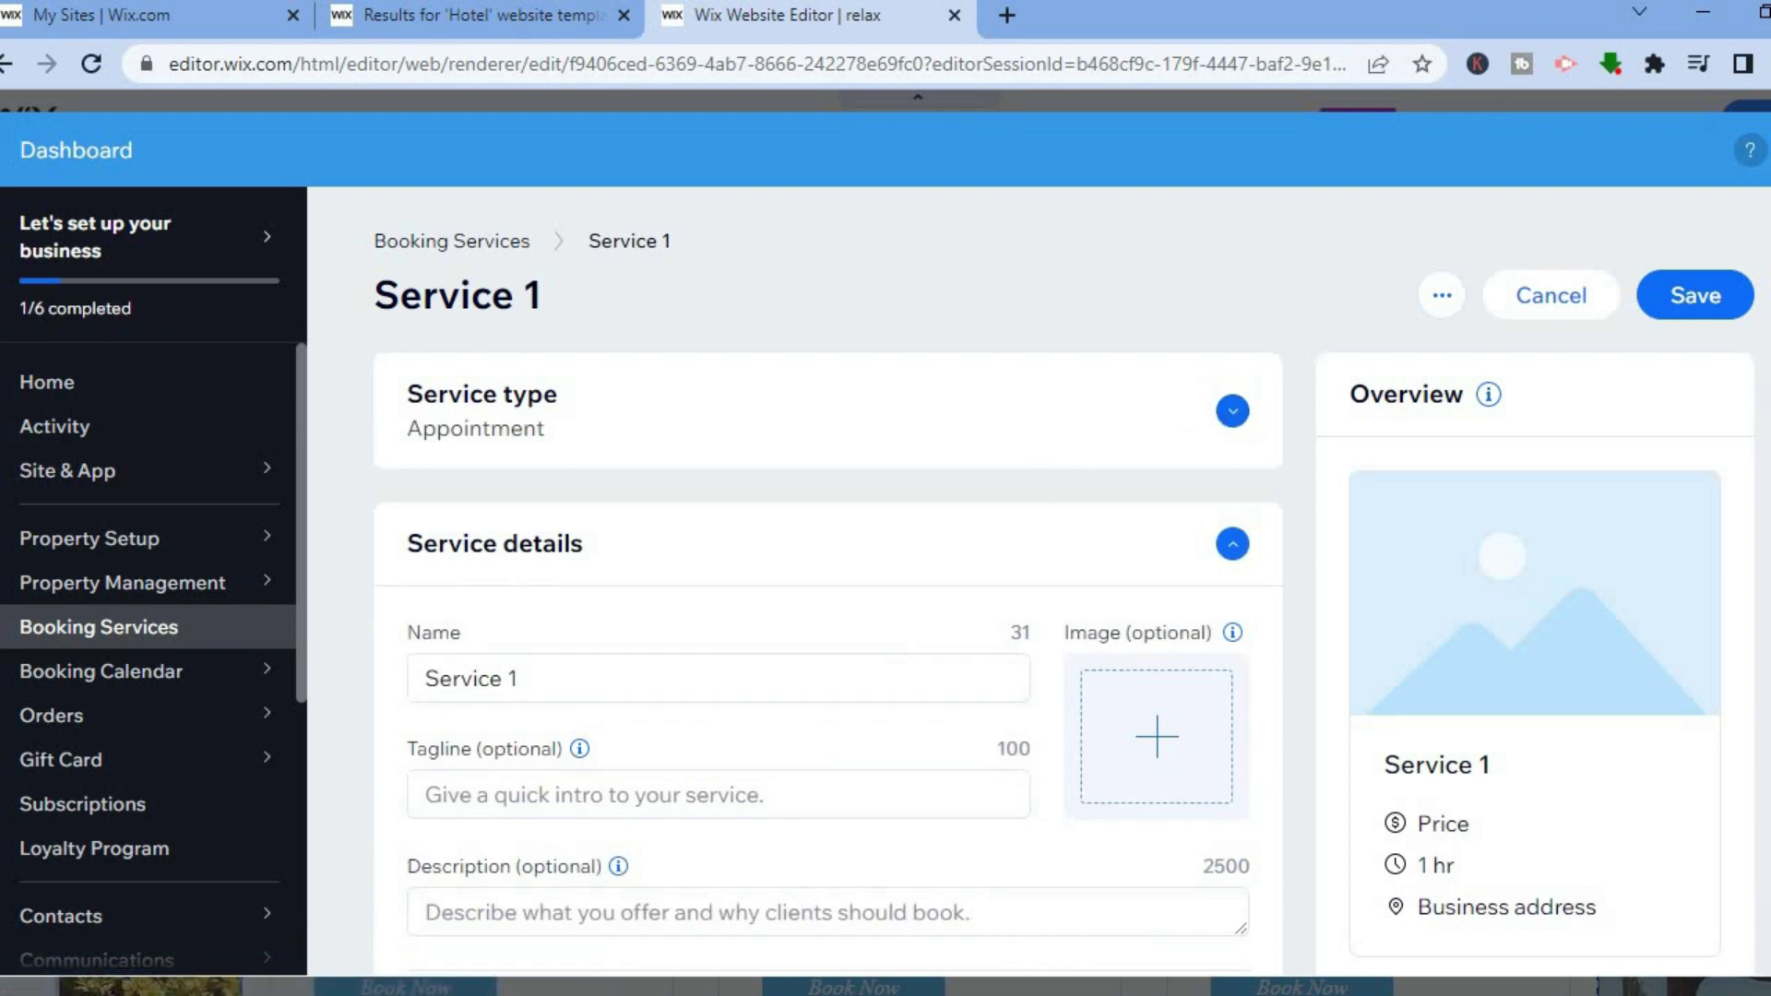
{"action": "scroll", "coordinate": [731, 406], "scroll_direction": "down", "scroll_amount": 3}
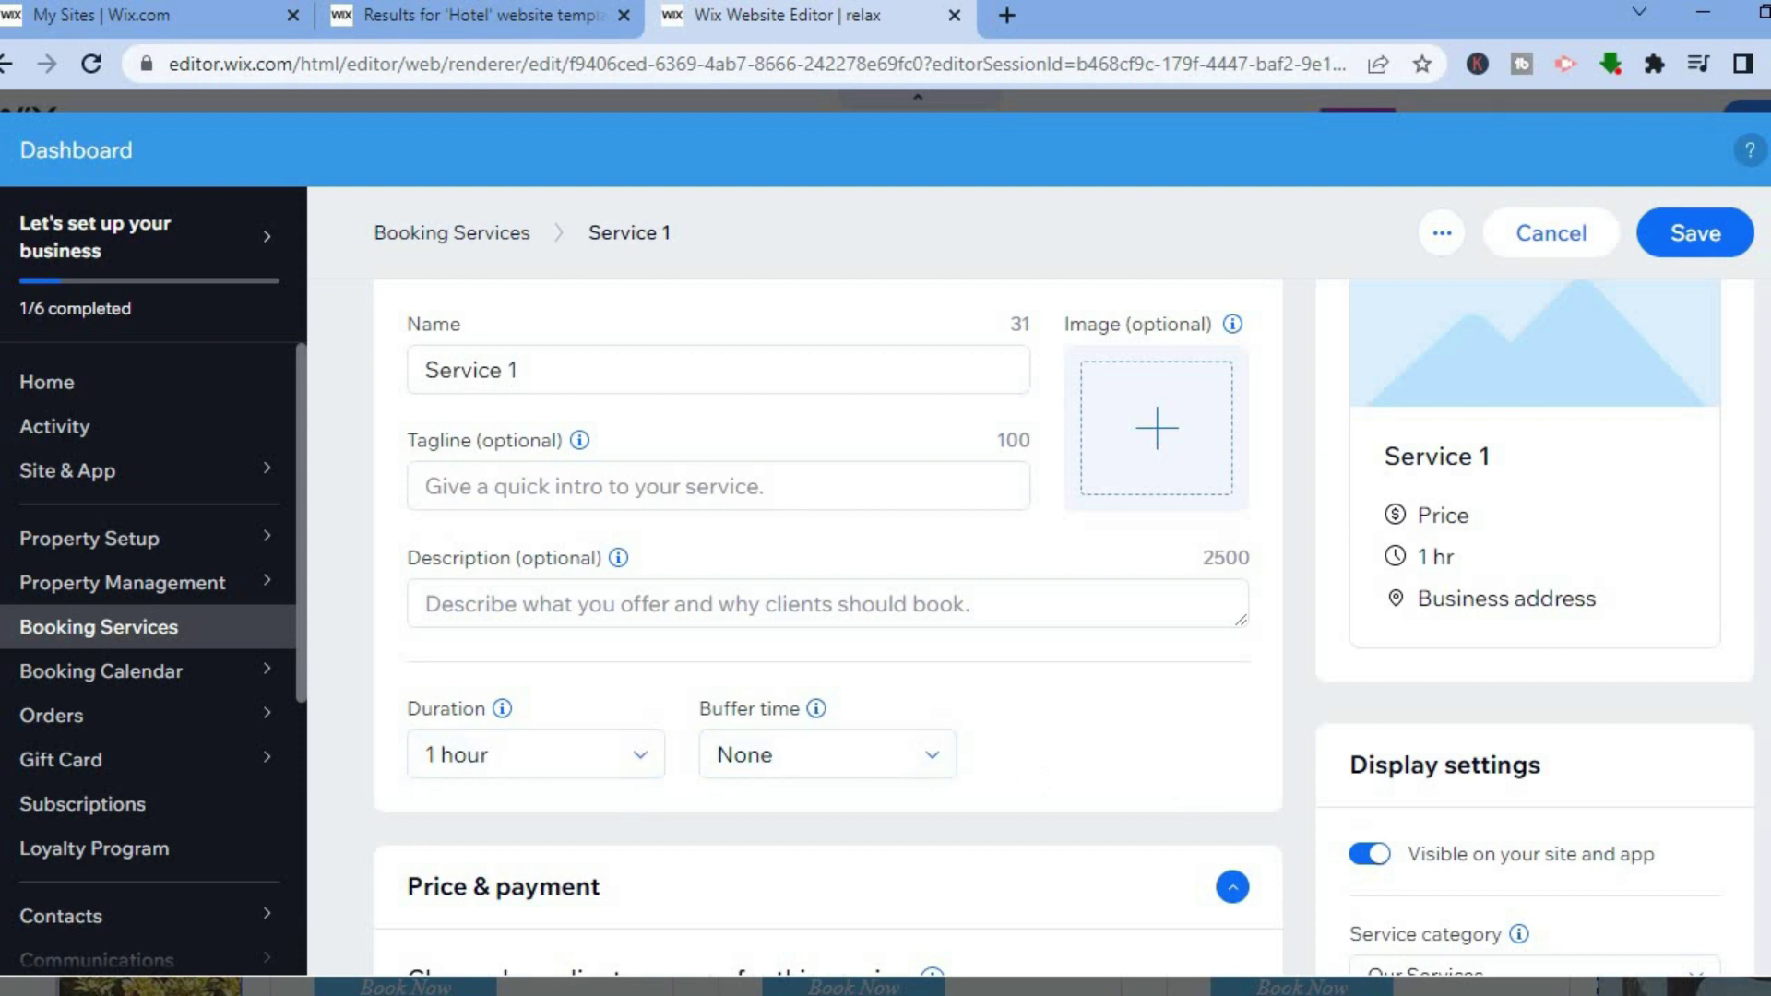
{"action": "scroll", "coordinate": [830, 627], "scroll_direction": "down", "scroll_amount": 5}
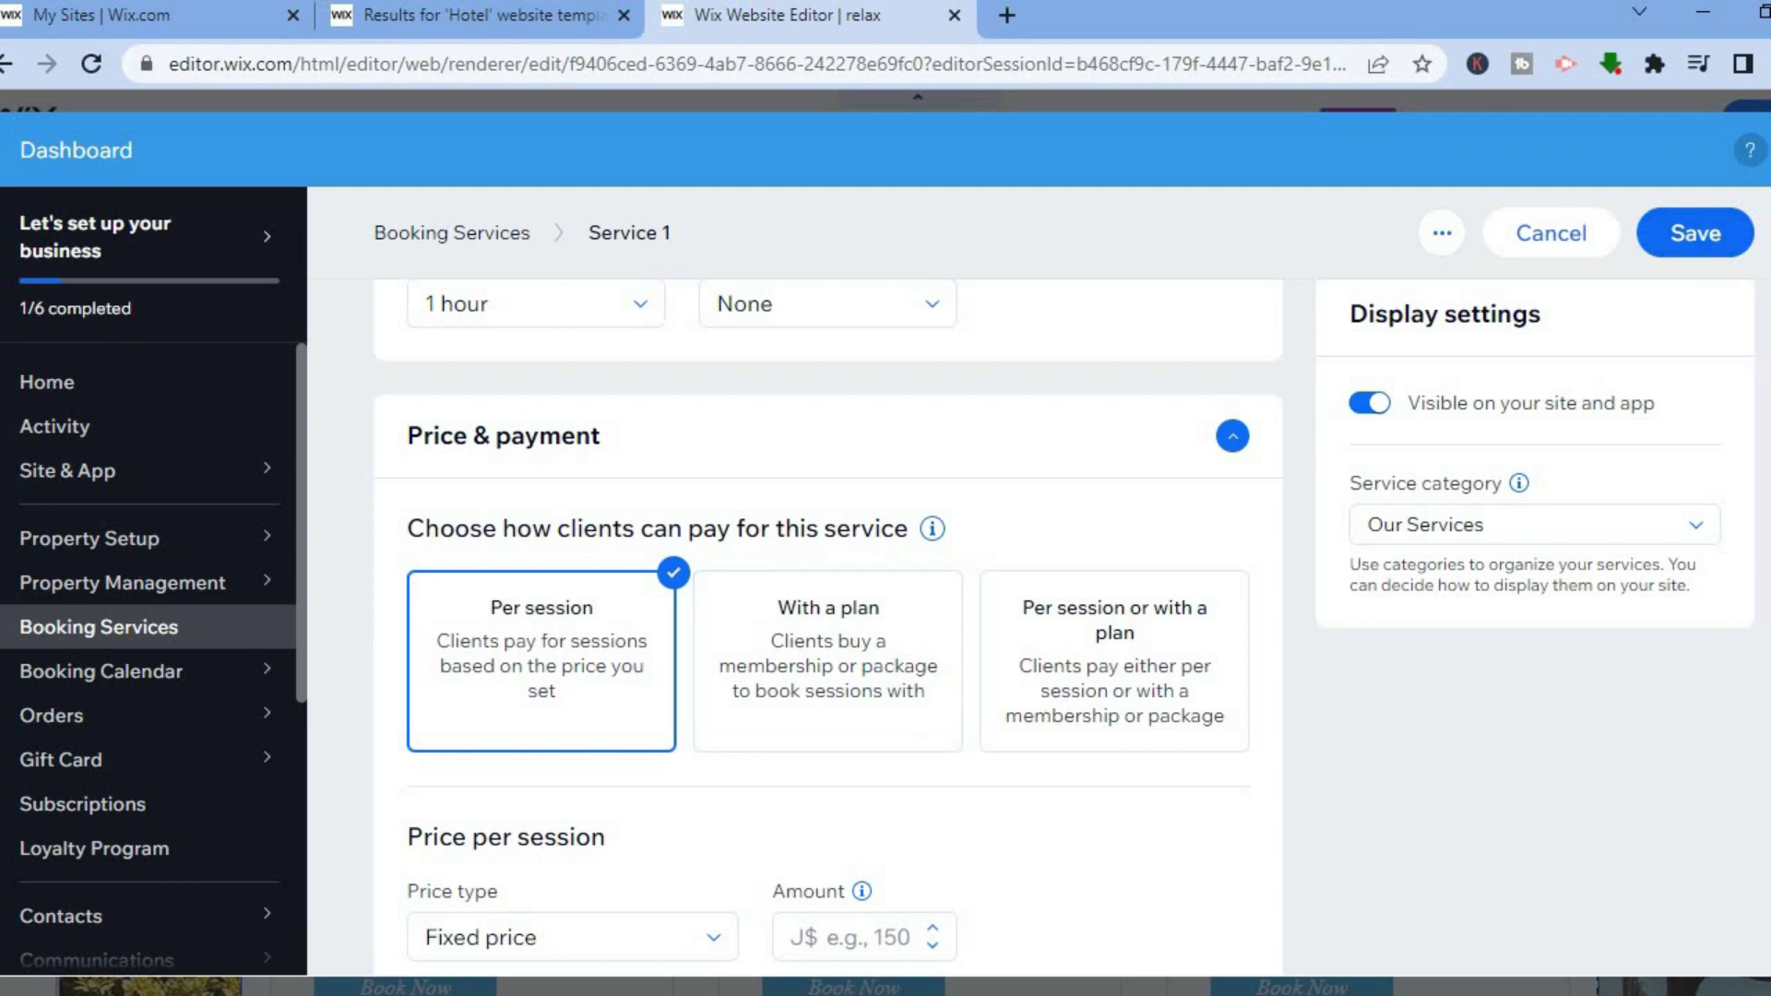
{"action": "scroll", "coordinate": [830, 627], "scroll_direction": "down", "scroll_amount": 8}
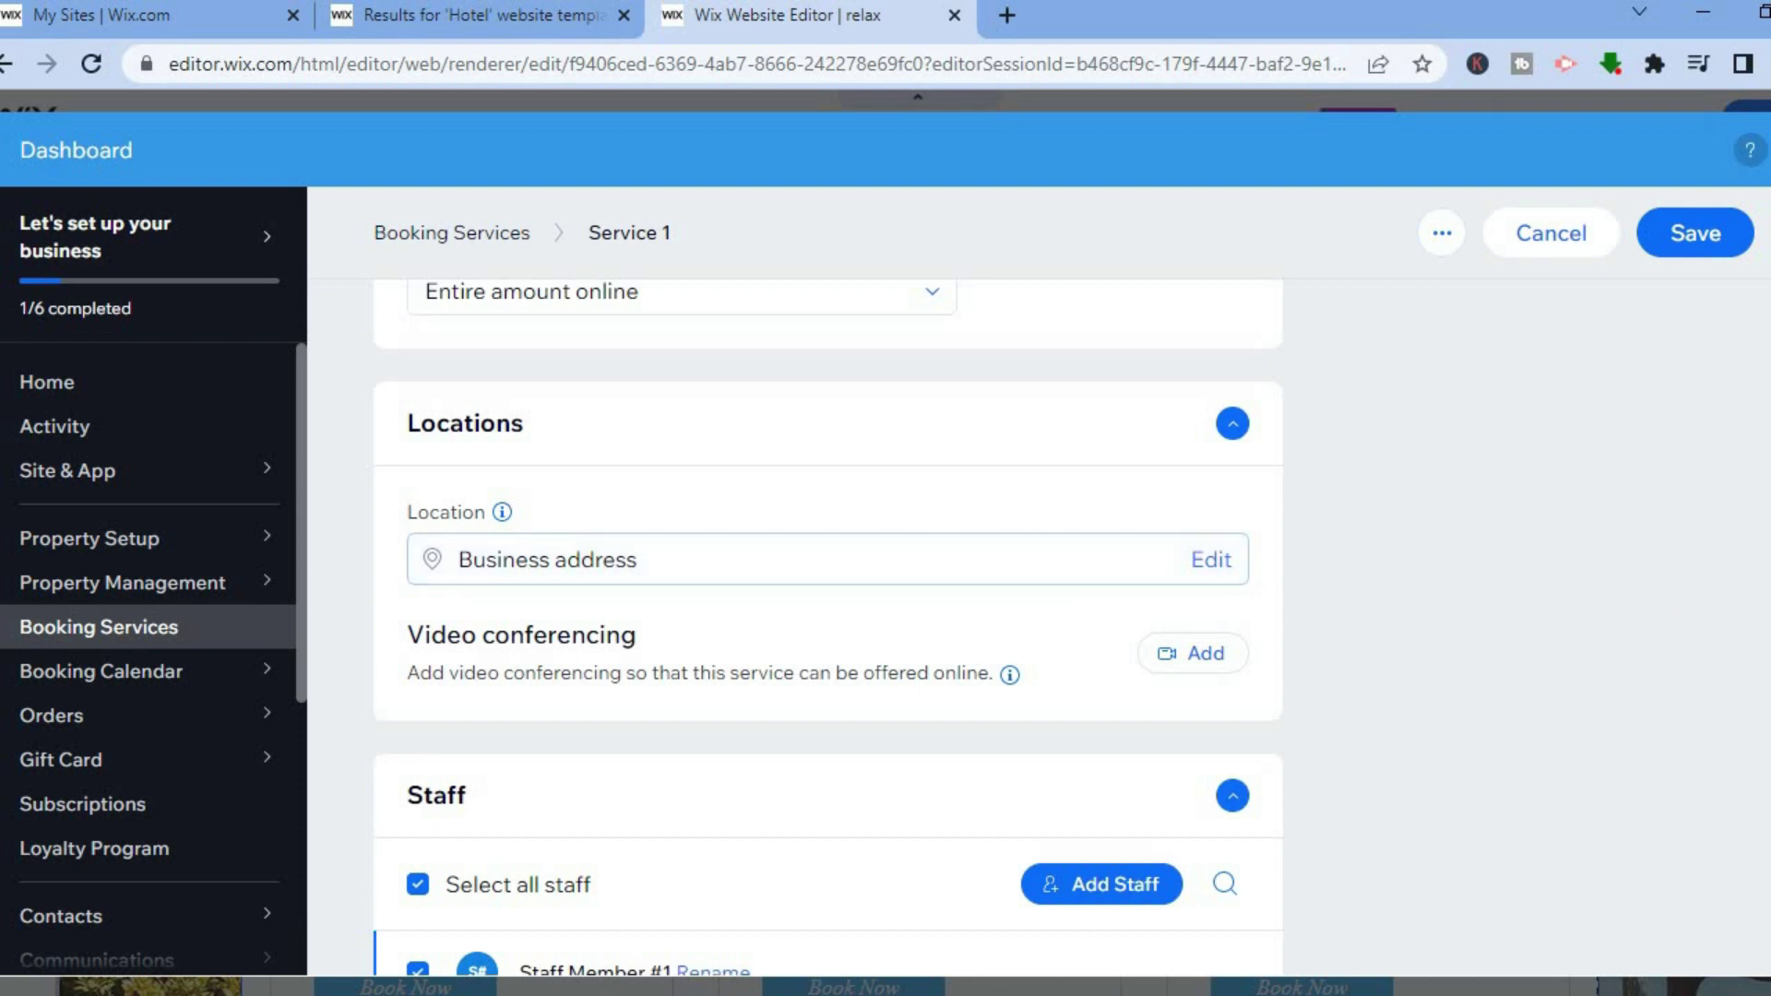
{"action": "scroll", "coordinate": [827, 627], "scroll_direction": "down", "scroll_amount": 6}
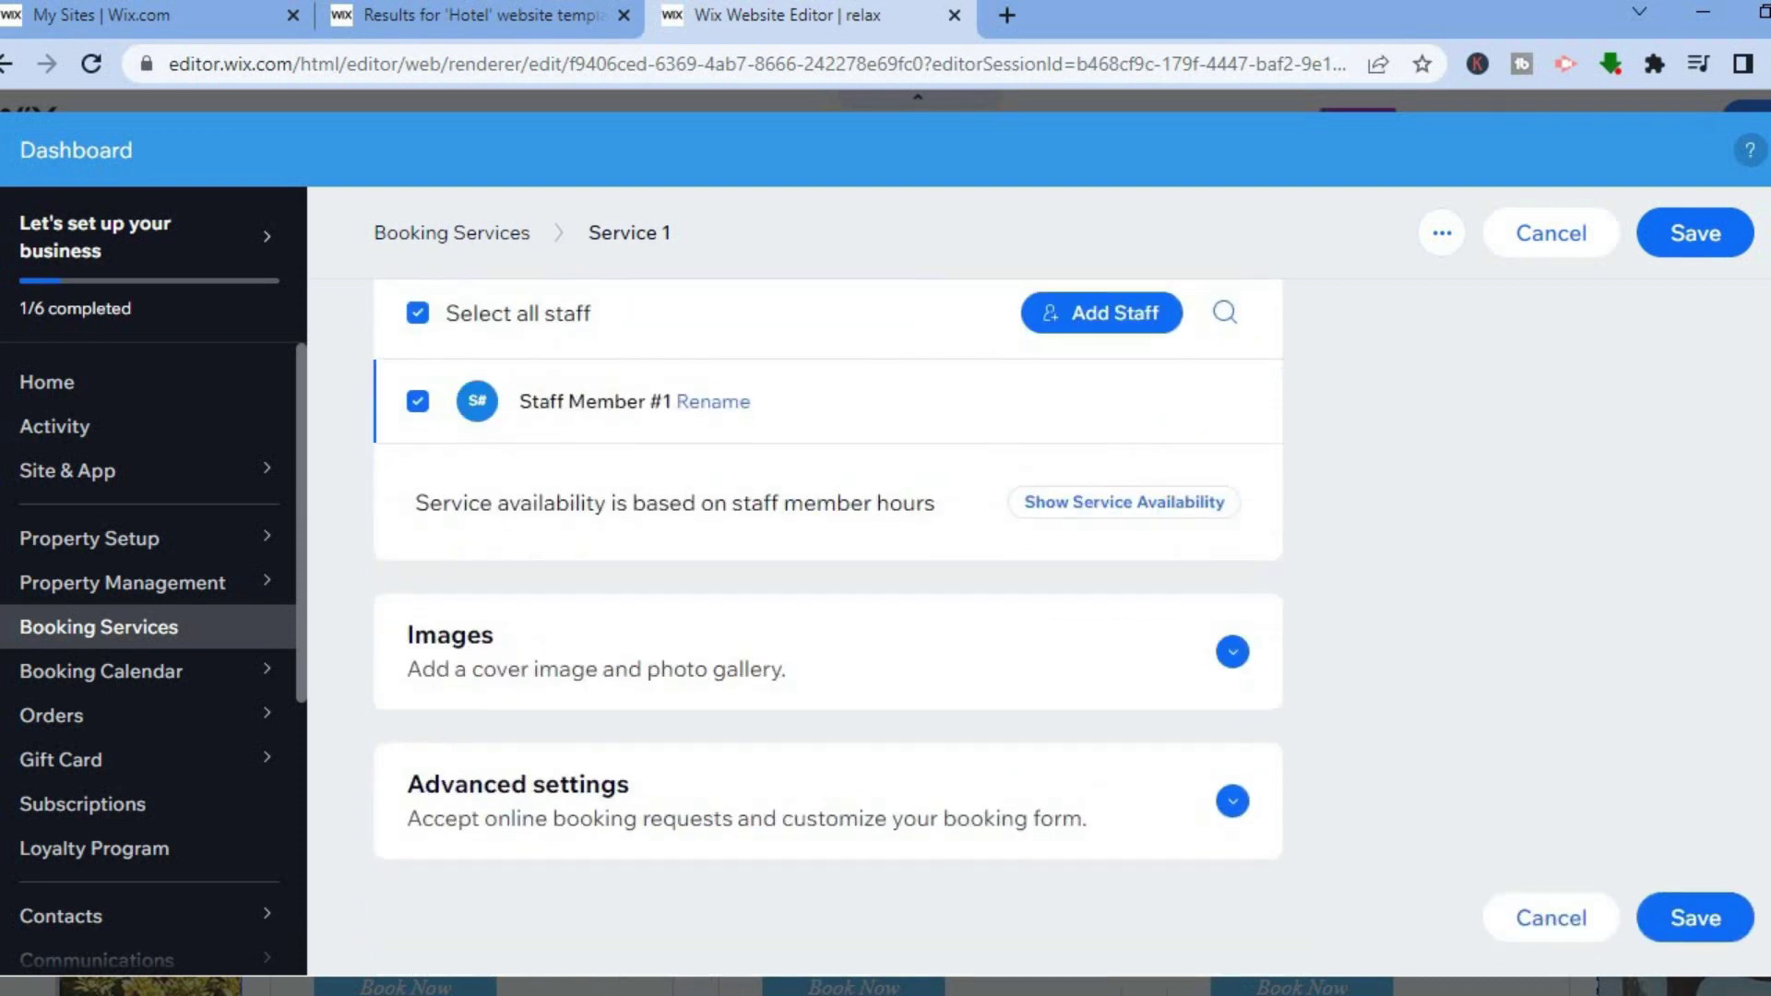
{"action": "scroll", "coordinate": [827, 627], "scroll_direction": "up", "scroll_amount": 12}
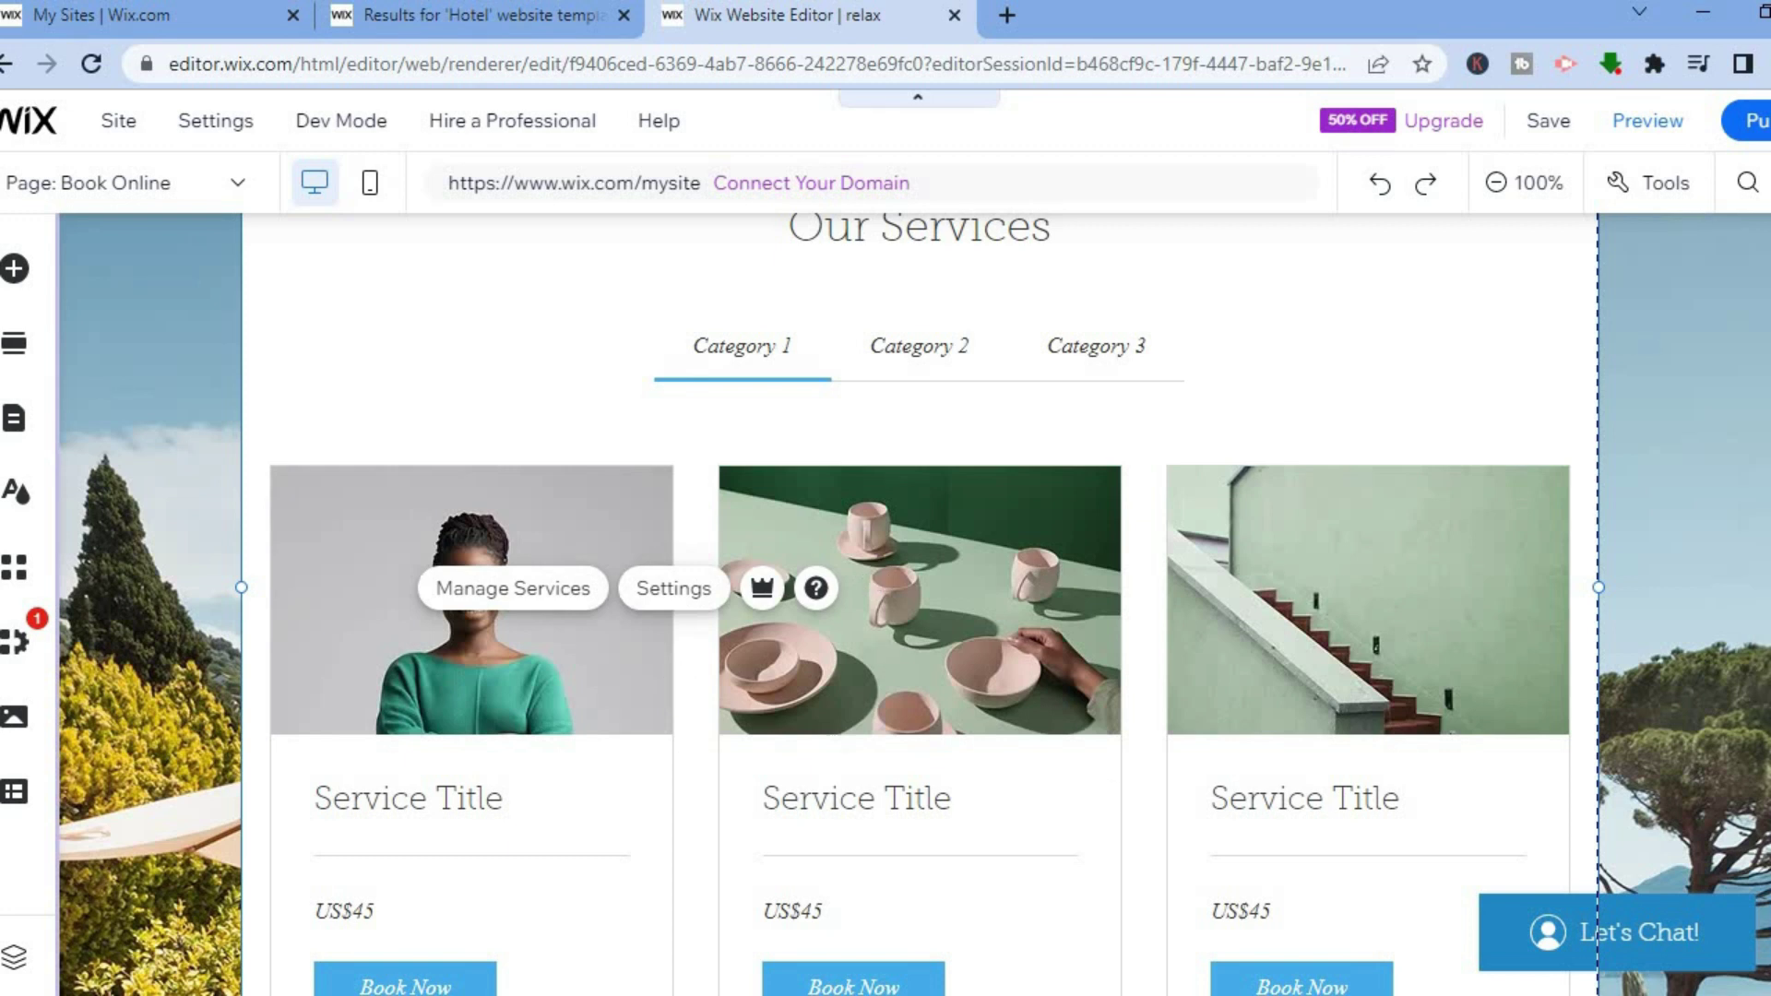
Review the rest of the Book Online page and the header's Quick Edit options for image, title, paragraph and menu.
{"action": "scroll", "coordinate": [1761, 565], "scroll_direction": "down", "scroll_amount": 4}
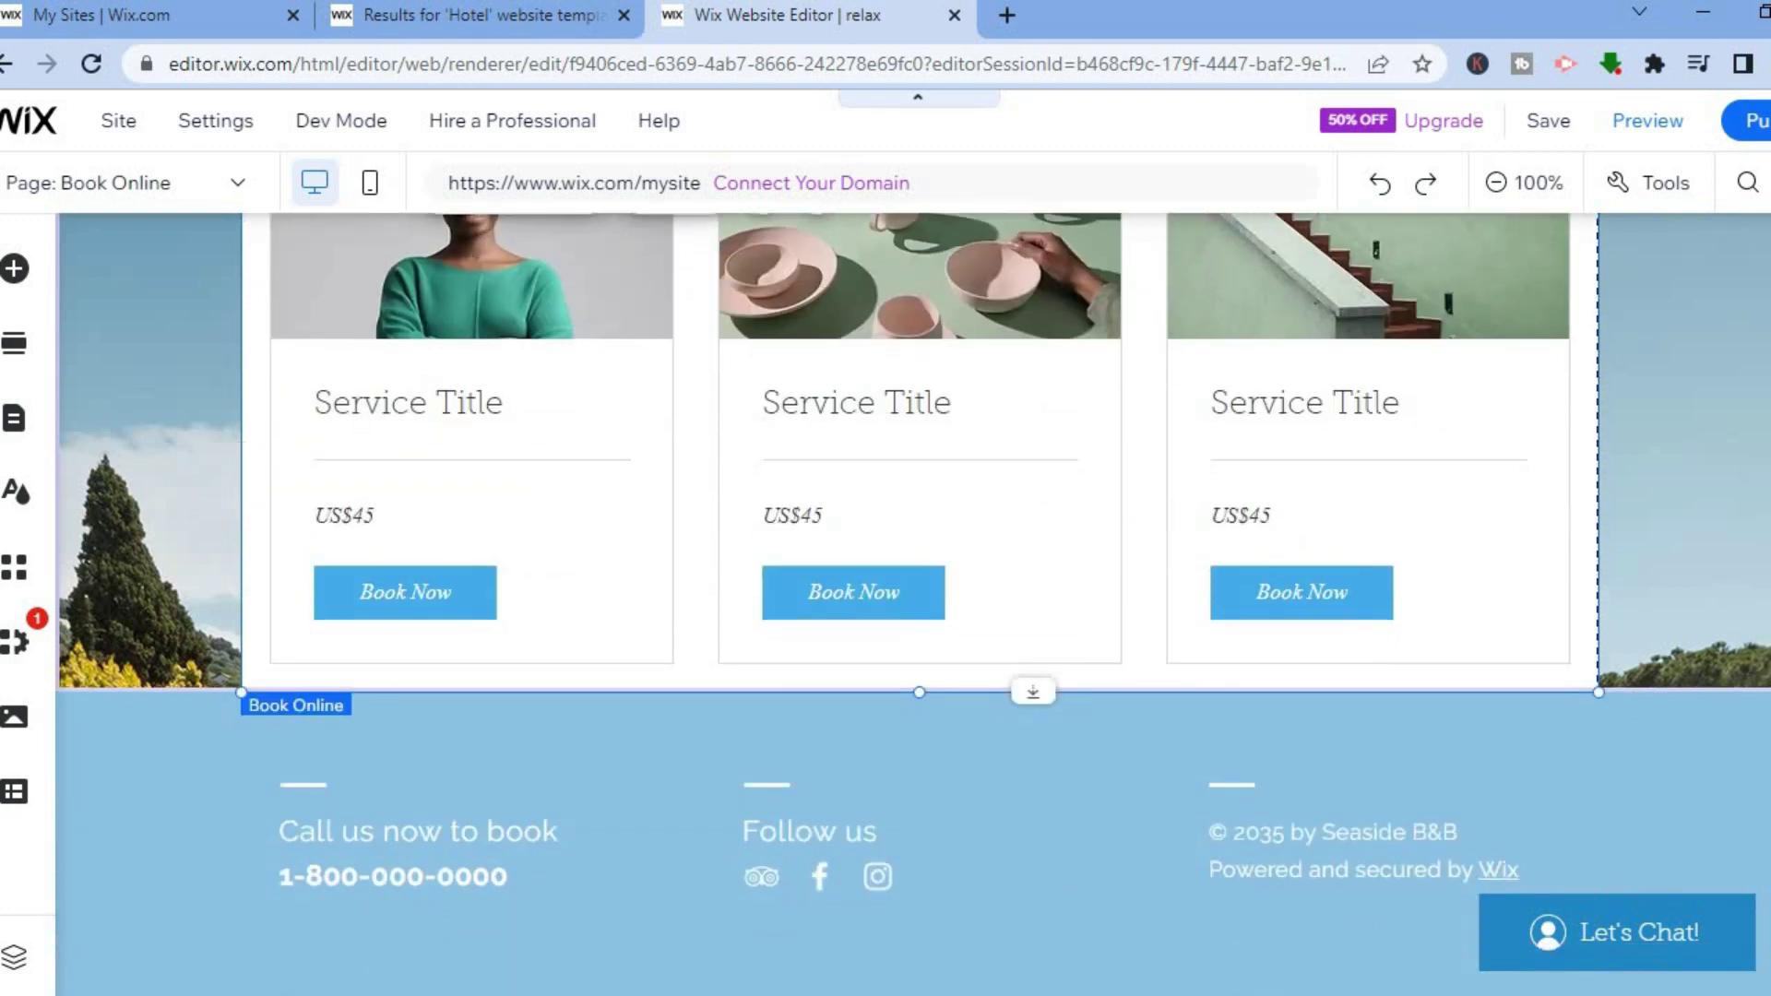
{"action": "scroll", "coordinate": [1761, 565], "scroll_direction": "up", "scroll_amount": 8}
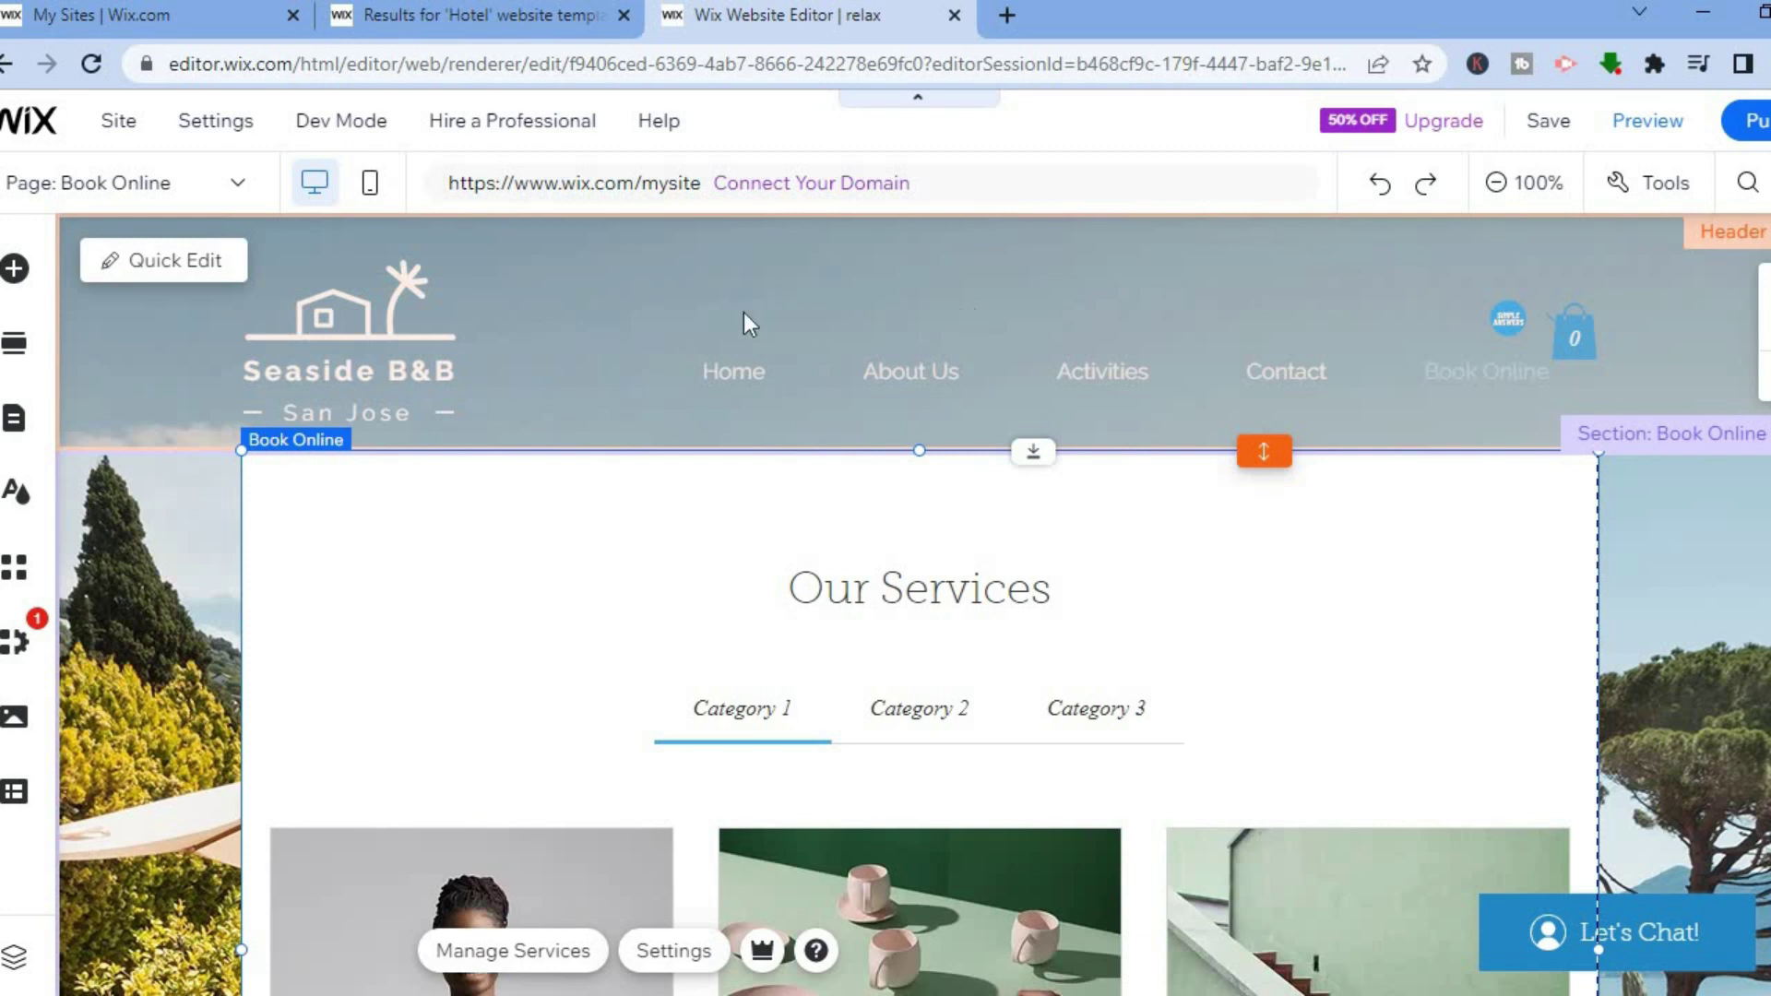
{"action": "left_click", "coordinate": [184, 267]}
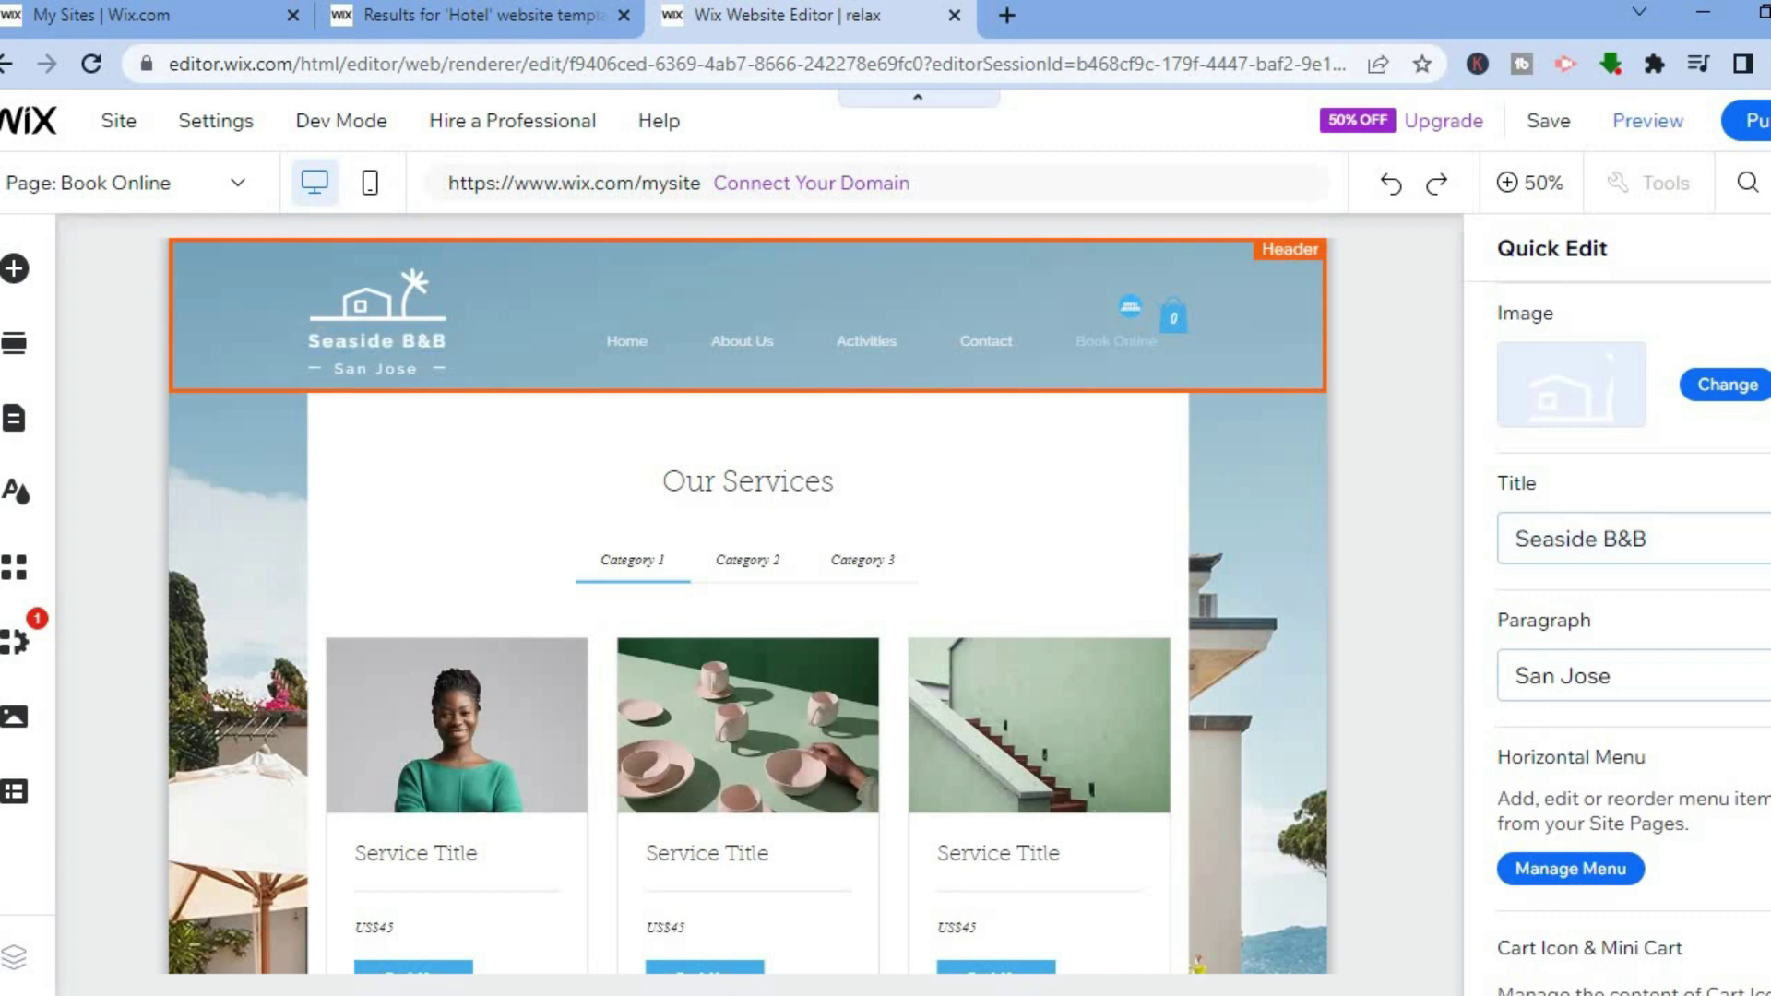
{"action": "scroll", "coordinate": [1632, 623], "scroll_direction": "down", "scroll_amount": 2}
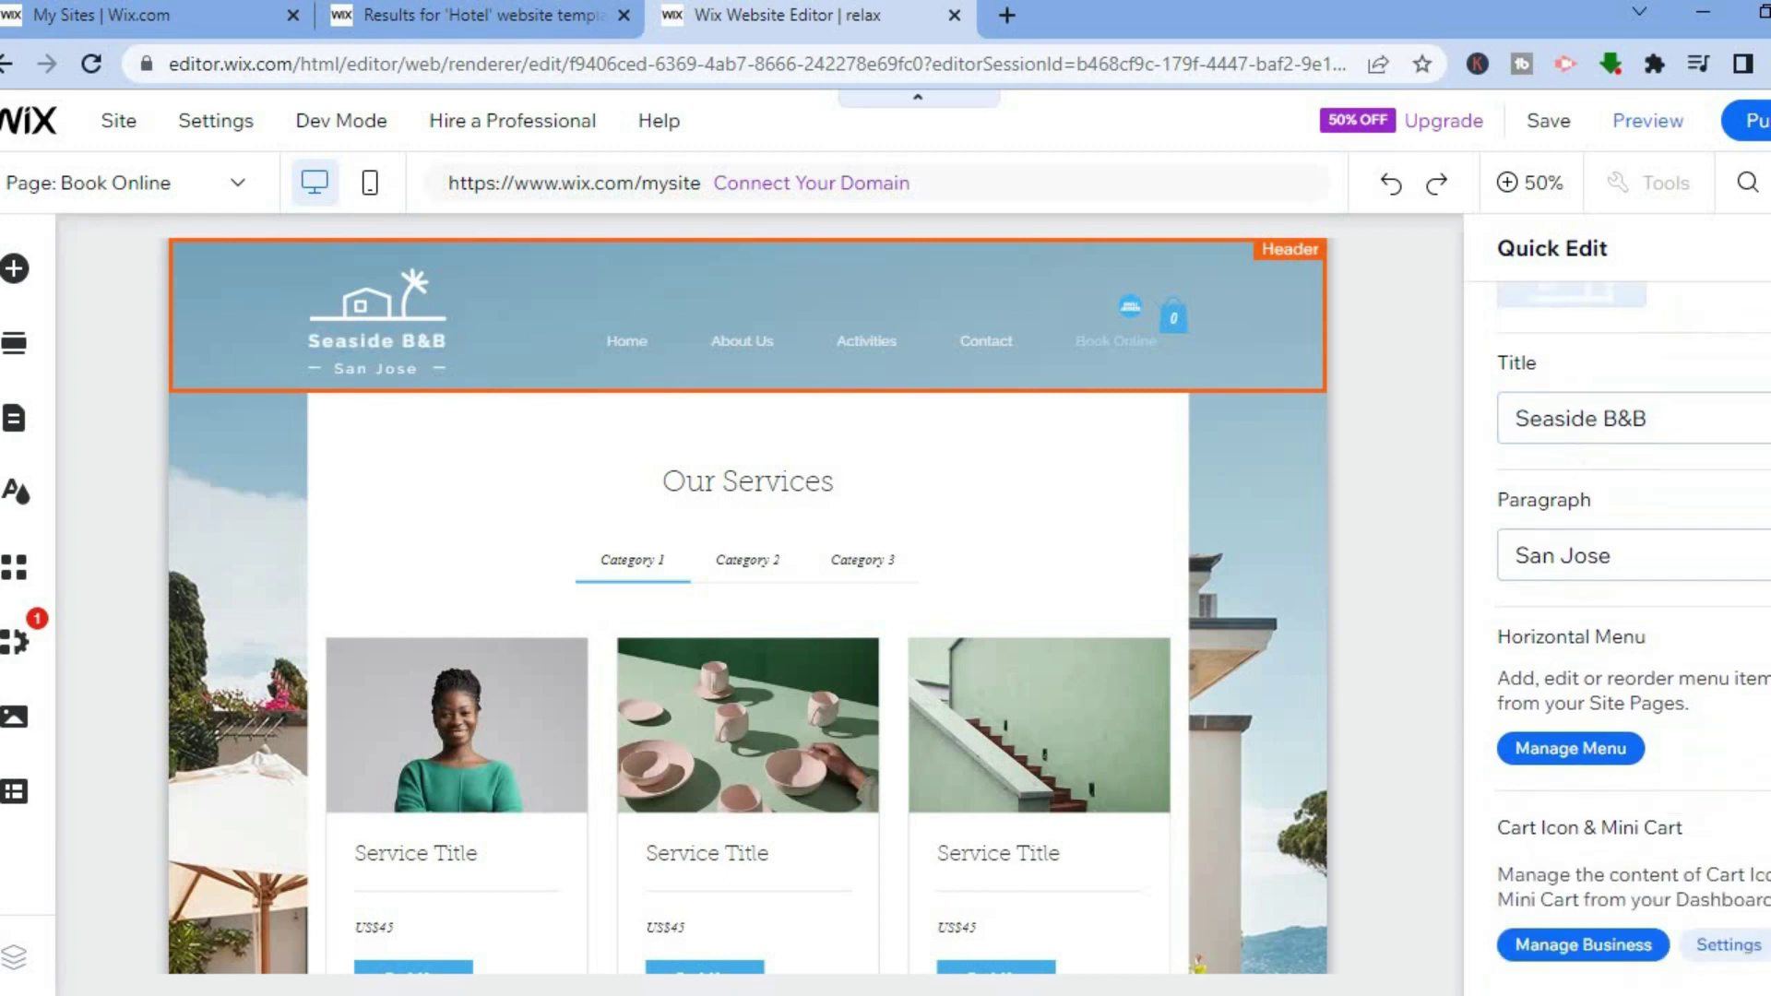
{"action": "scroll", "coordinate": [1633, 623], "scroll_direction": "up", "scroll_amount": 2}
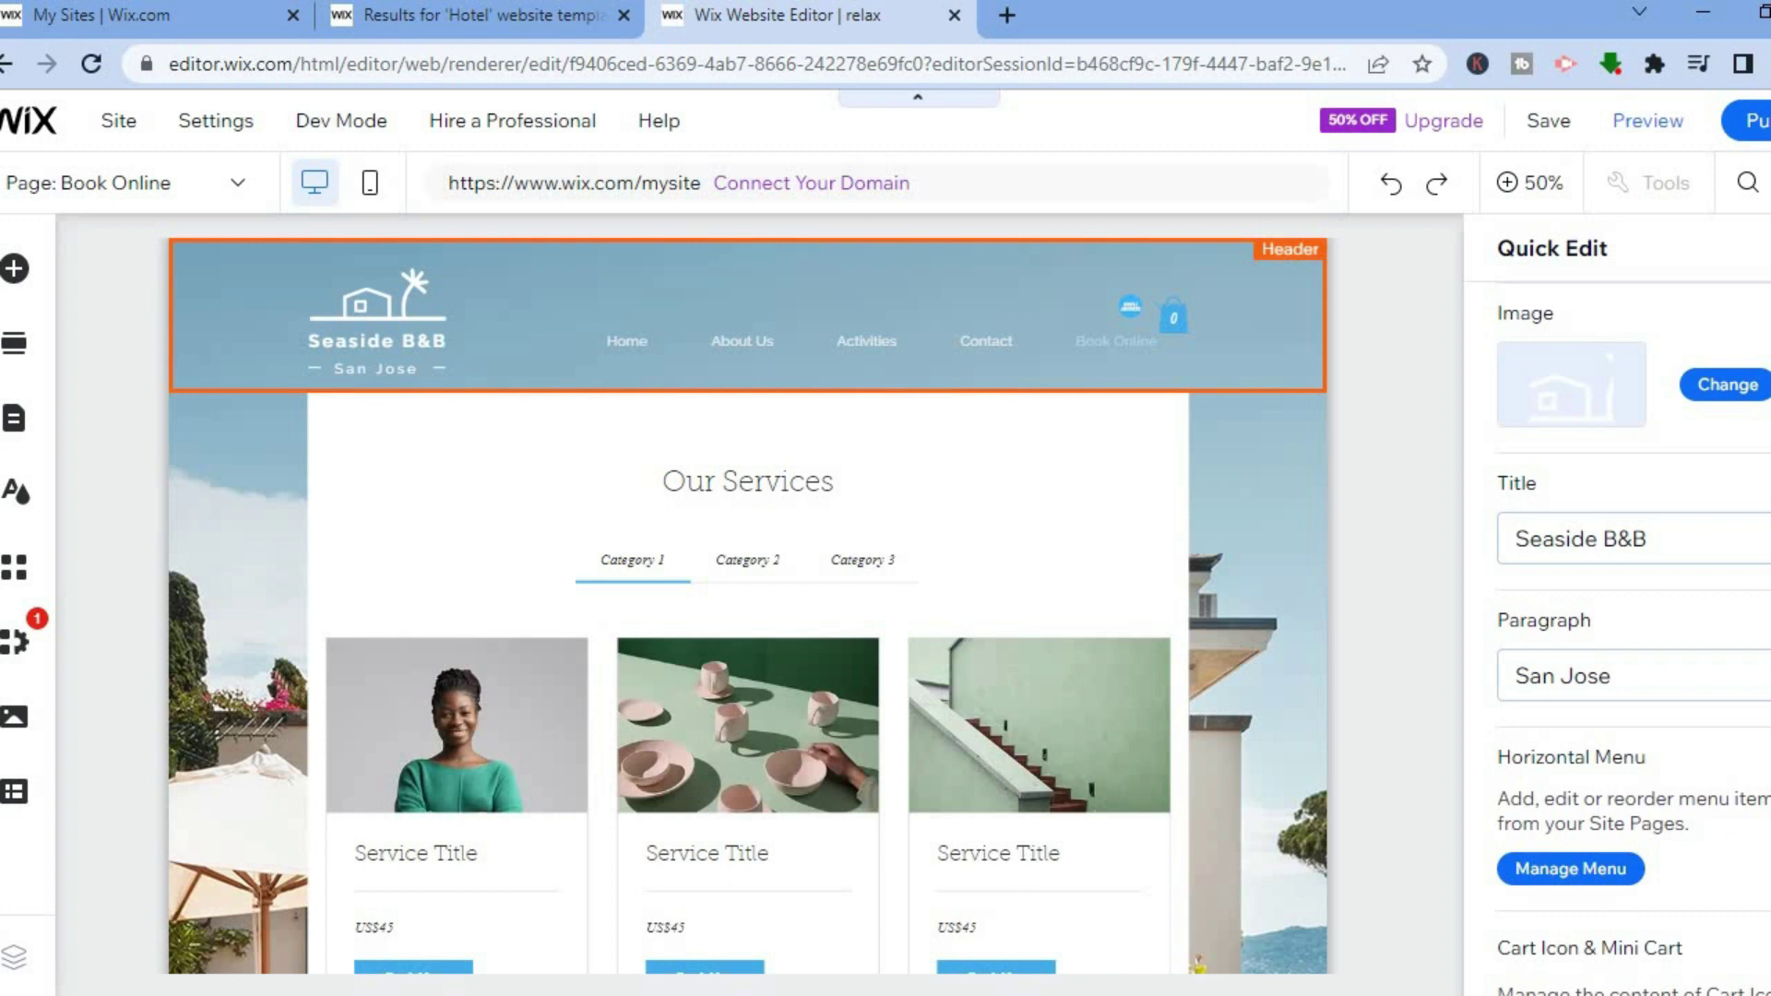
{"action": "left_click", "coordinate": [1387, 498]}
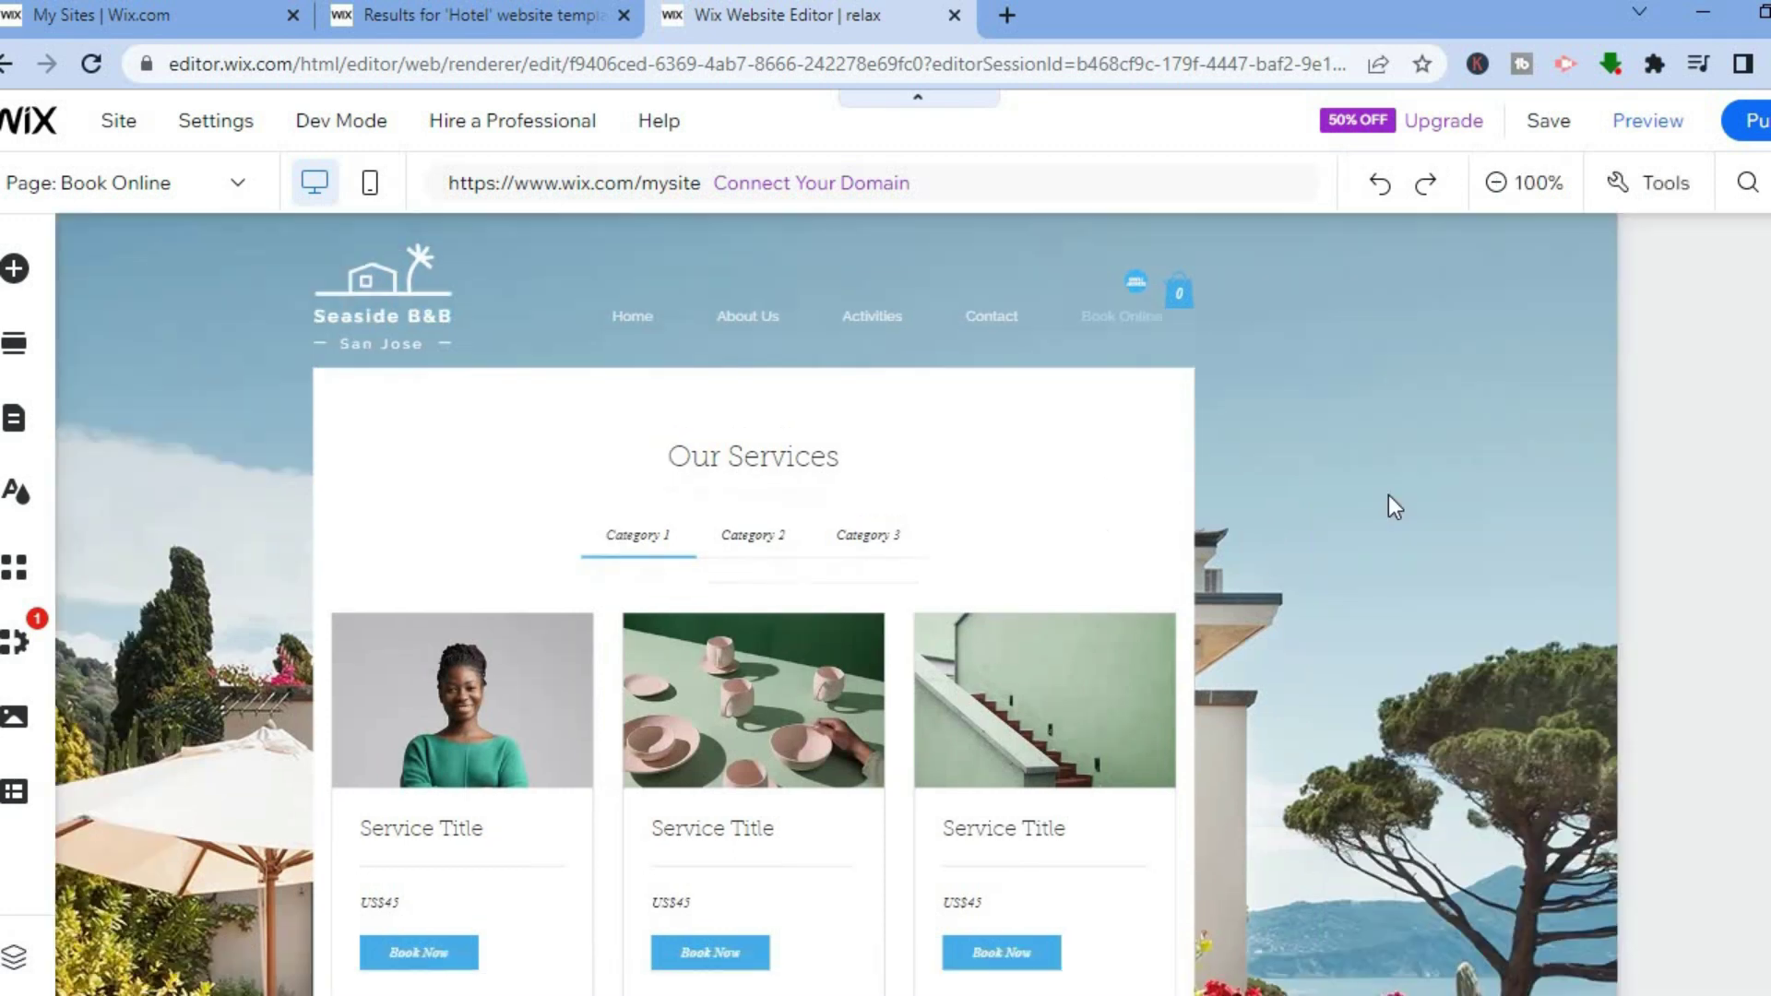
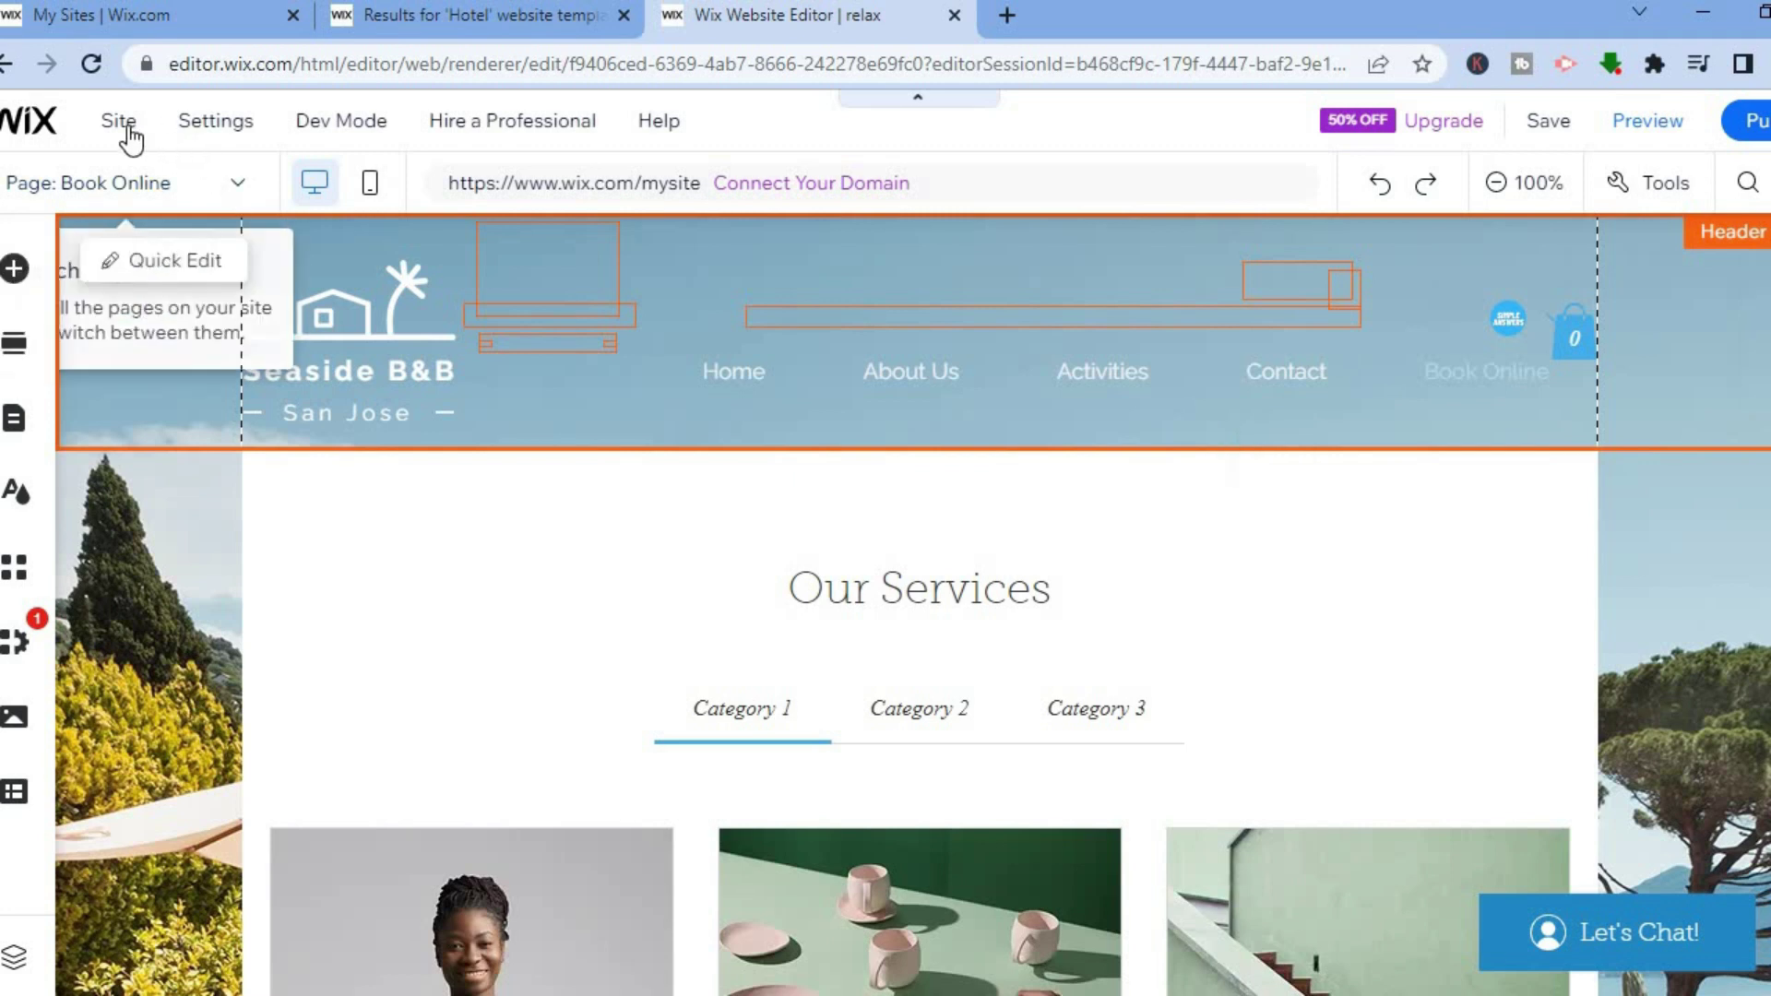
Open the relax site's dashboard from the editor.
{"action": "mouse_move", "coordinate": [129, 138]}
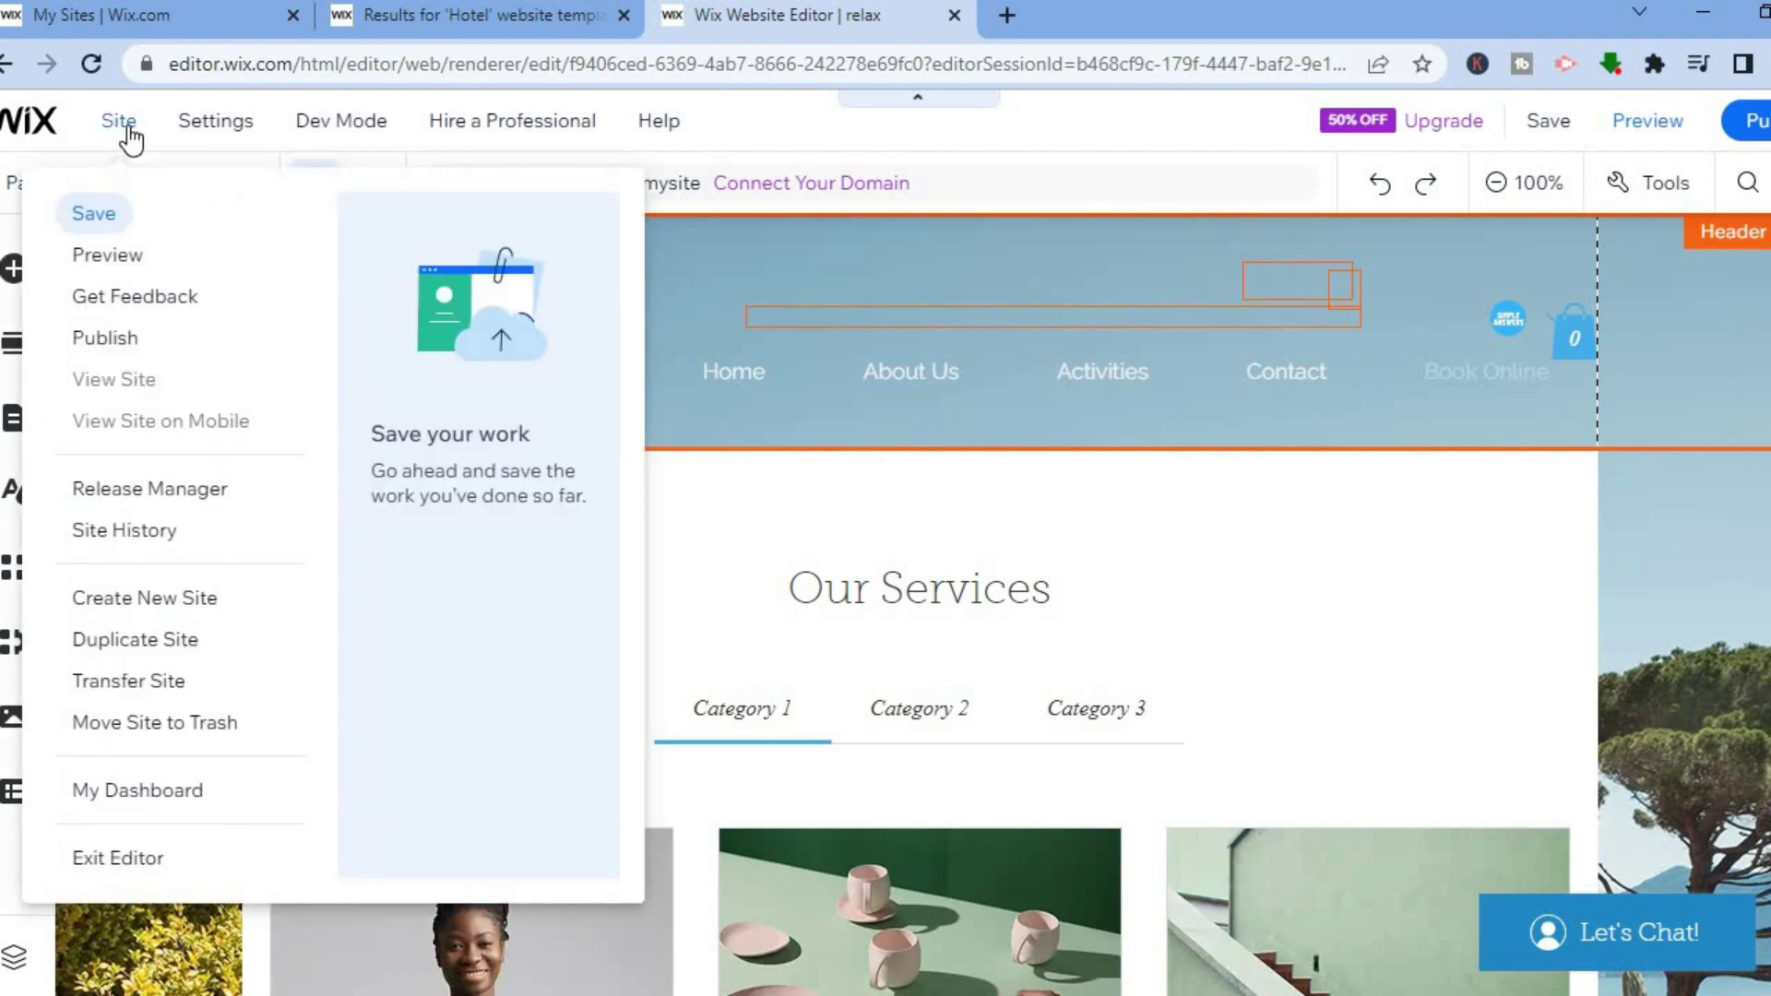
{"action": "mouse_move", "coordinate": [191, 138]}
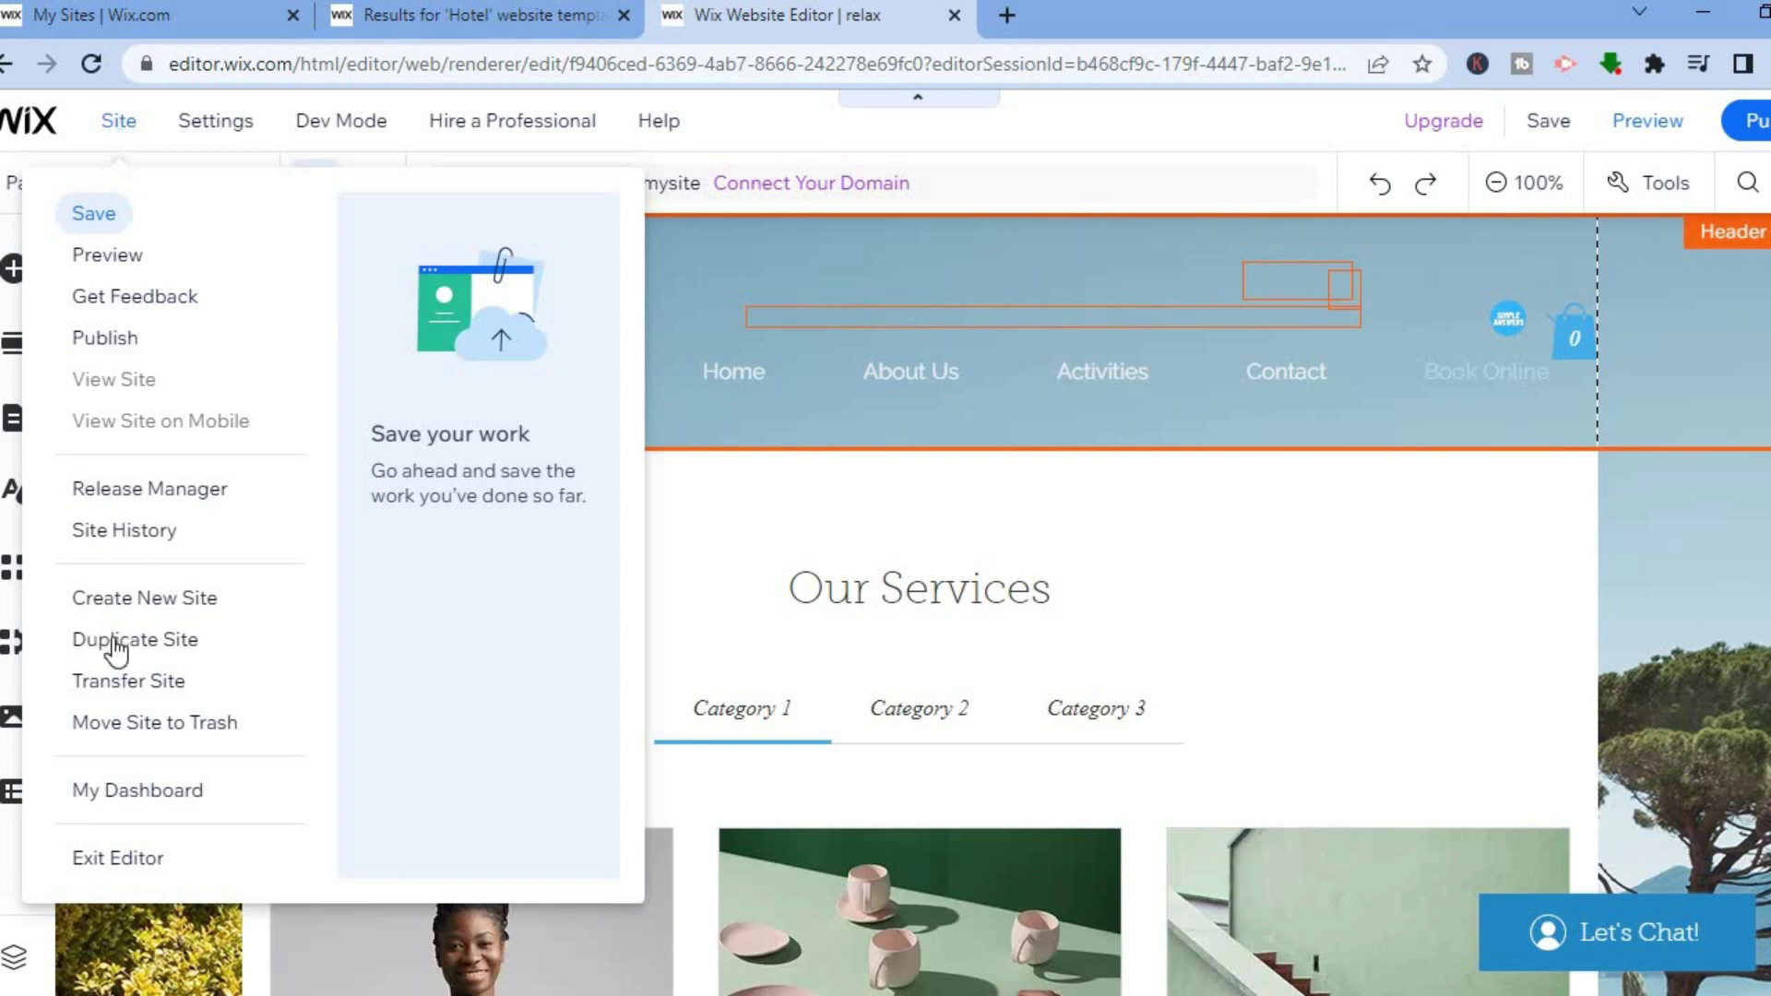
{"action": "left_click", "coordinate": [147, 790]}
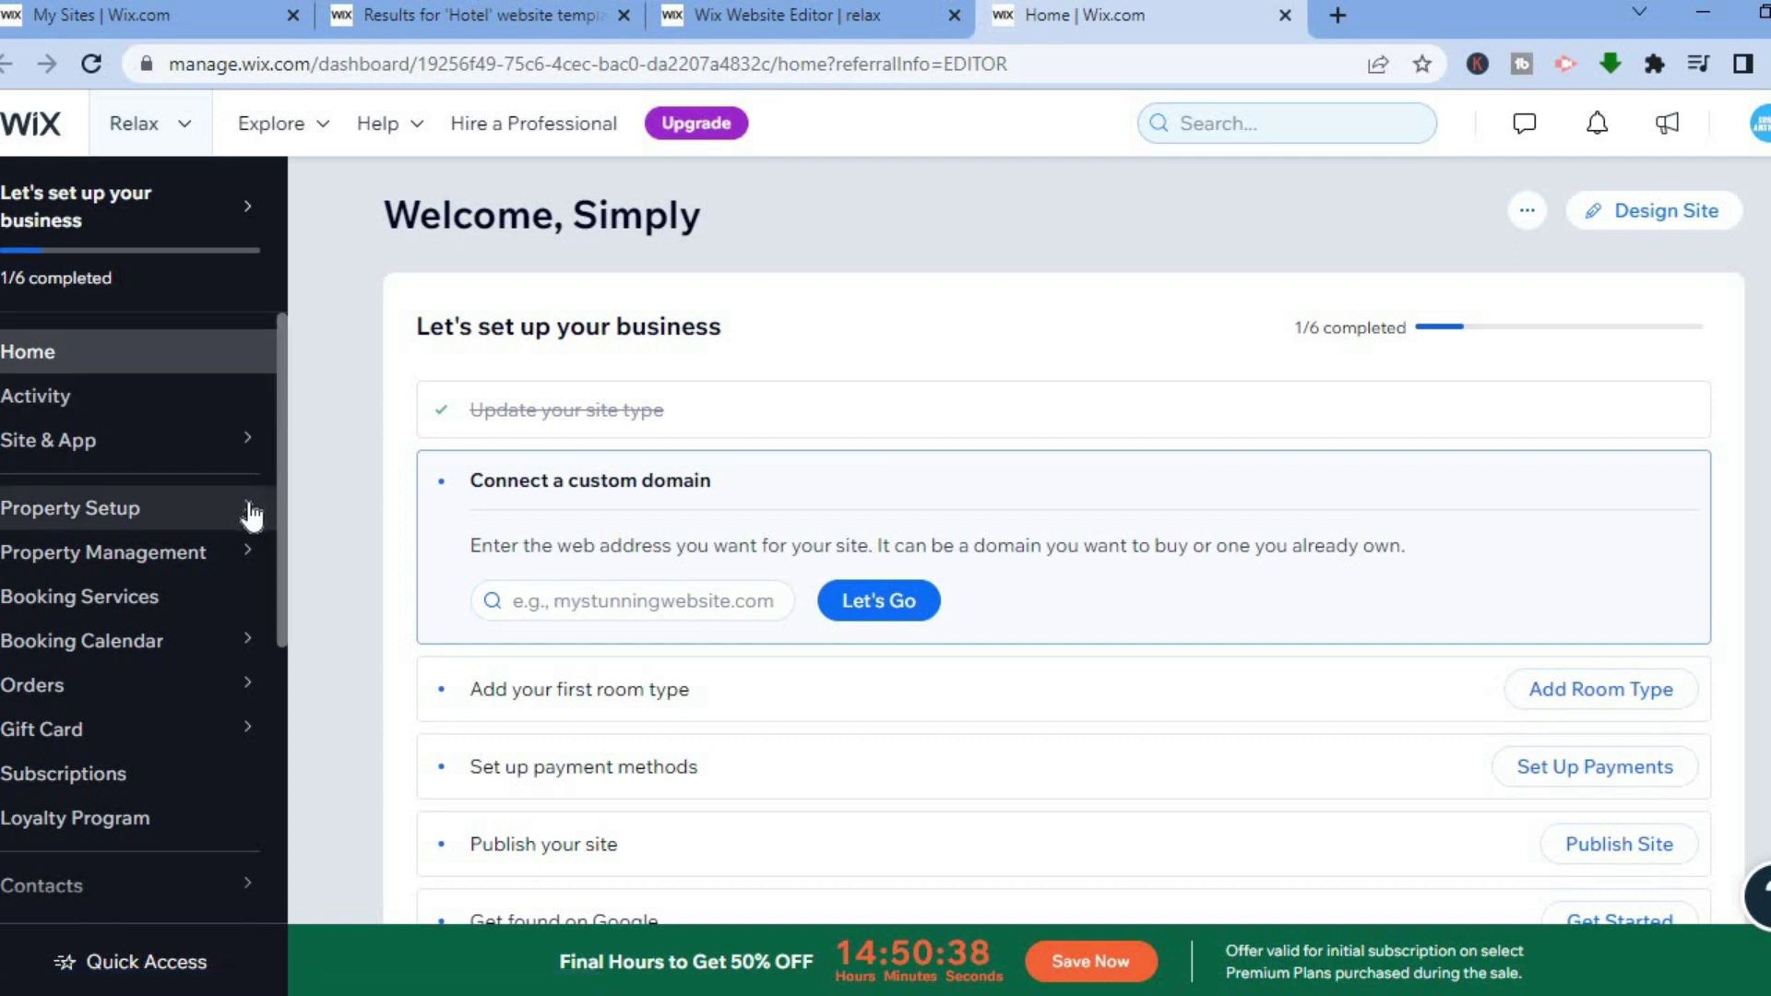
Examine the dashboard's sections for property management, booking calendar, orders, gift cards, subscriptions and loyalty.
{"action": "mouse_move", "coordinate": [251, 516]}
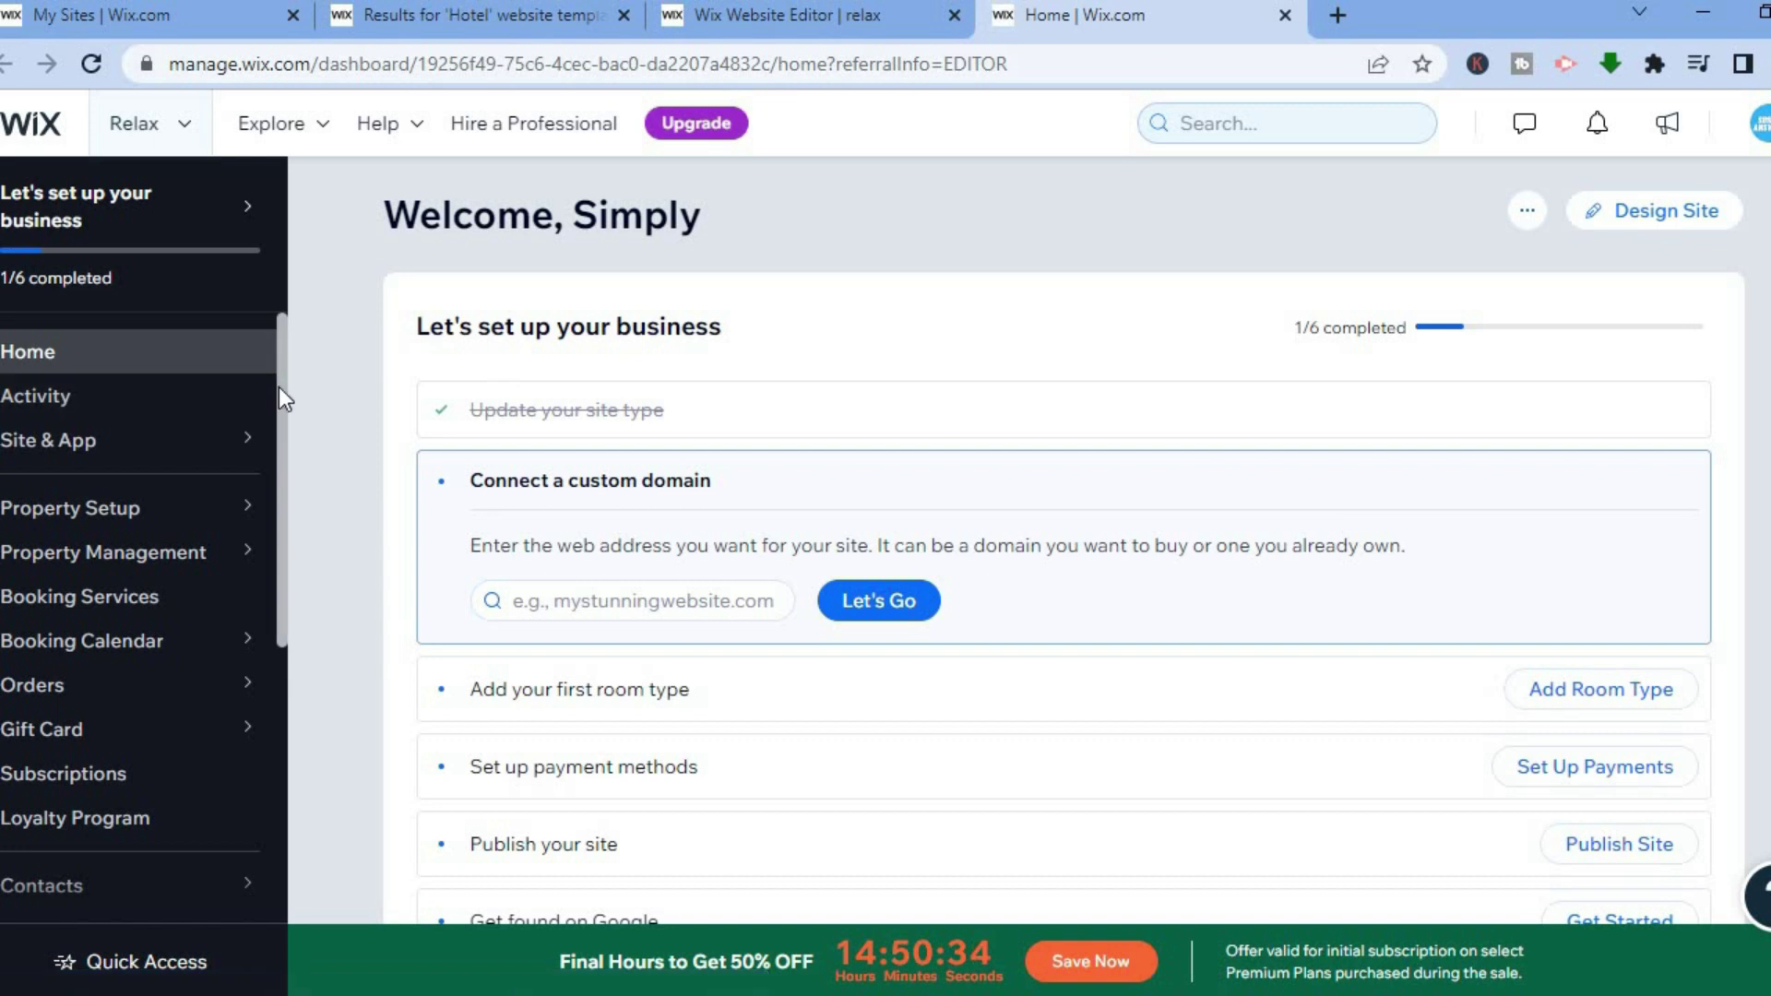
{"action": "left_click_drag", "start_coordinate": [278, 413], "coordinate": [206, 459]}
{"action": "mouse_move", "coordinate": [205, 463]}
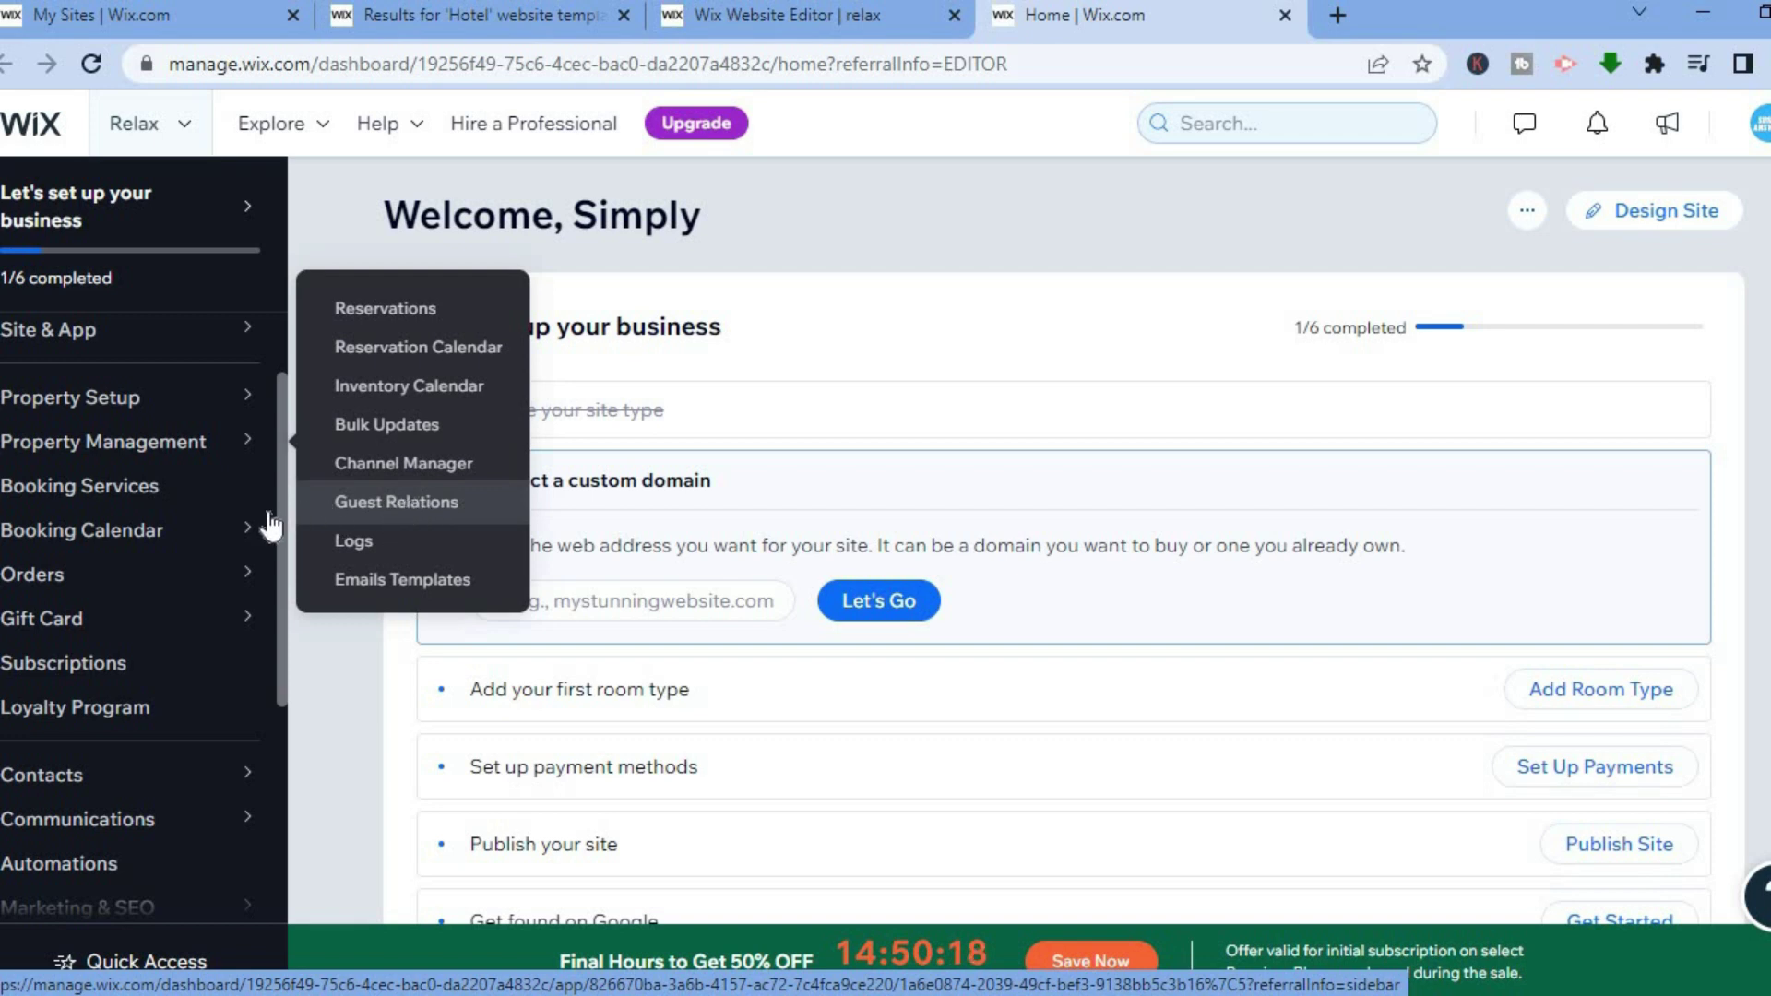
{"action": "mouse_move", "coordinate": [270, 528]}
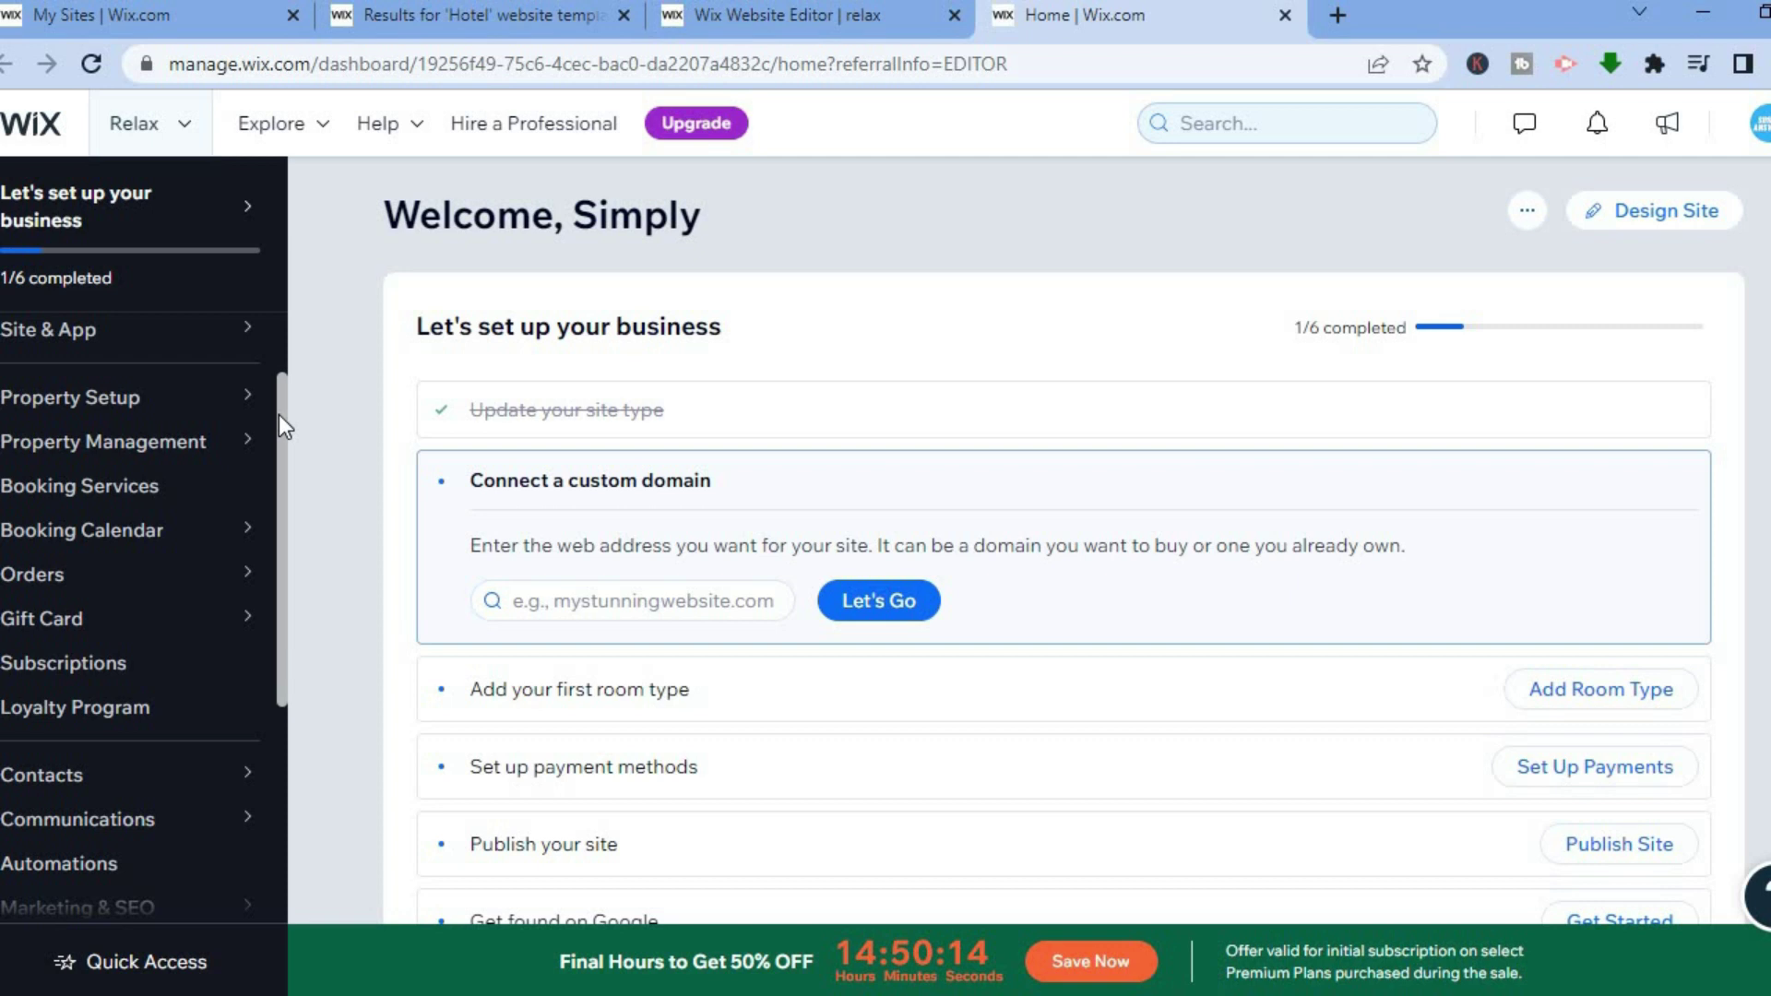
{"action": "left_click_drag", "start_coordinate": [278, 415], "coordinate": [274, 489]}
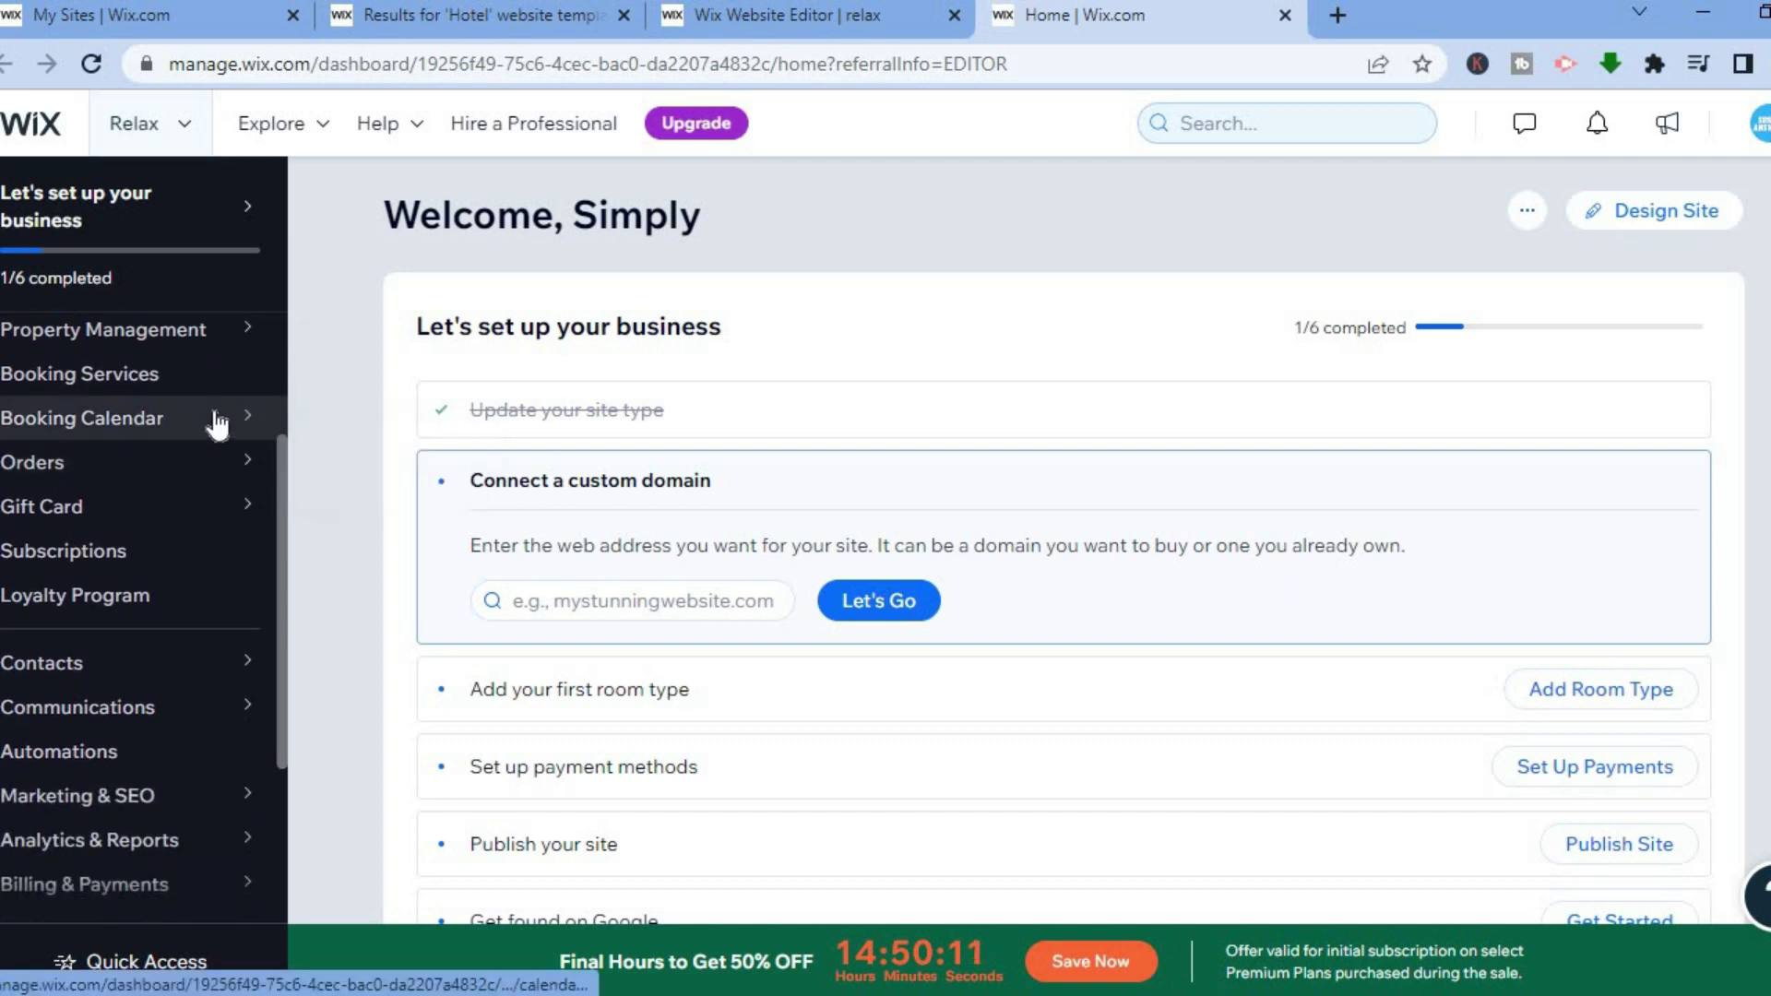
{"action": "mouse_move", "coordinate": [217, 423]}
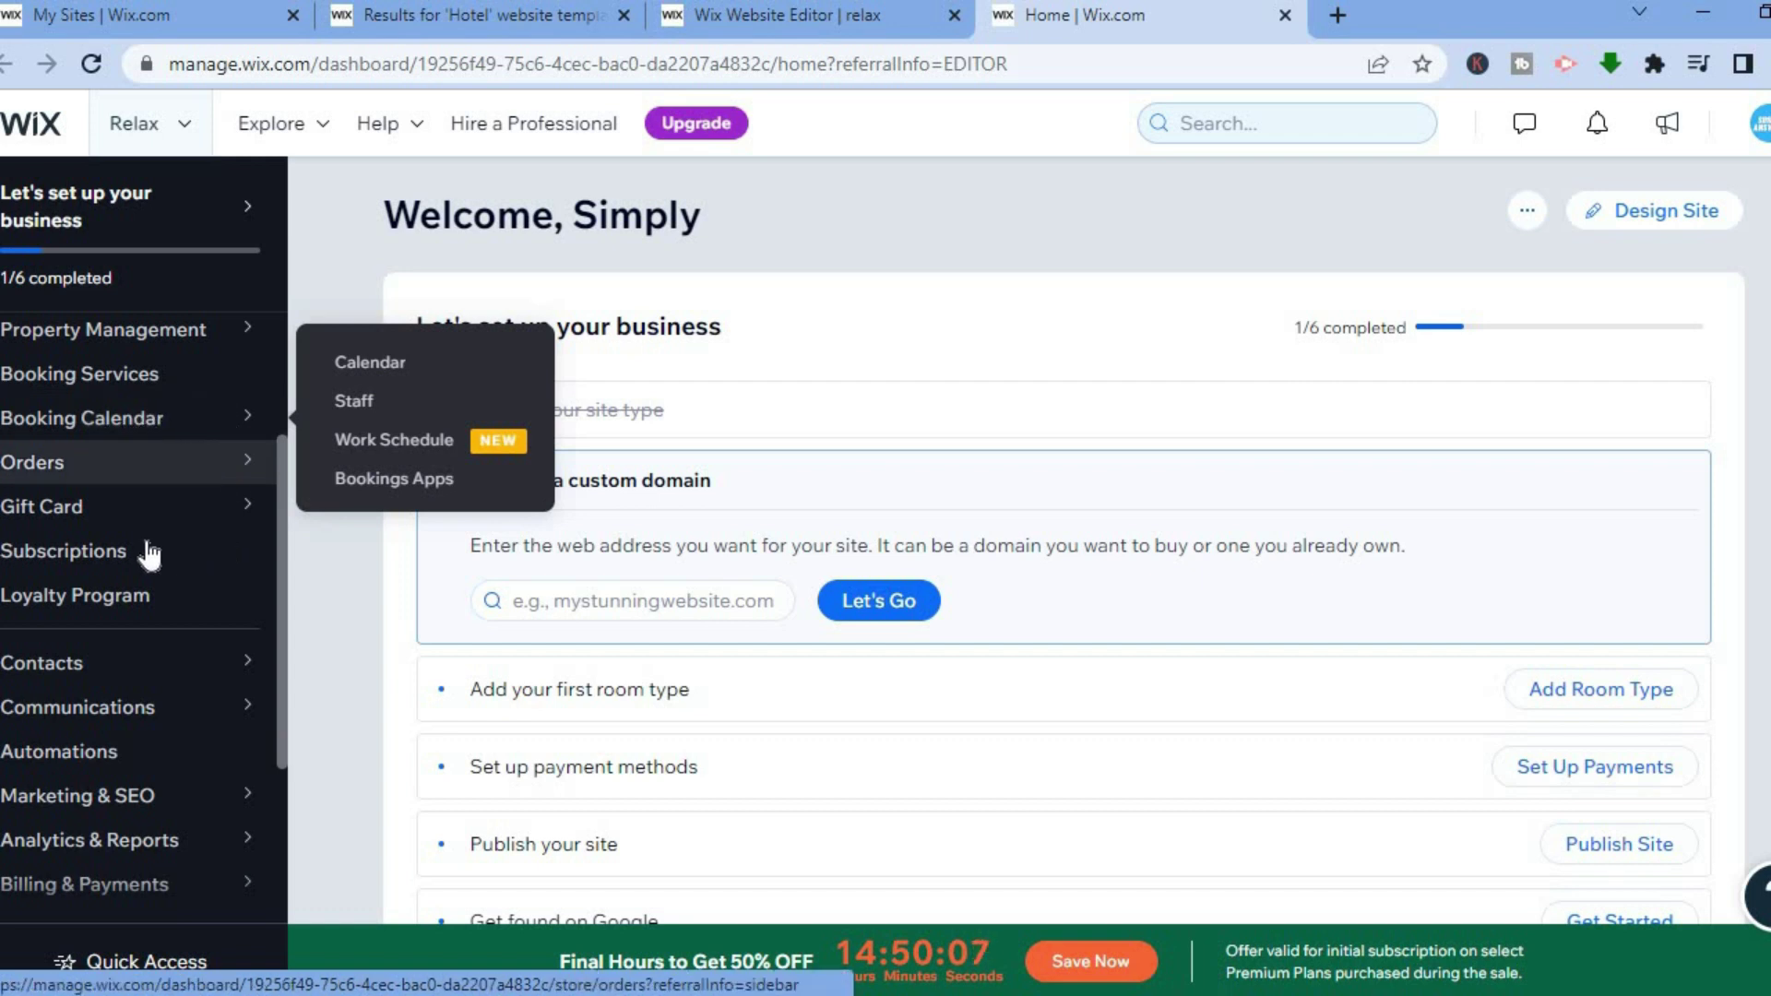
{"action": "mouse_move", "coordinate": [155, 507]}
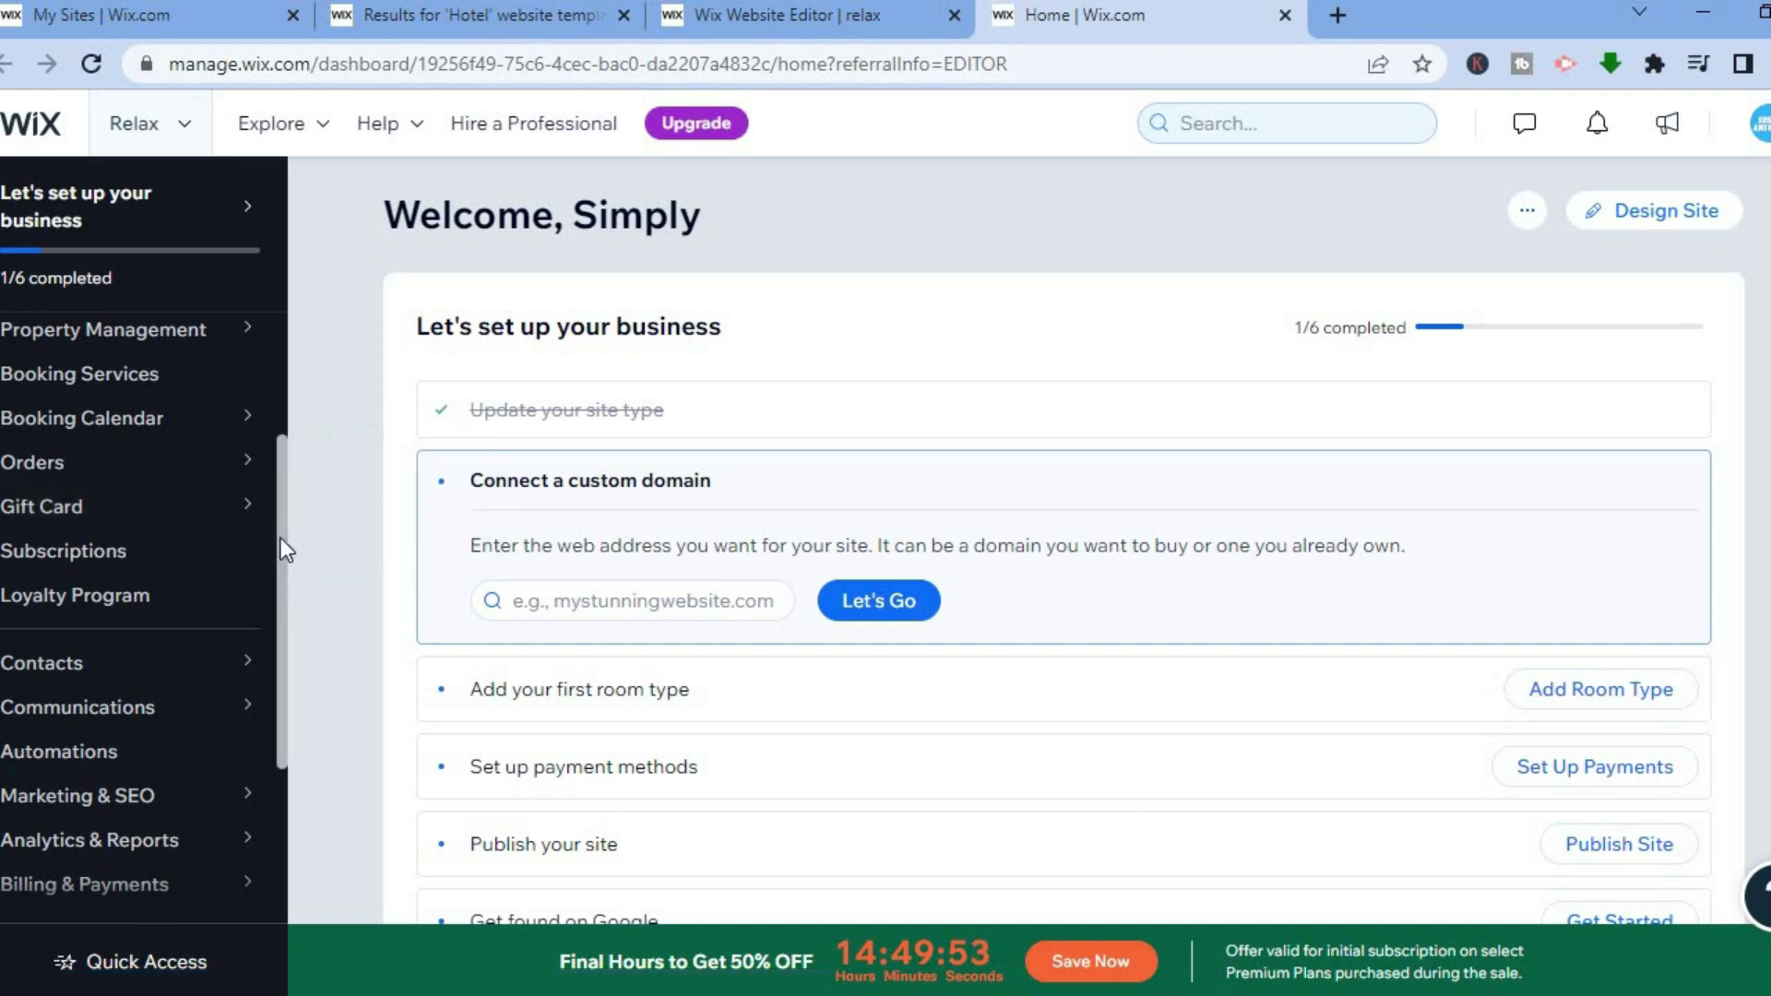
{"action": "left_click_drag", "start_coordinate": [280, 549], "coordinate": [274, 635]}
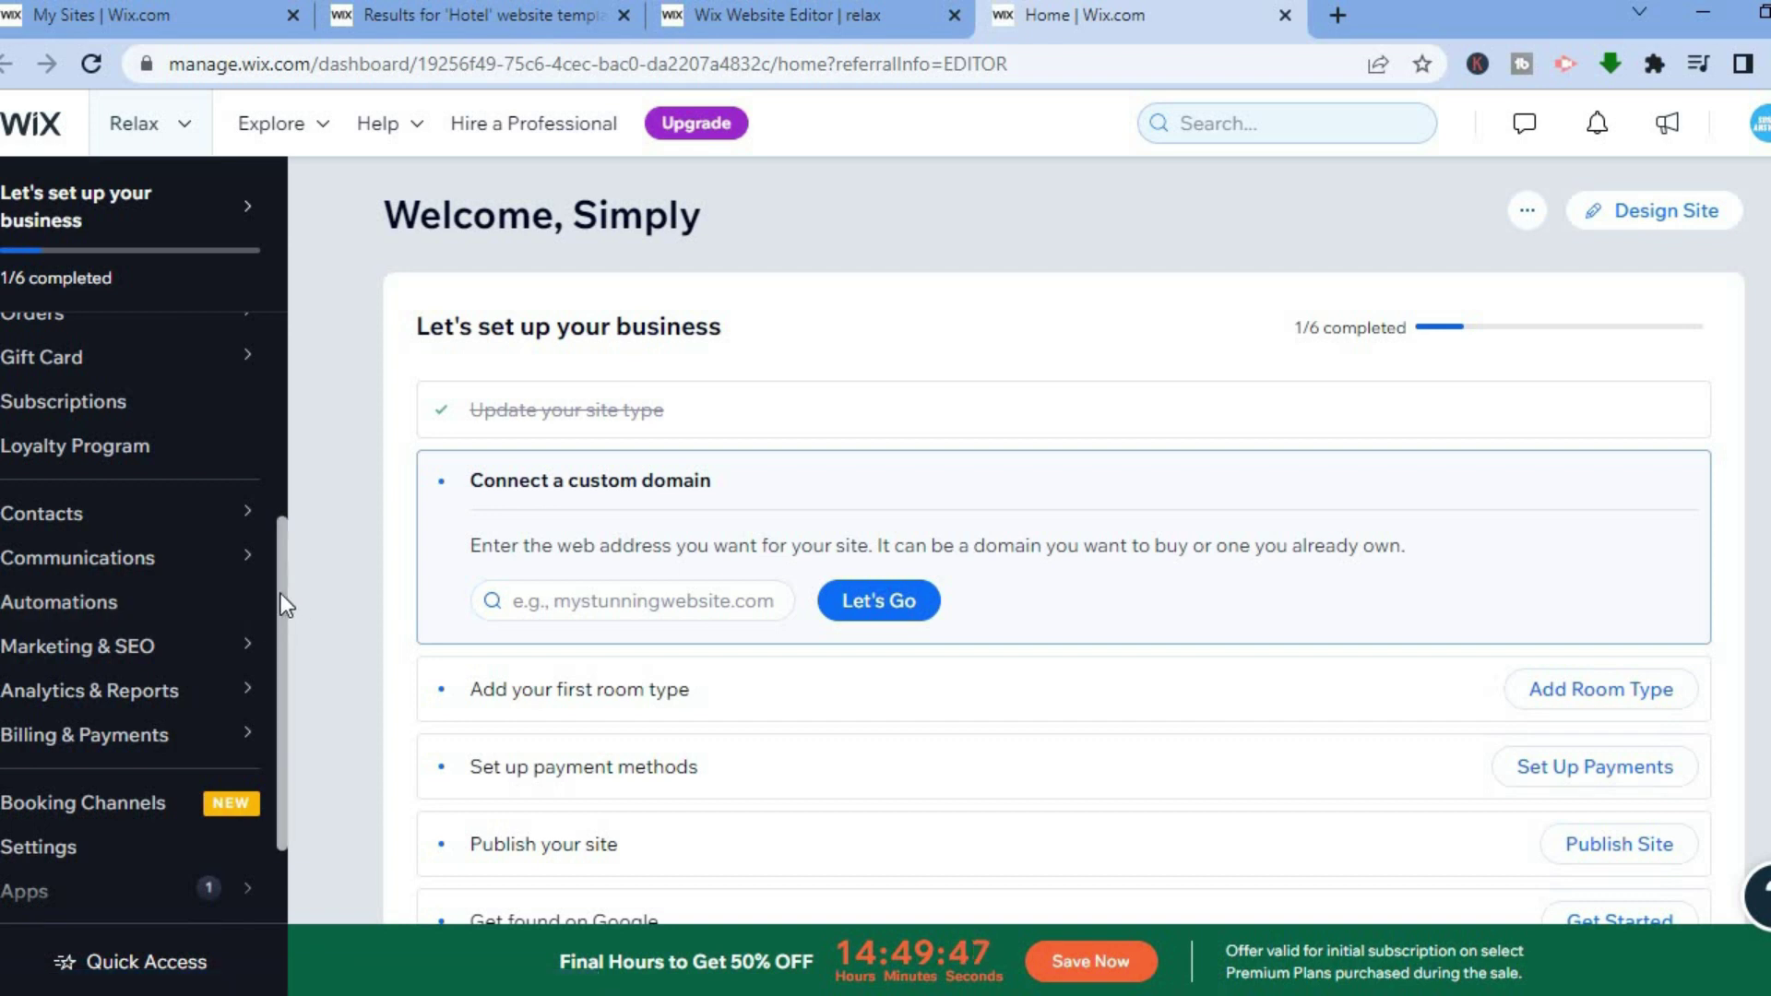
Open the Payments page of the Billing & Payments section in the dashboard.
{"action": "left_click_drag", "start_coordinate": [280, 595], "coordinate": [281, 683]}
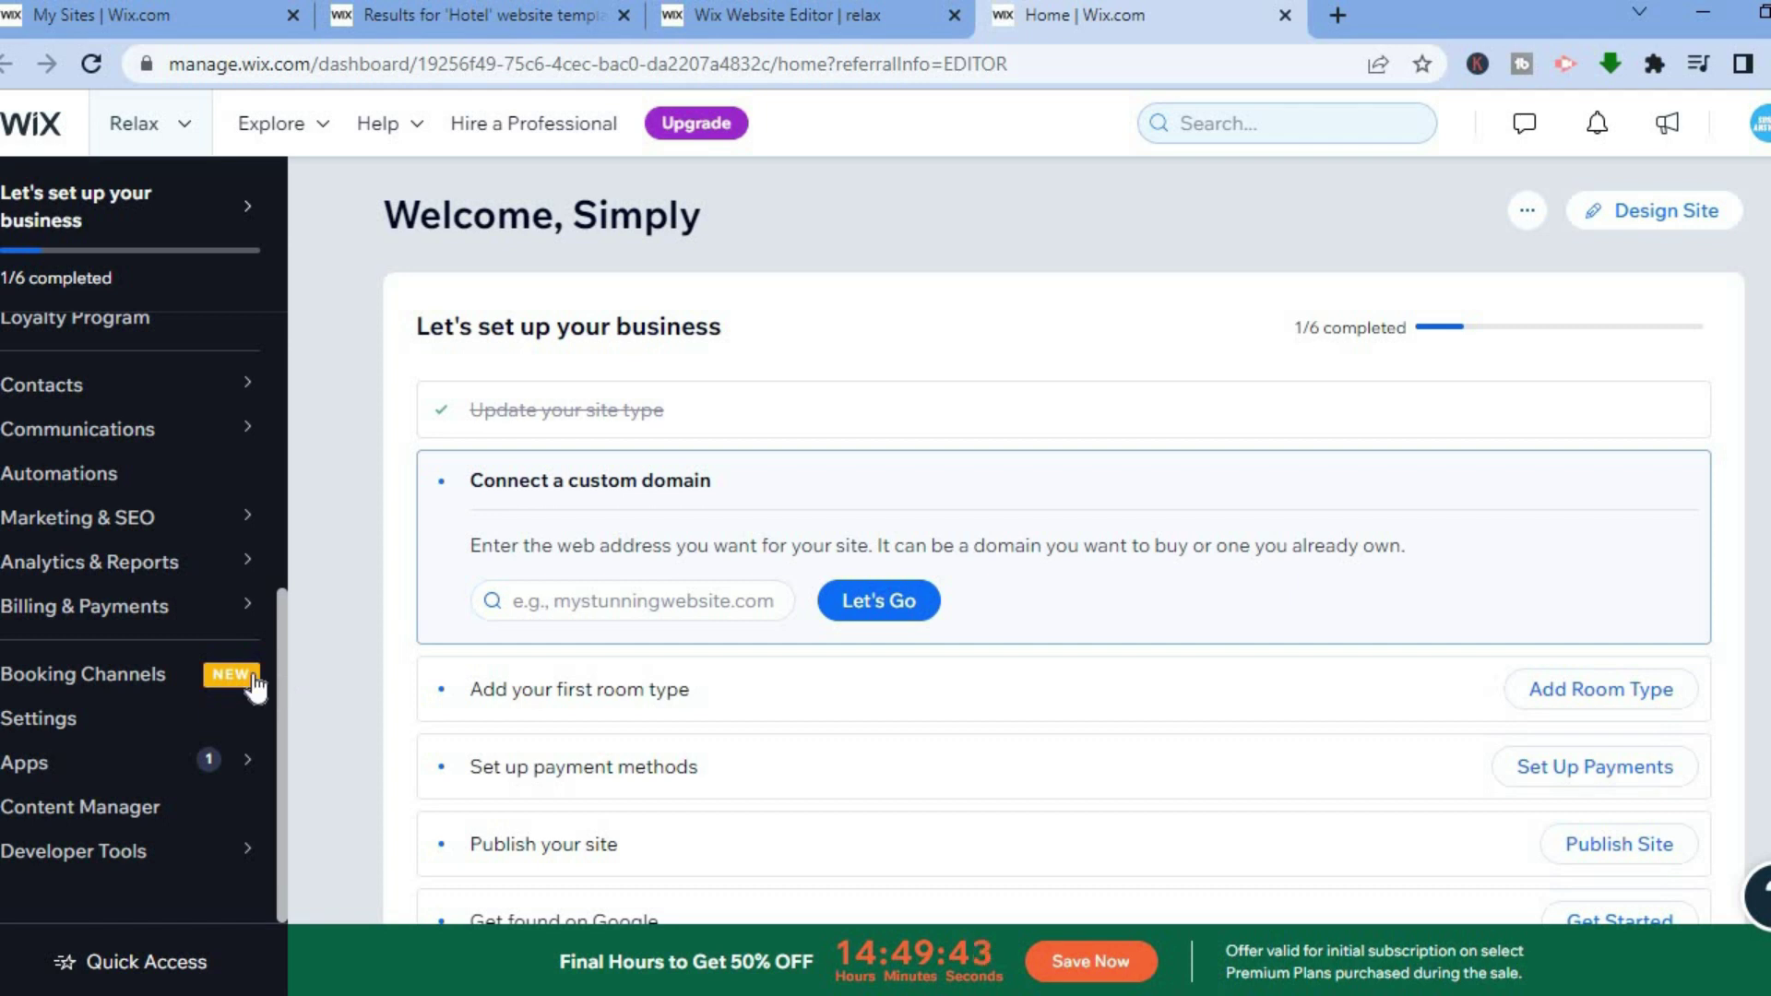
{"action": "mouse_move", "coordinate": [140, 627]}
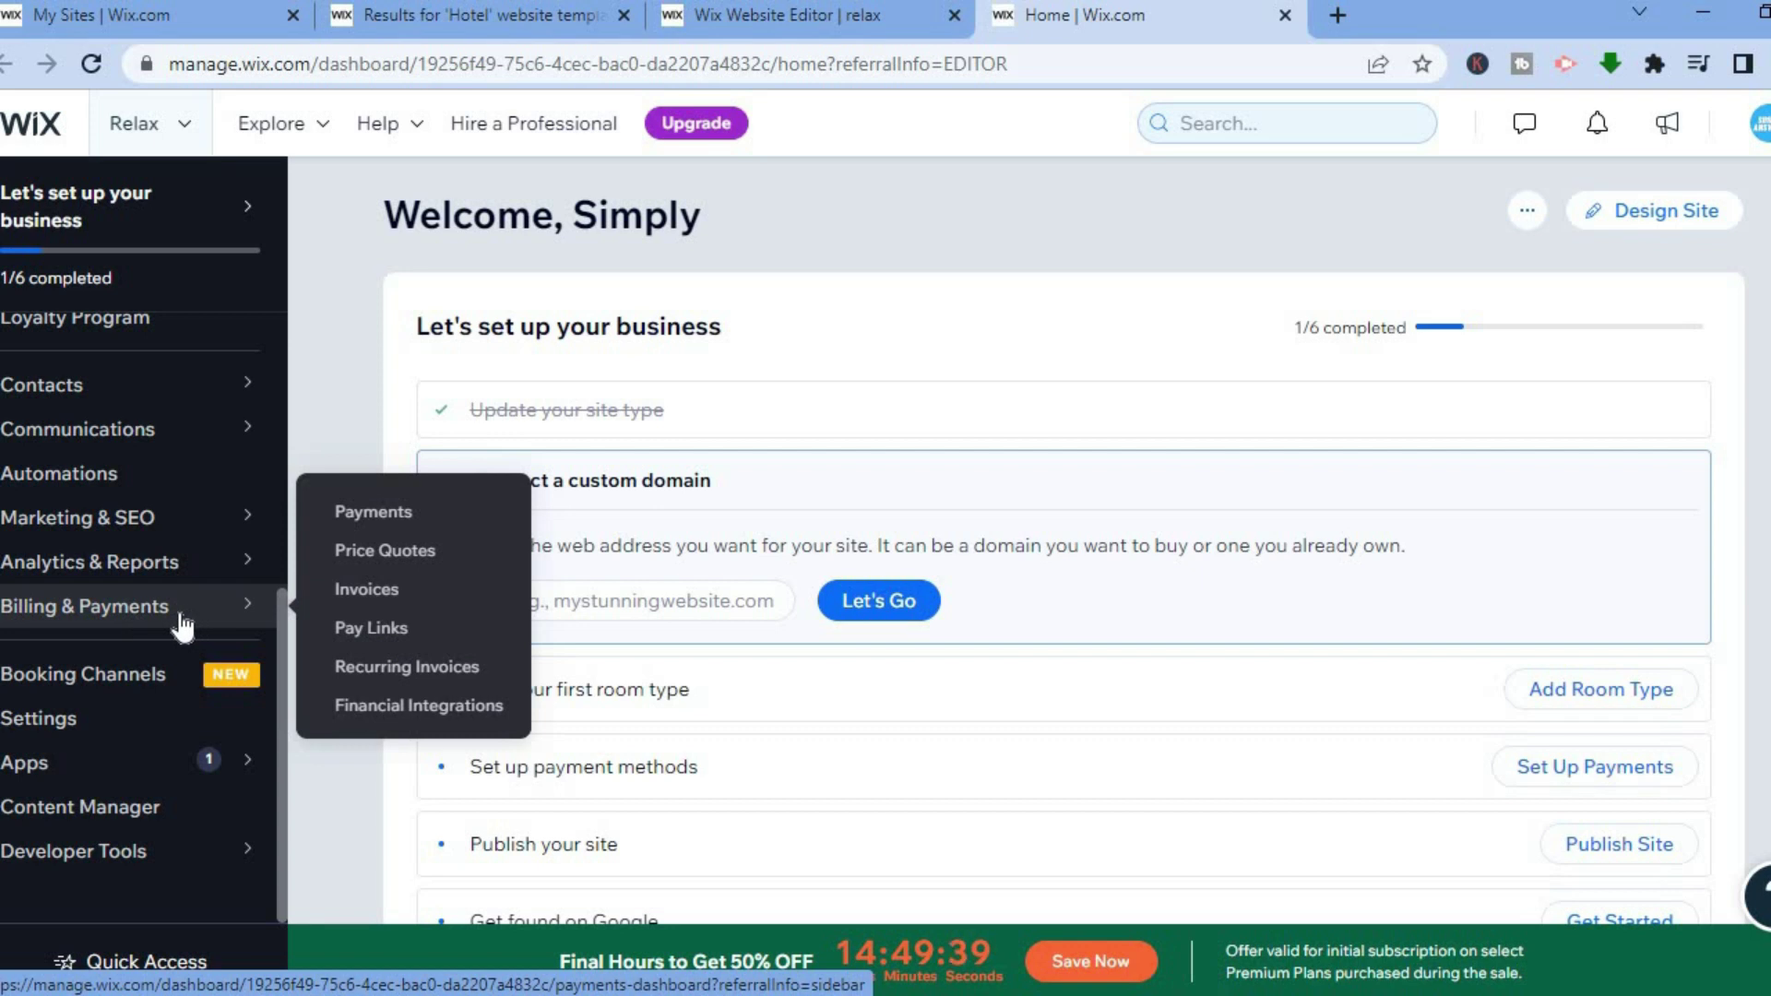
{"action": "left_click", "coordinate": [398, 519]}
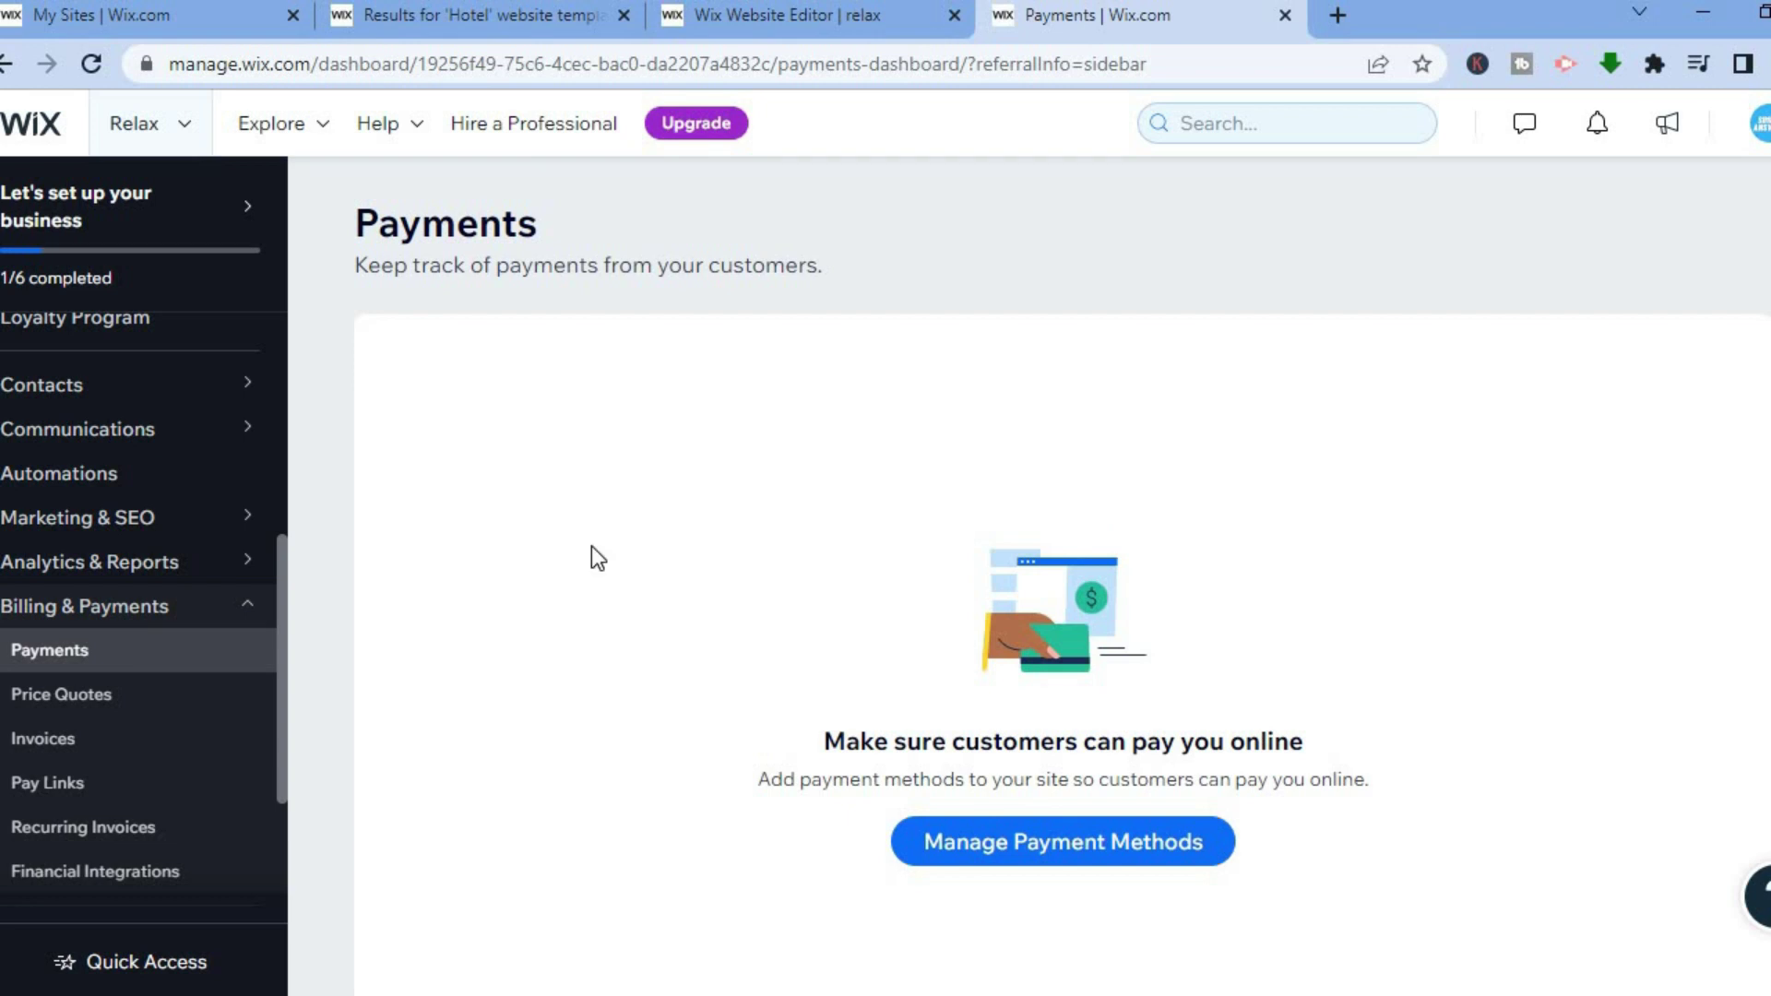
Open the payment methods management page, dismiss the business location prompt and review the payment methods offered.
{"action": "left_click", "coordinate": [1090, 837]}
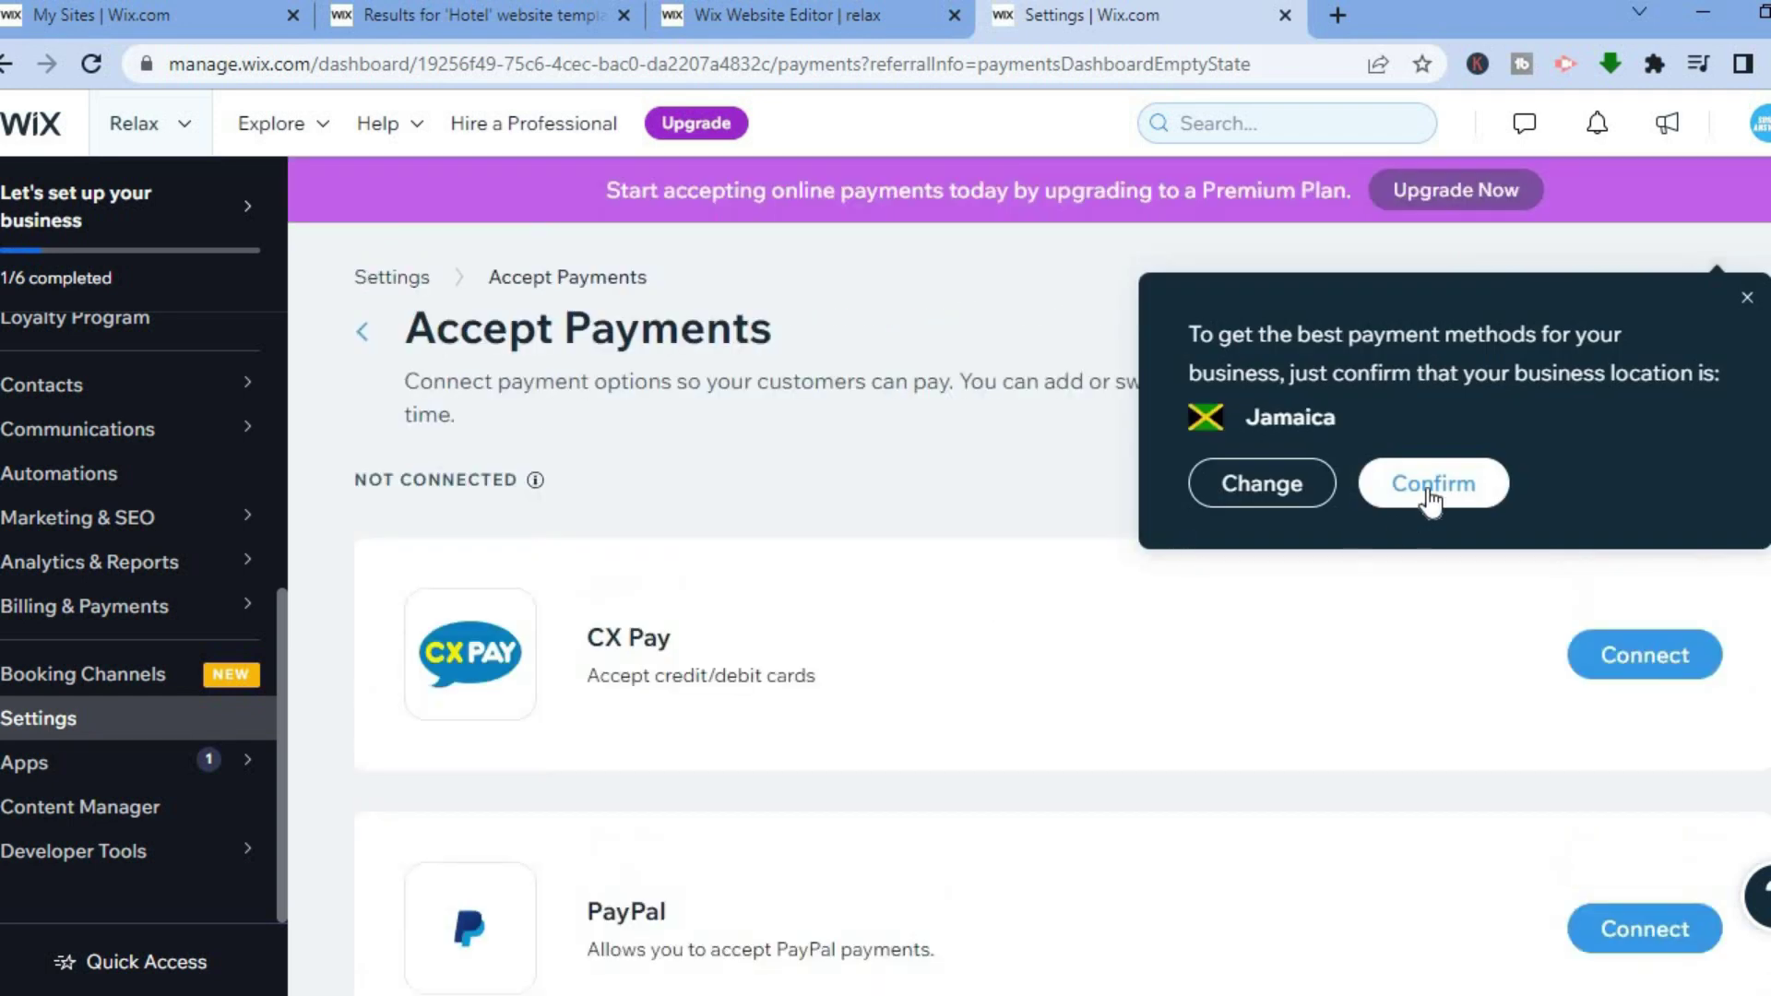
{"action": "left_click", "coordinate": [1746, 297]}
{"action": "scroll", "coordinate": [1062, 615], "scroll_direction": "down", "scroll_amount": 3}
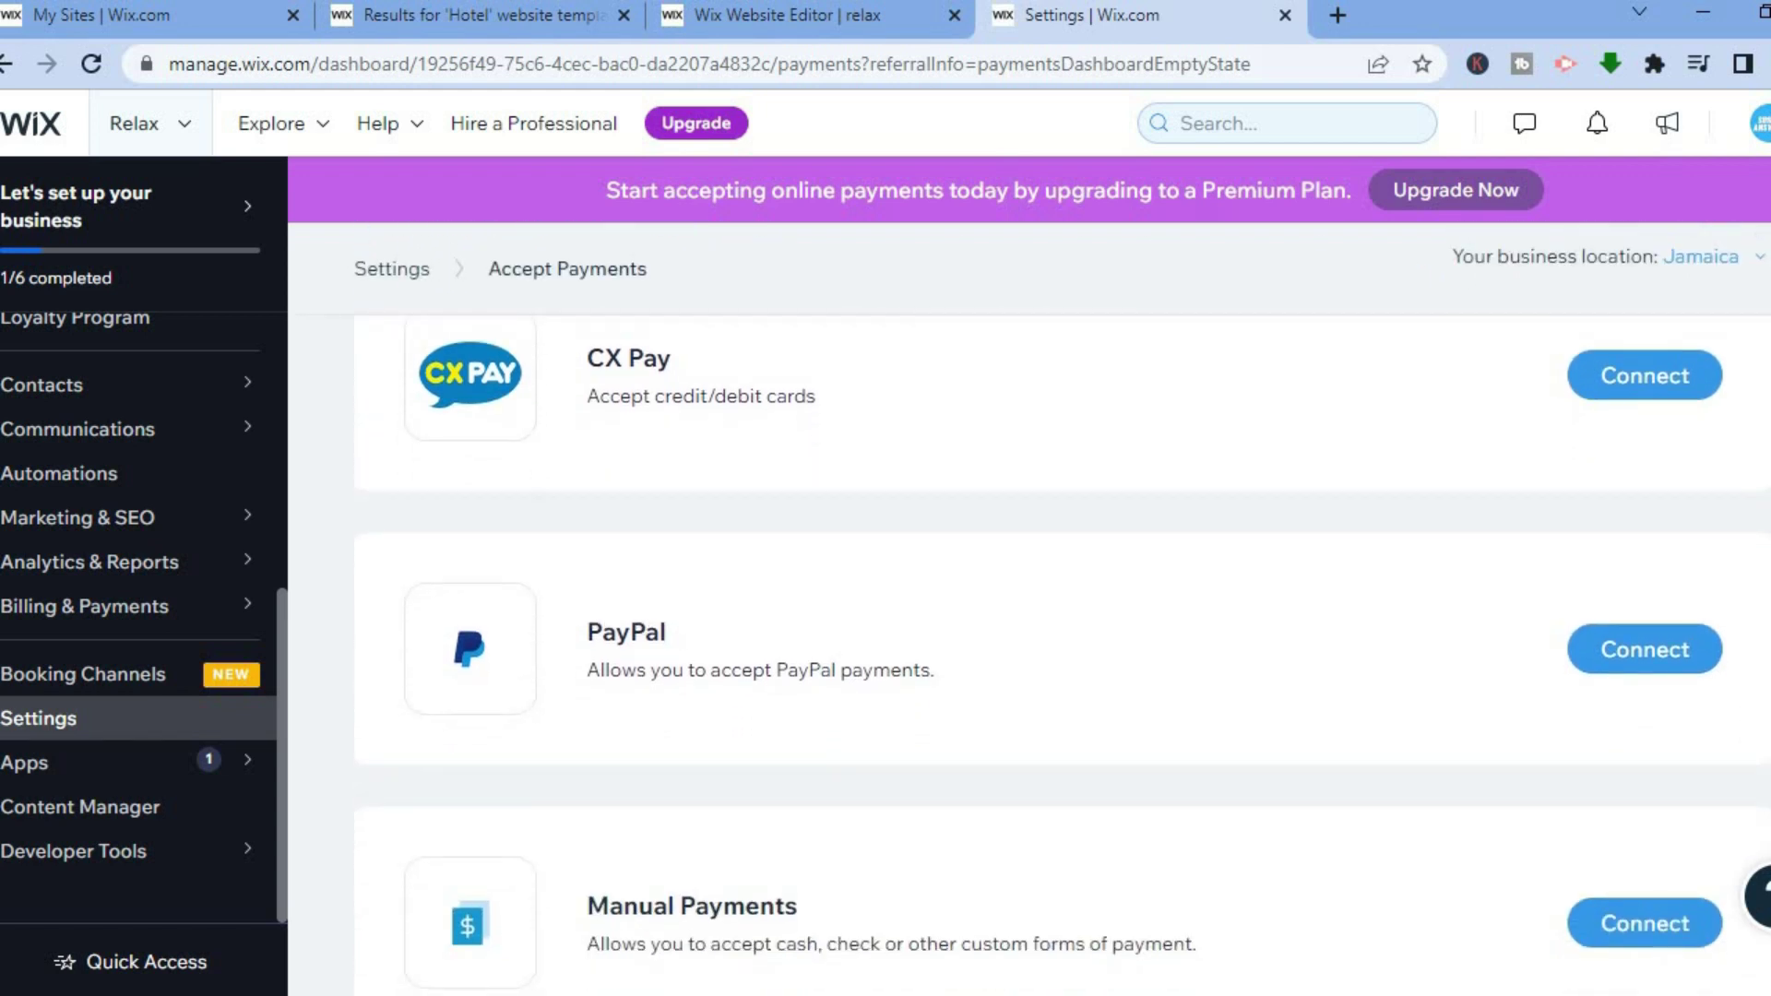
{"action": "scroll", "coordinate": [1063, 655], "scroll_direction": "up", "scroll_amount": 1}
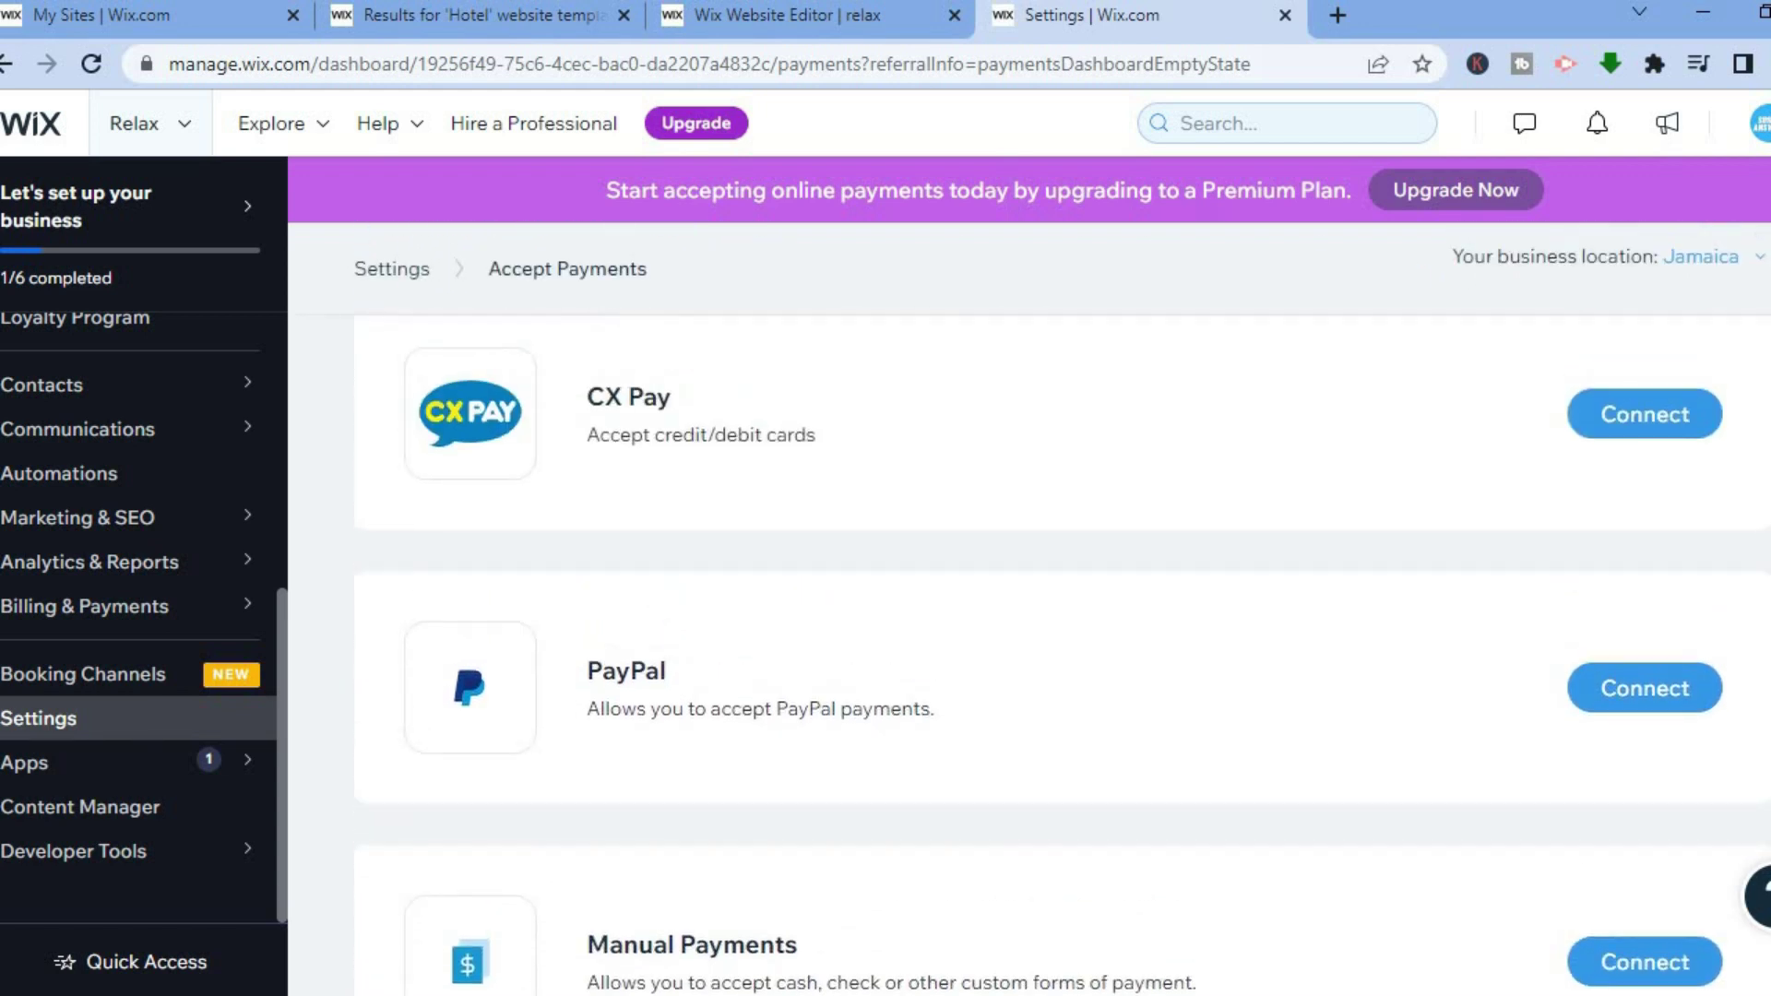
{"action": "scroll", "coordinate": [1063, 655], "scroll_direction": "down", "scroll_amount": 3}
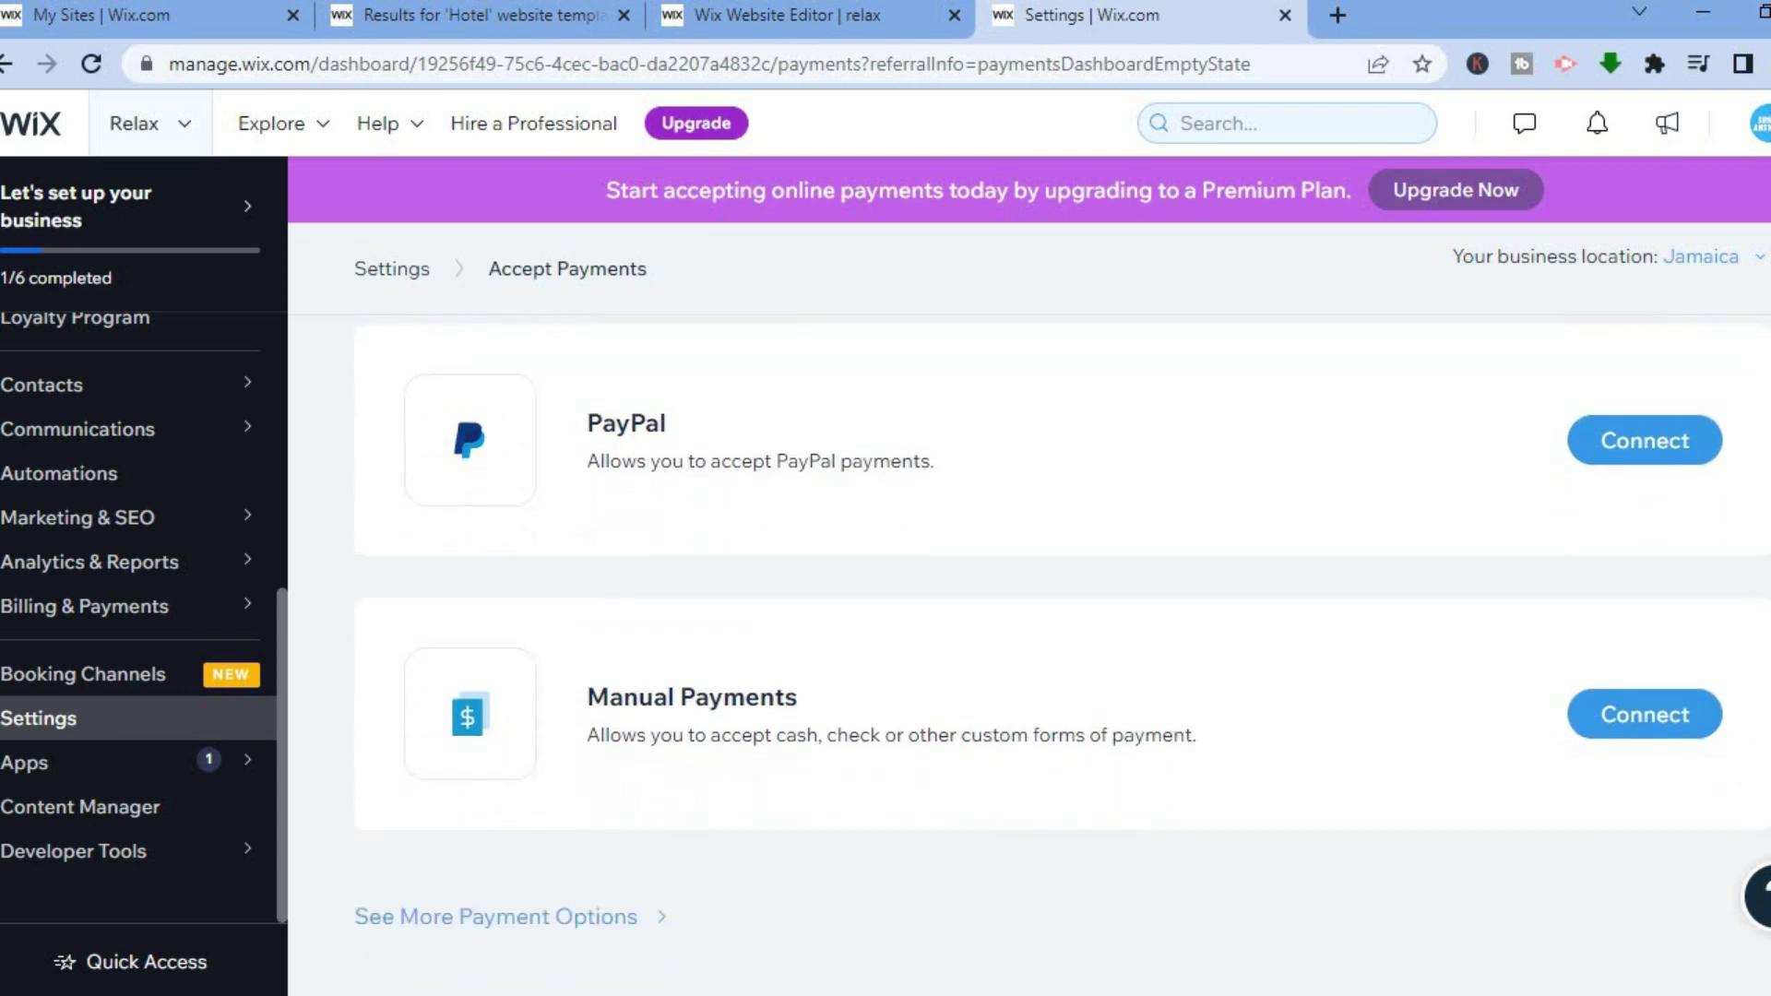
Review the providers under More Payment Options and return to the Accept Payments page to look over its methods.
{"action": "left_click", "coordinate": [493, 923]}
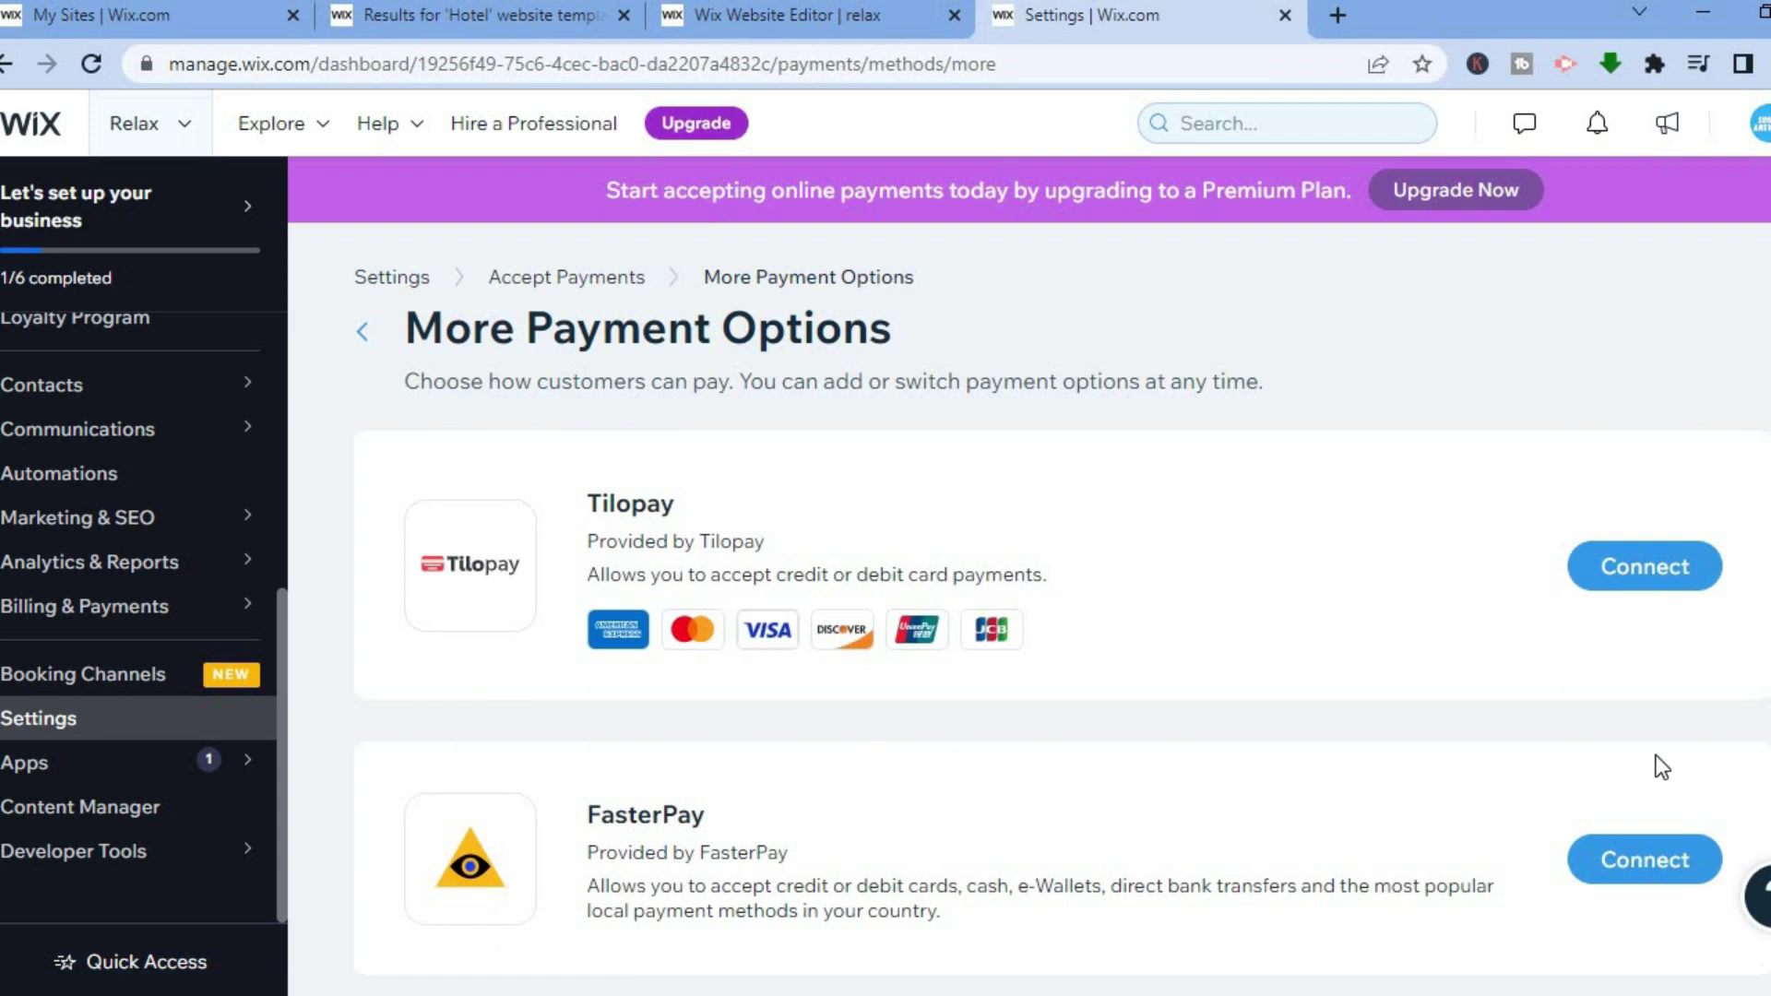
{"action": "scroll", "coordinate": [1060, 608], "scroll_direction": "down", "scroll_amount": 3}
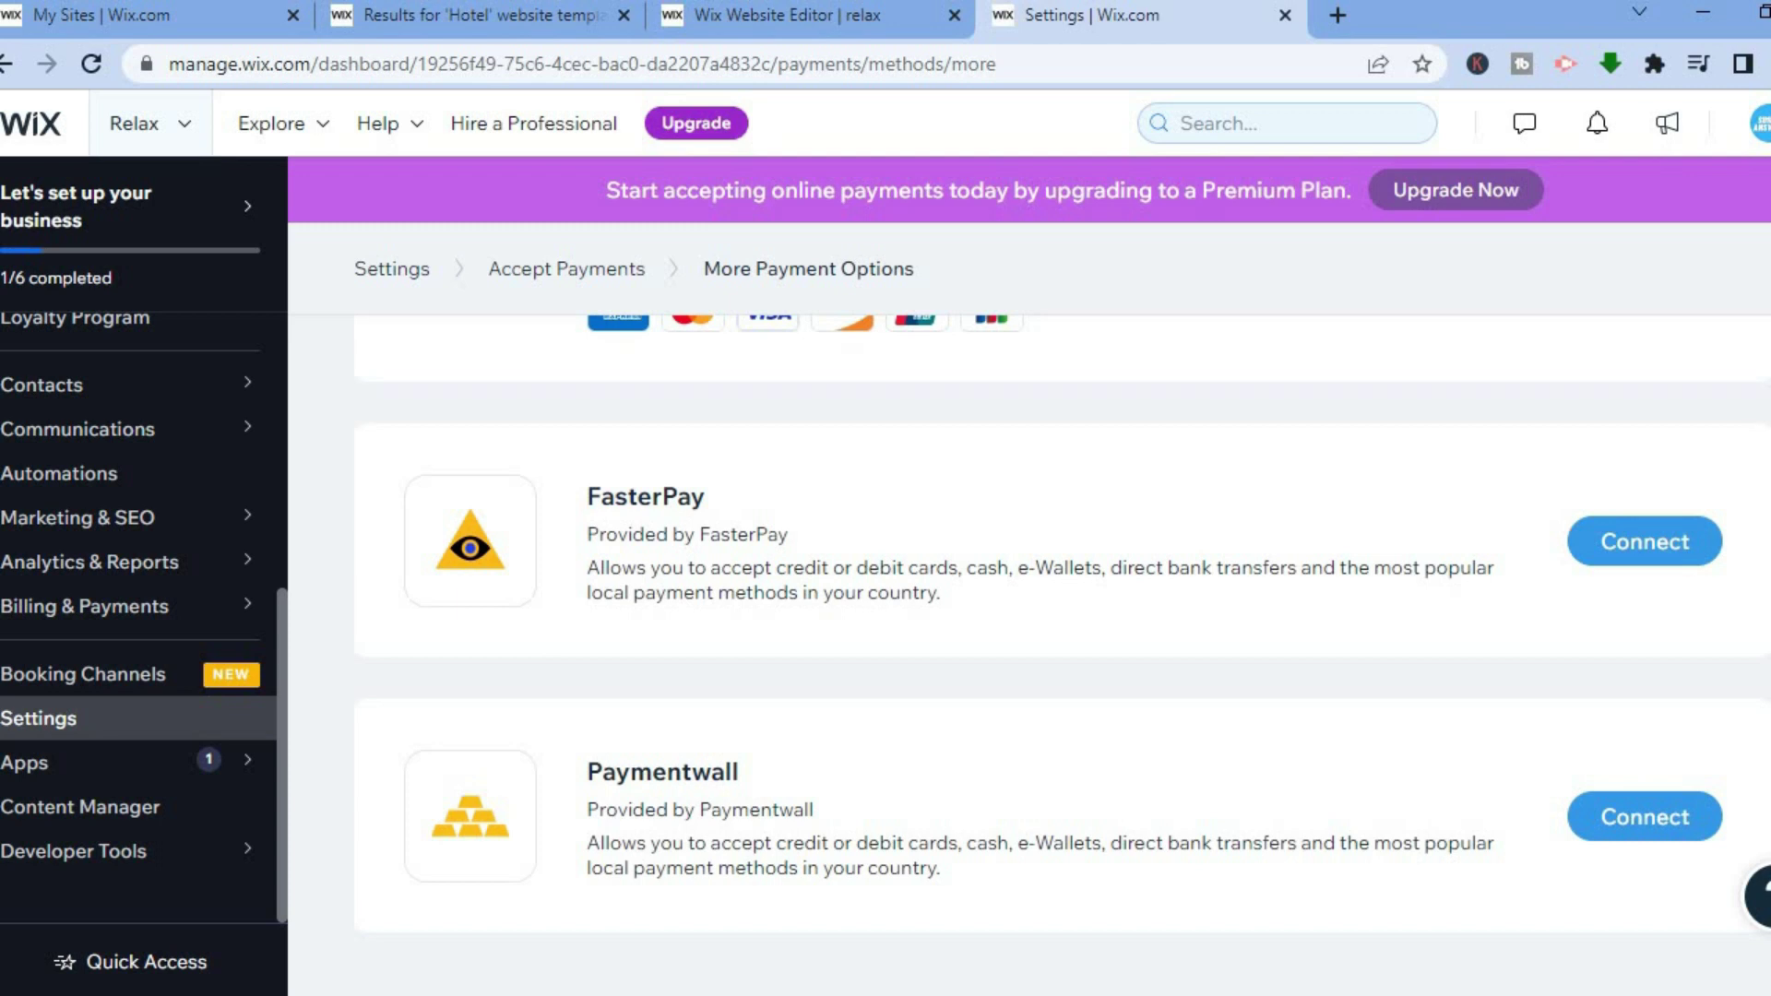
{"action": "scroll", "coordinate": [1060, 609], "scroll_direction": "up", "scroll_amount": 3}
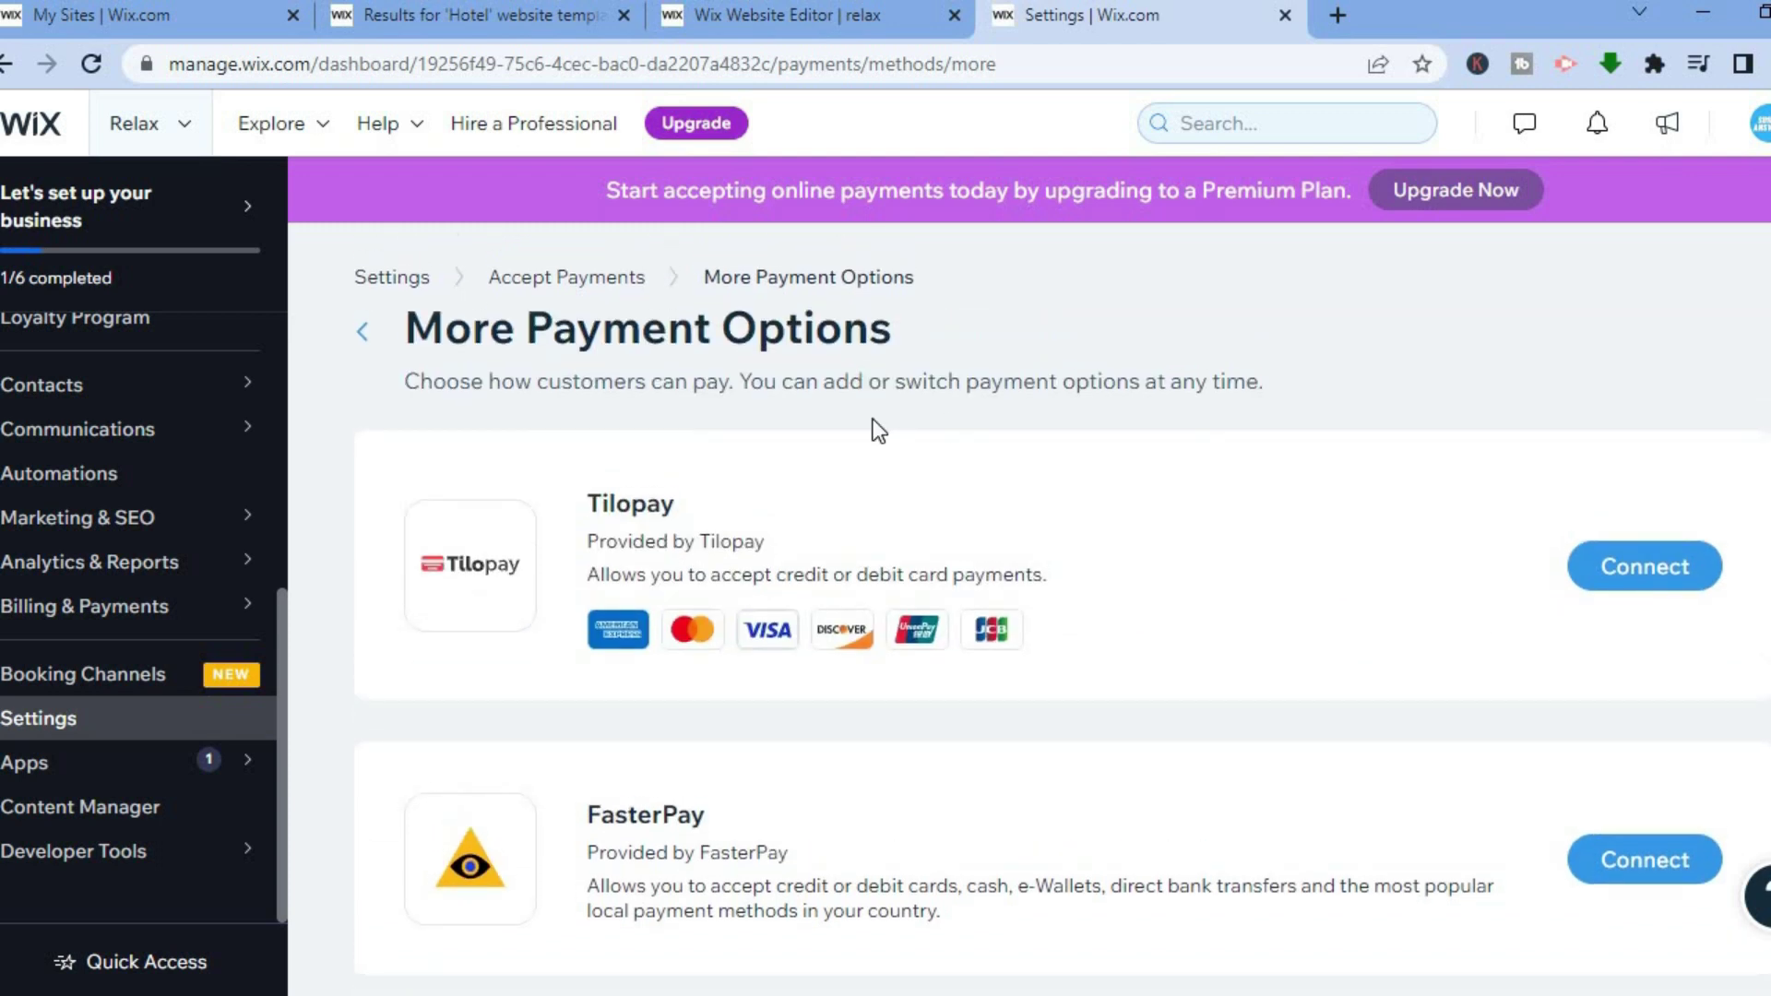
{"action": "left_click", "coordinate": [363, 334]}
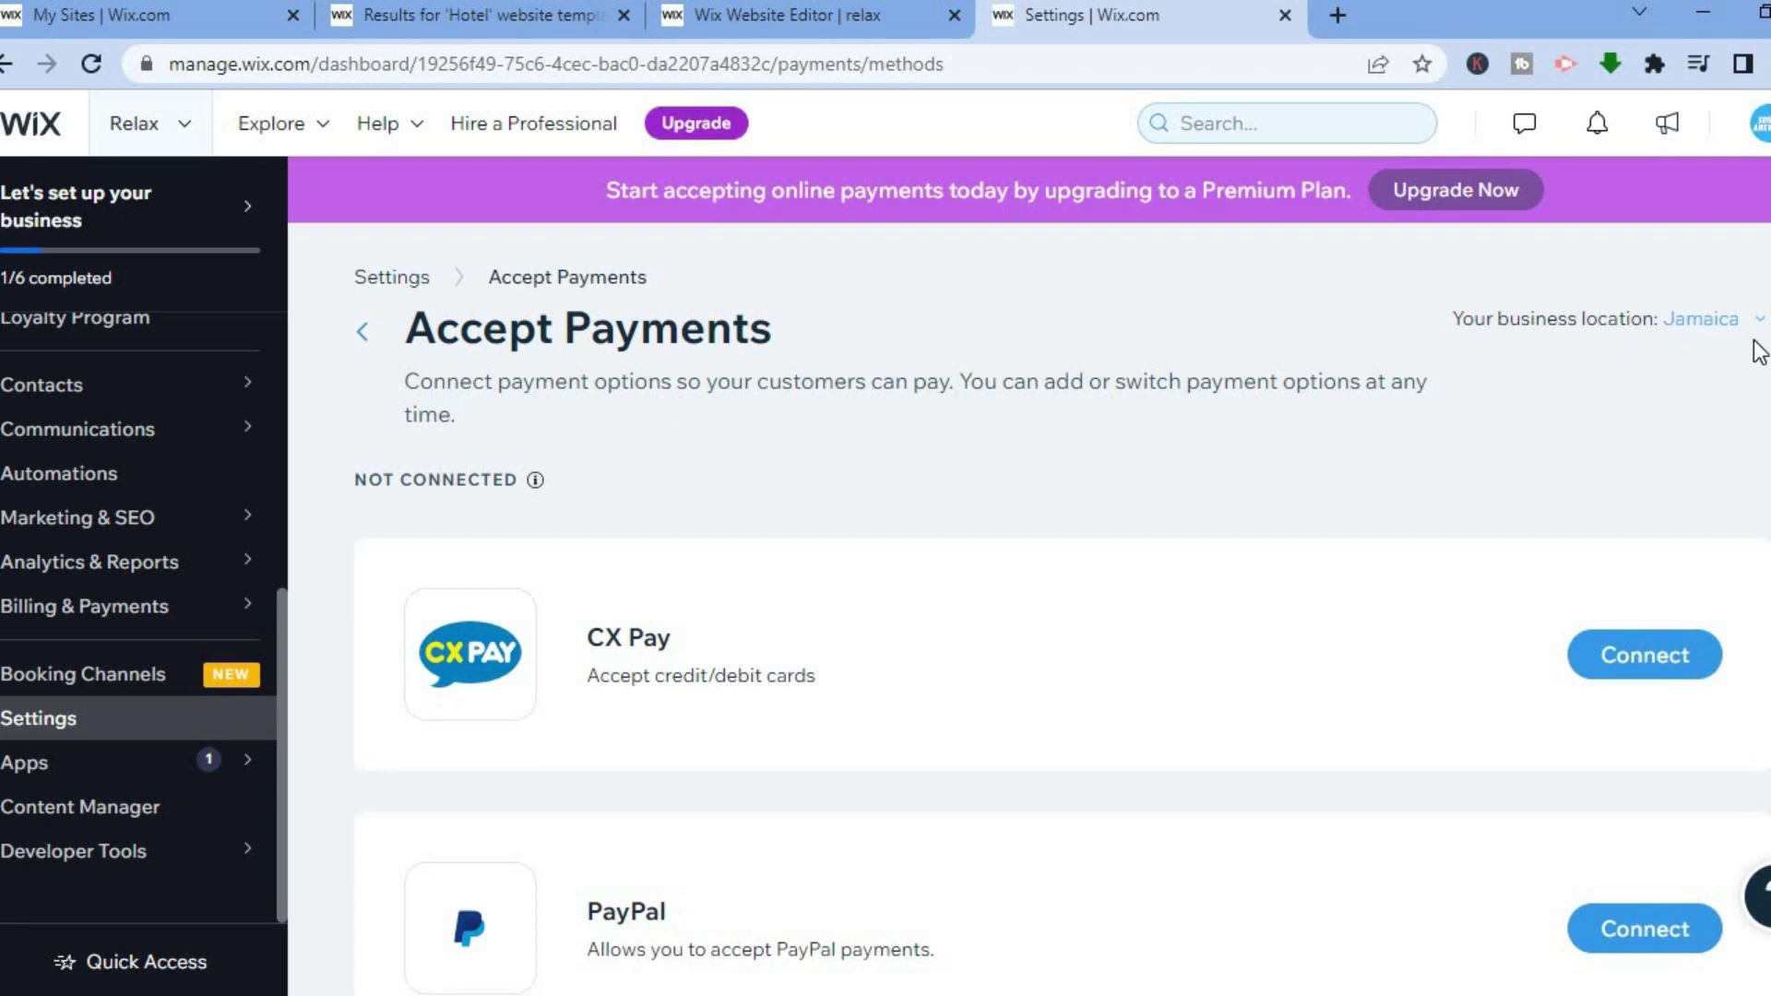
{"action": "scroll", "coordinate": [1060, 617], "scroll_direction": "down", "scroll_amount": 5}
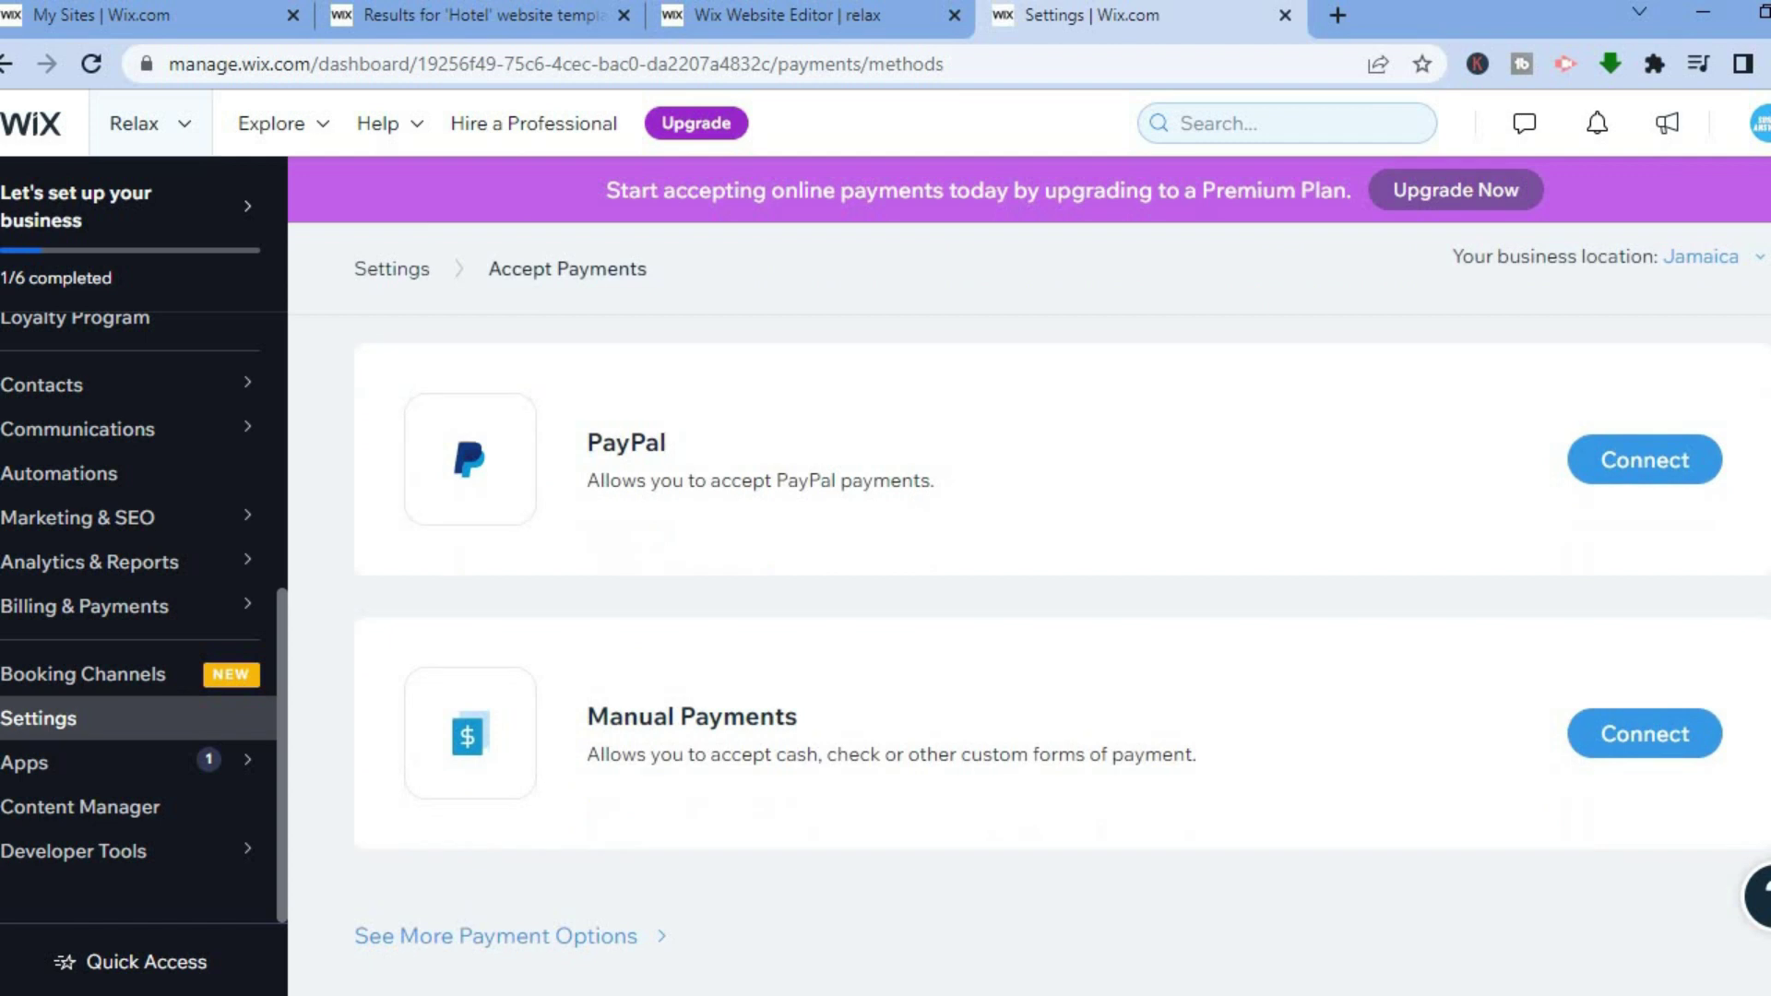
{"action": "scroll", "coordinate": [1061, 617], "scroll_direction": "up", "scroll_amount": 3}
{"action": "scroll", "coordinate": [861, 467], "scroll_direction": "up", "scroll_amount": 2}
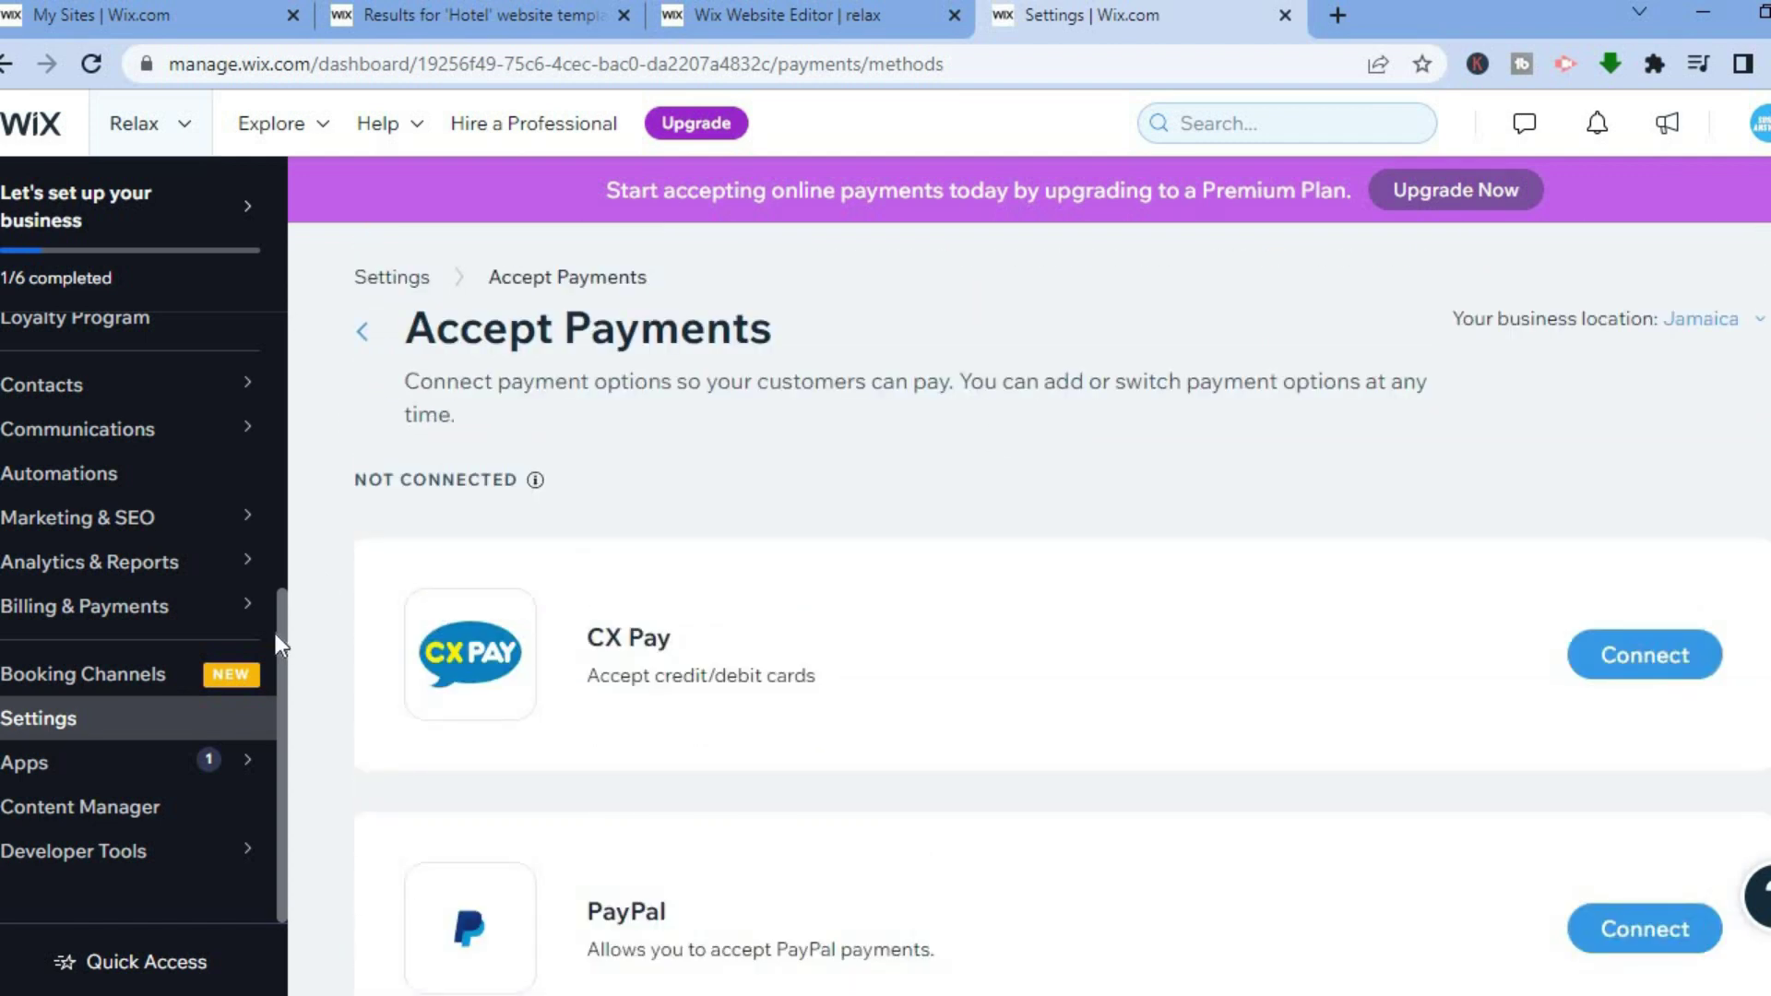
Open the site's design editor from the dashboard's home page and publish the site.
{"action": "scroll", "coordinate": [281, 600], "scroll_direction": "up", "scroll_amount": 1}
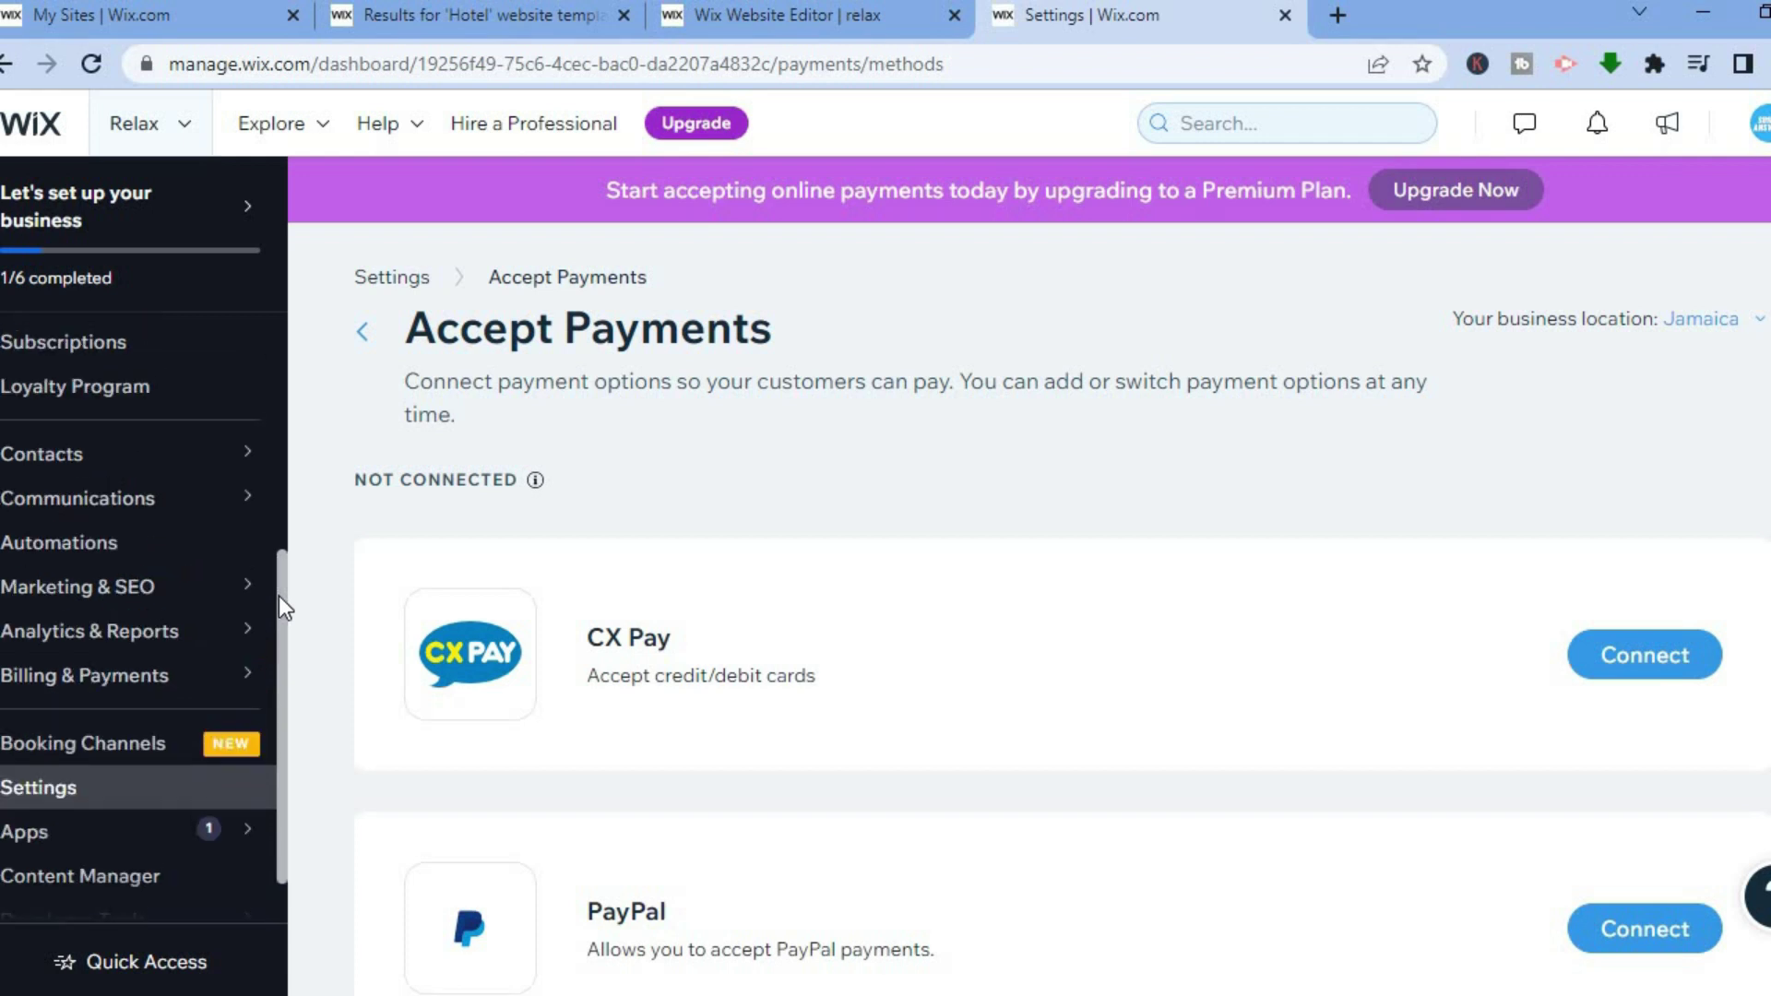
{"action": "scroll", "coordinate": [278, 596], "scroll_direction": "up", "scroll_amount": 1}
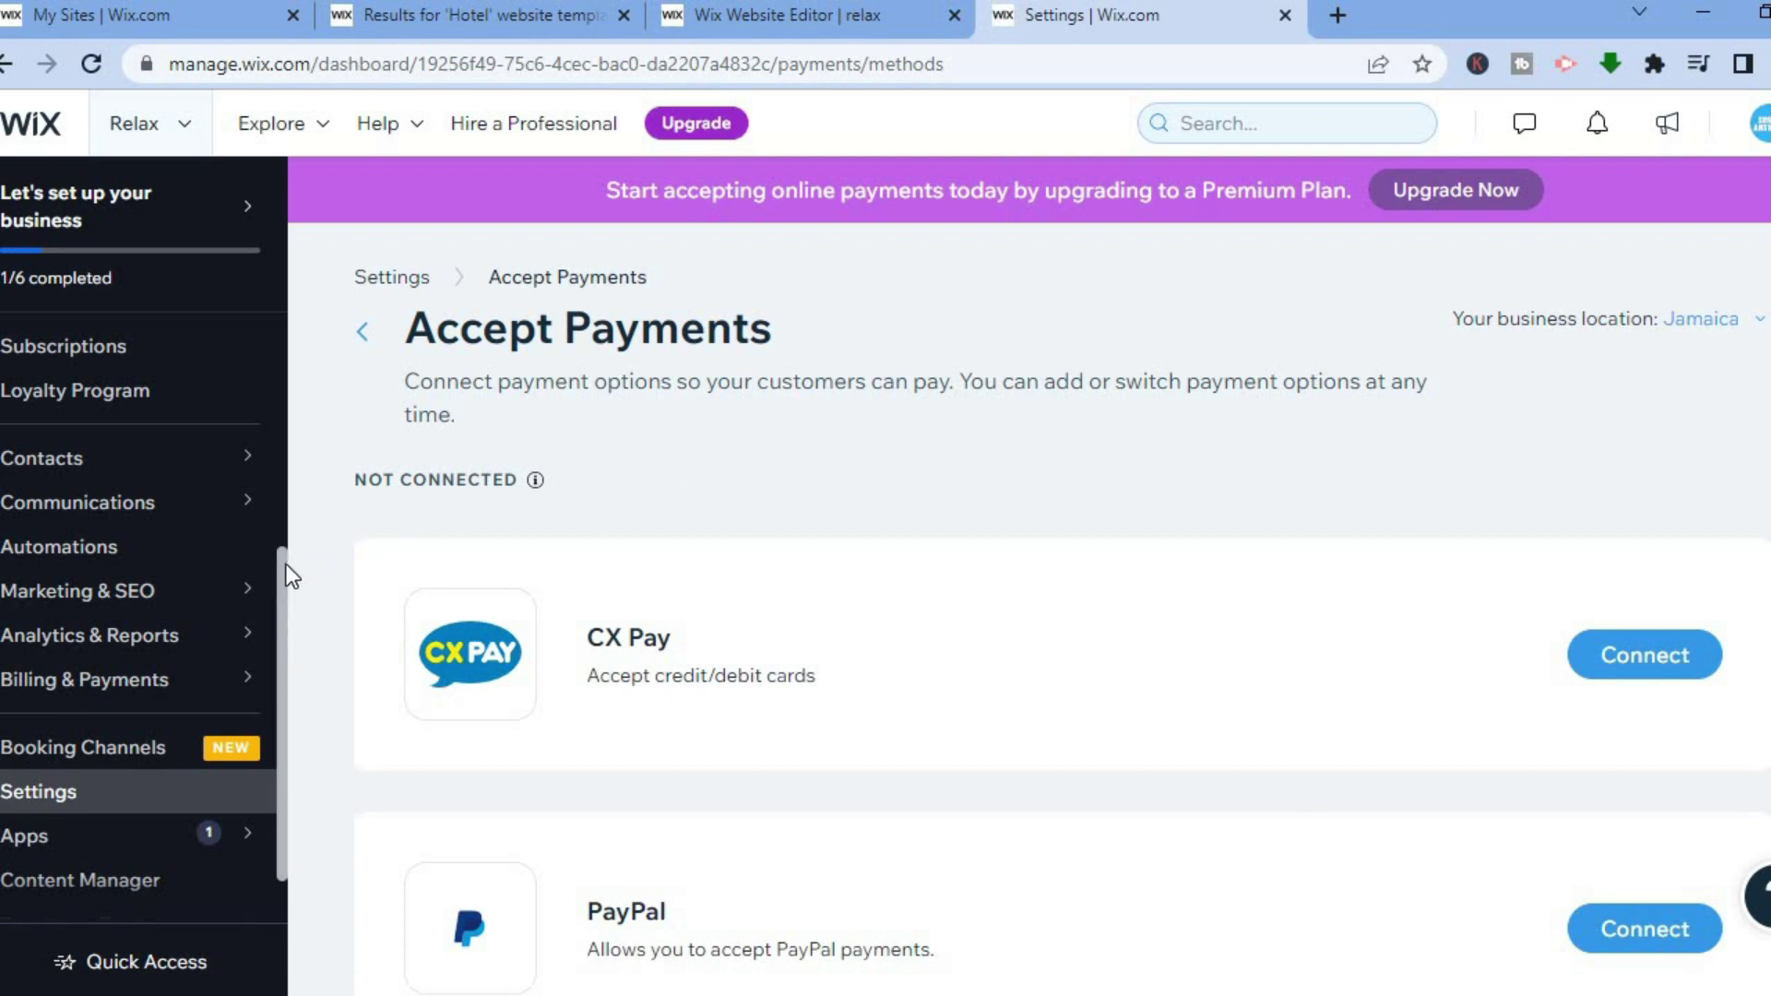
{"action": "scroll", "coordinate": [283, 332], "scroll_direction": "up", "scroll_amount": 5}
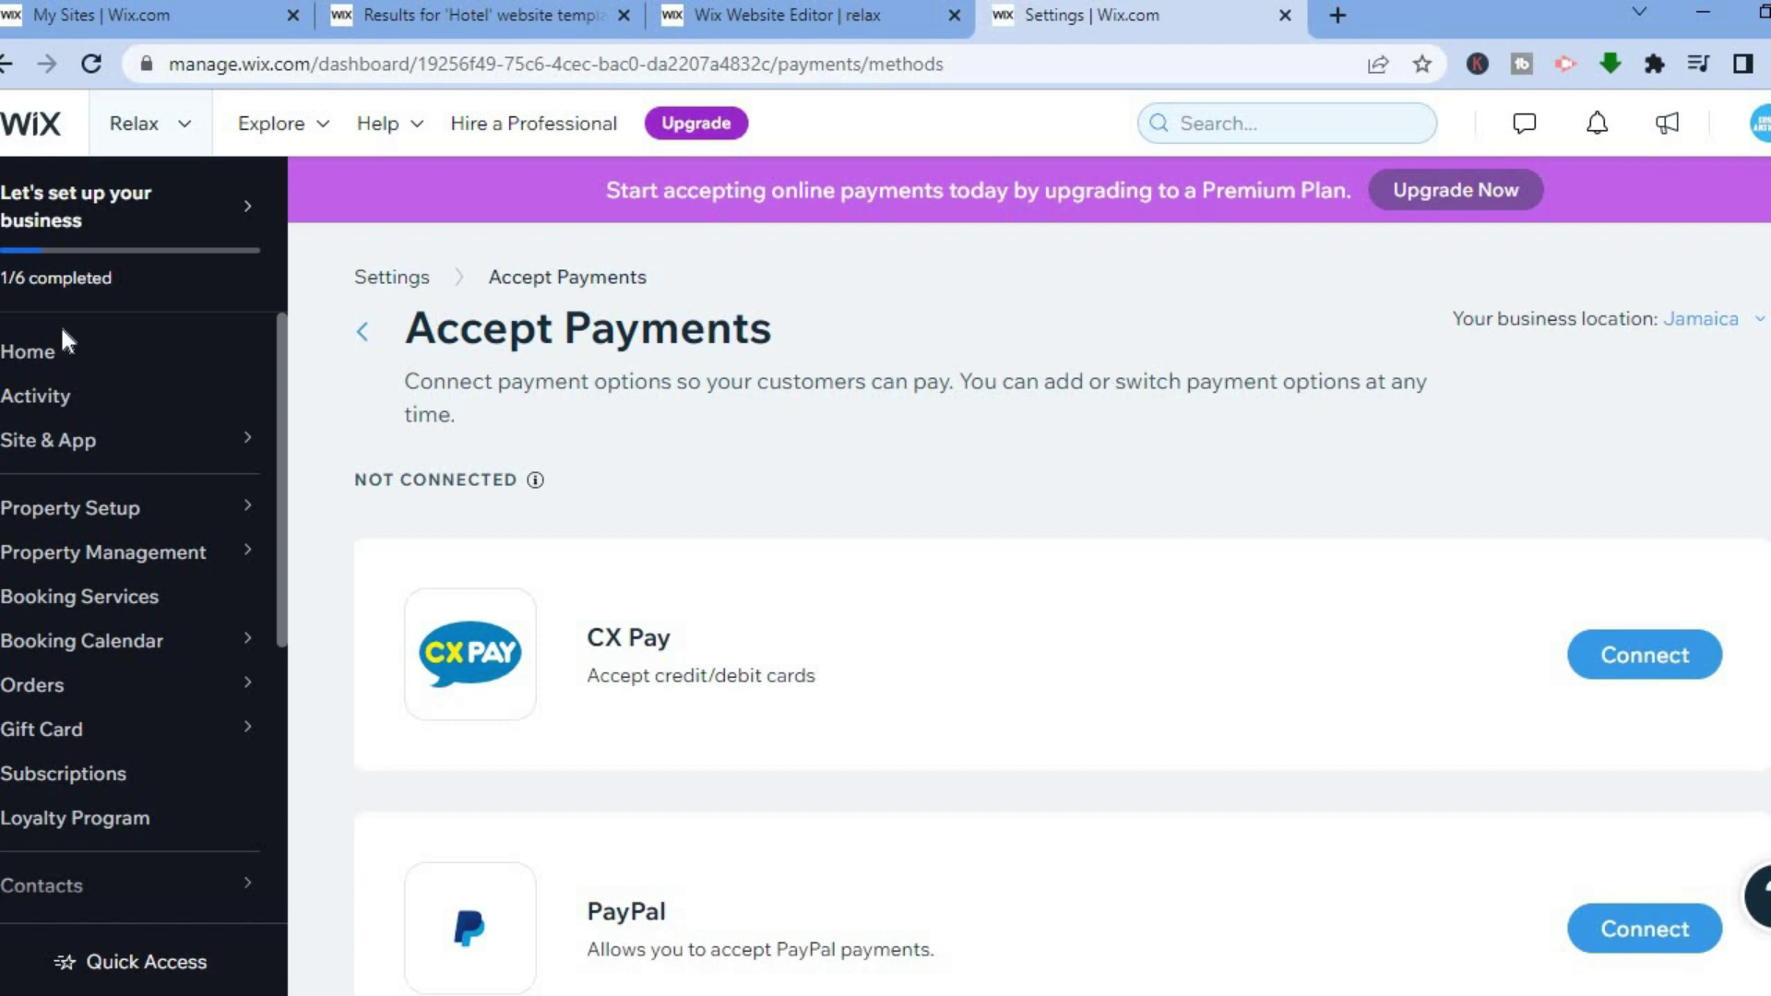
{"action": "left_click", "coordinate": [42, 351]}
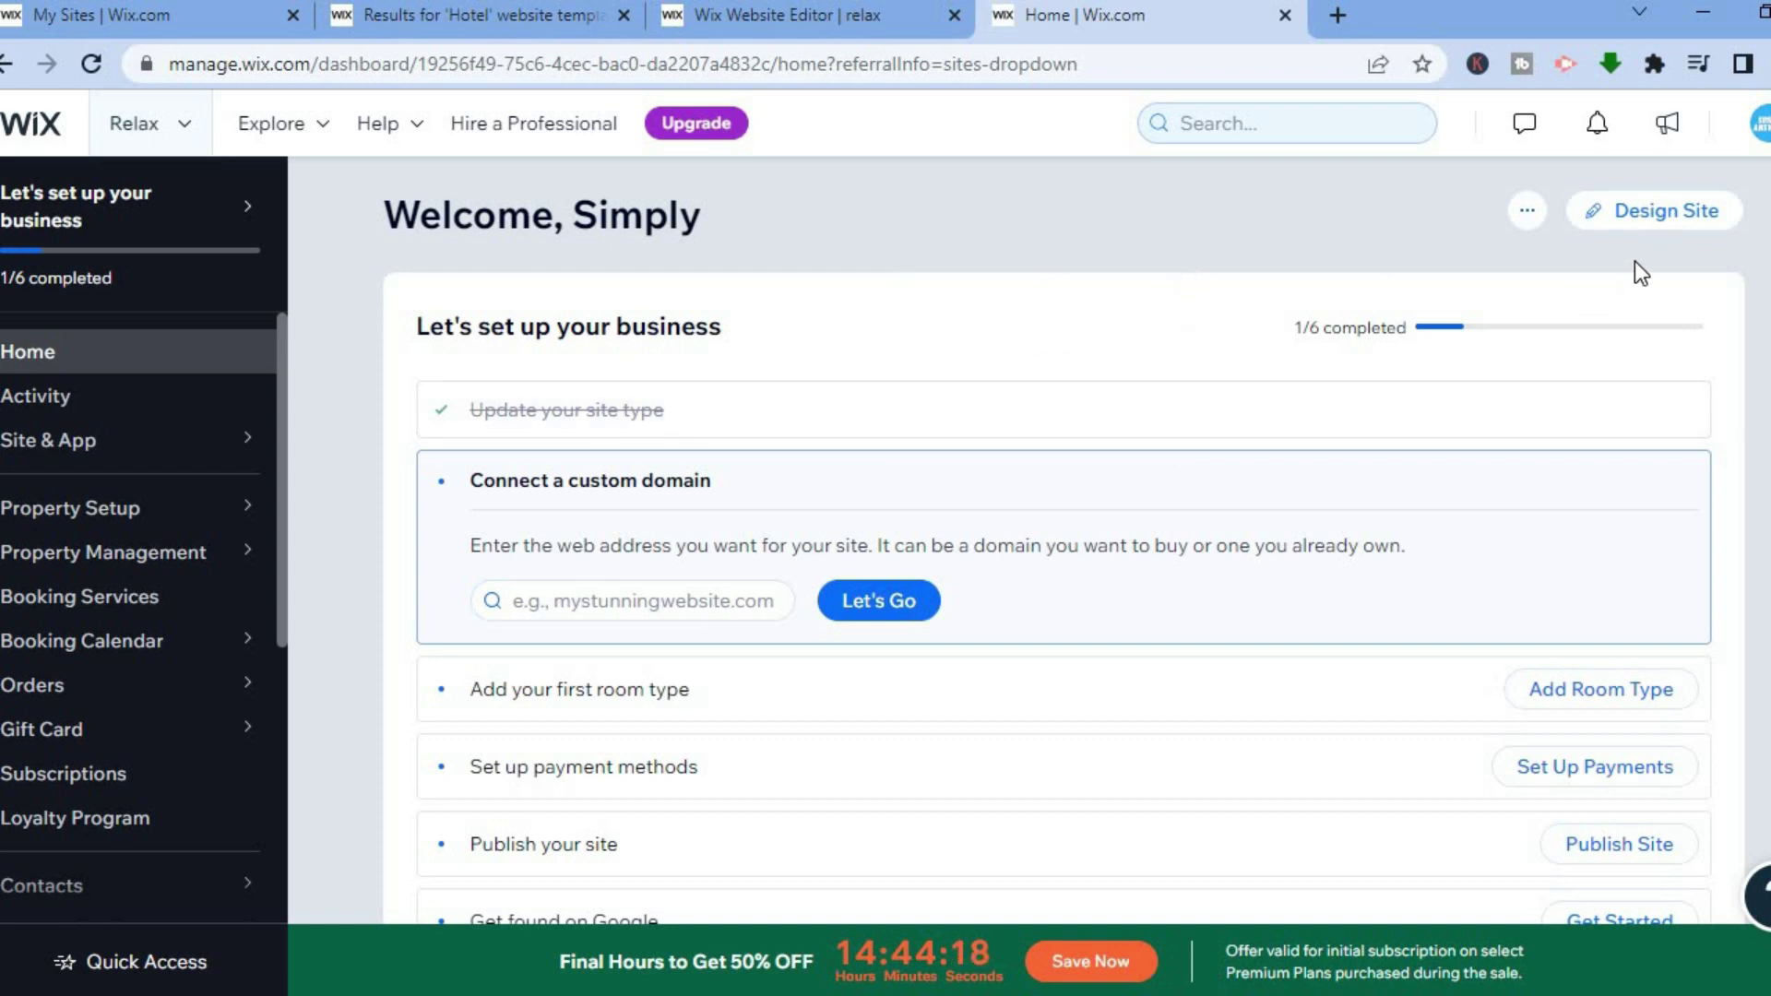
{"action": "left_click", "coordinate": [1642, 212]}
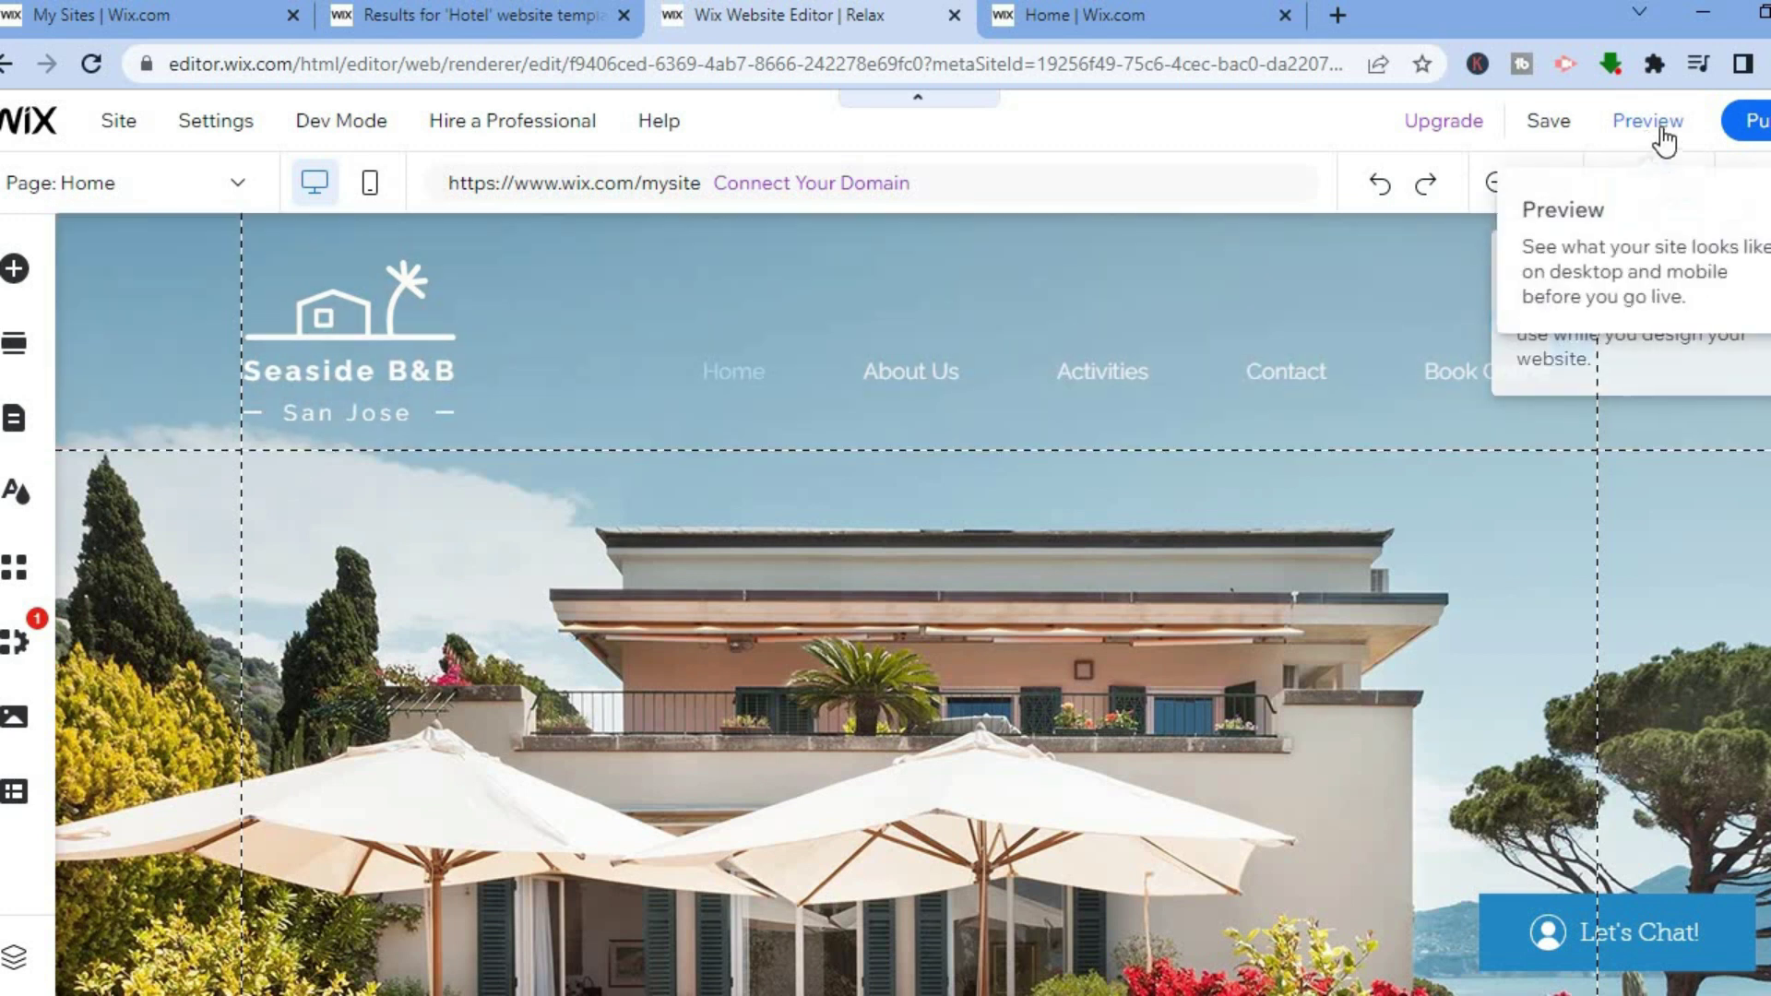
{"action": "left_click", "coordinate": [1752, 125]}
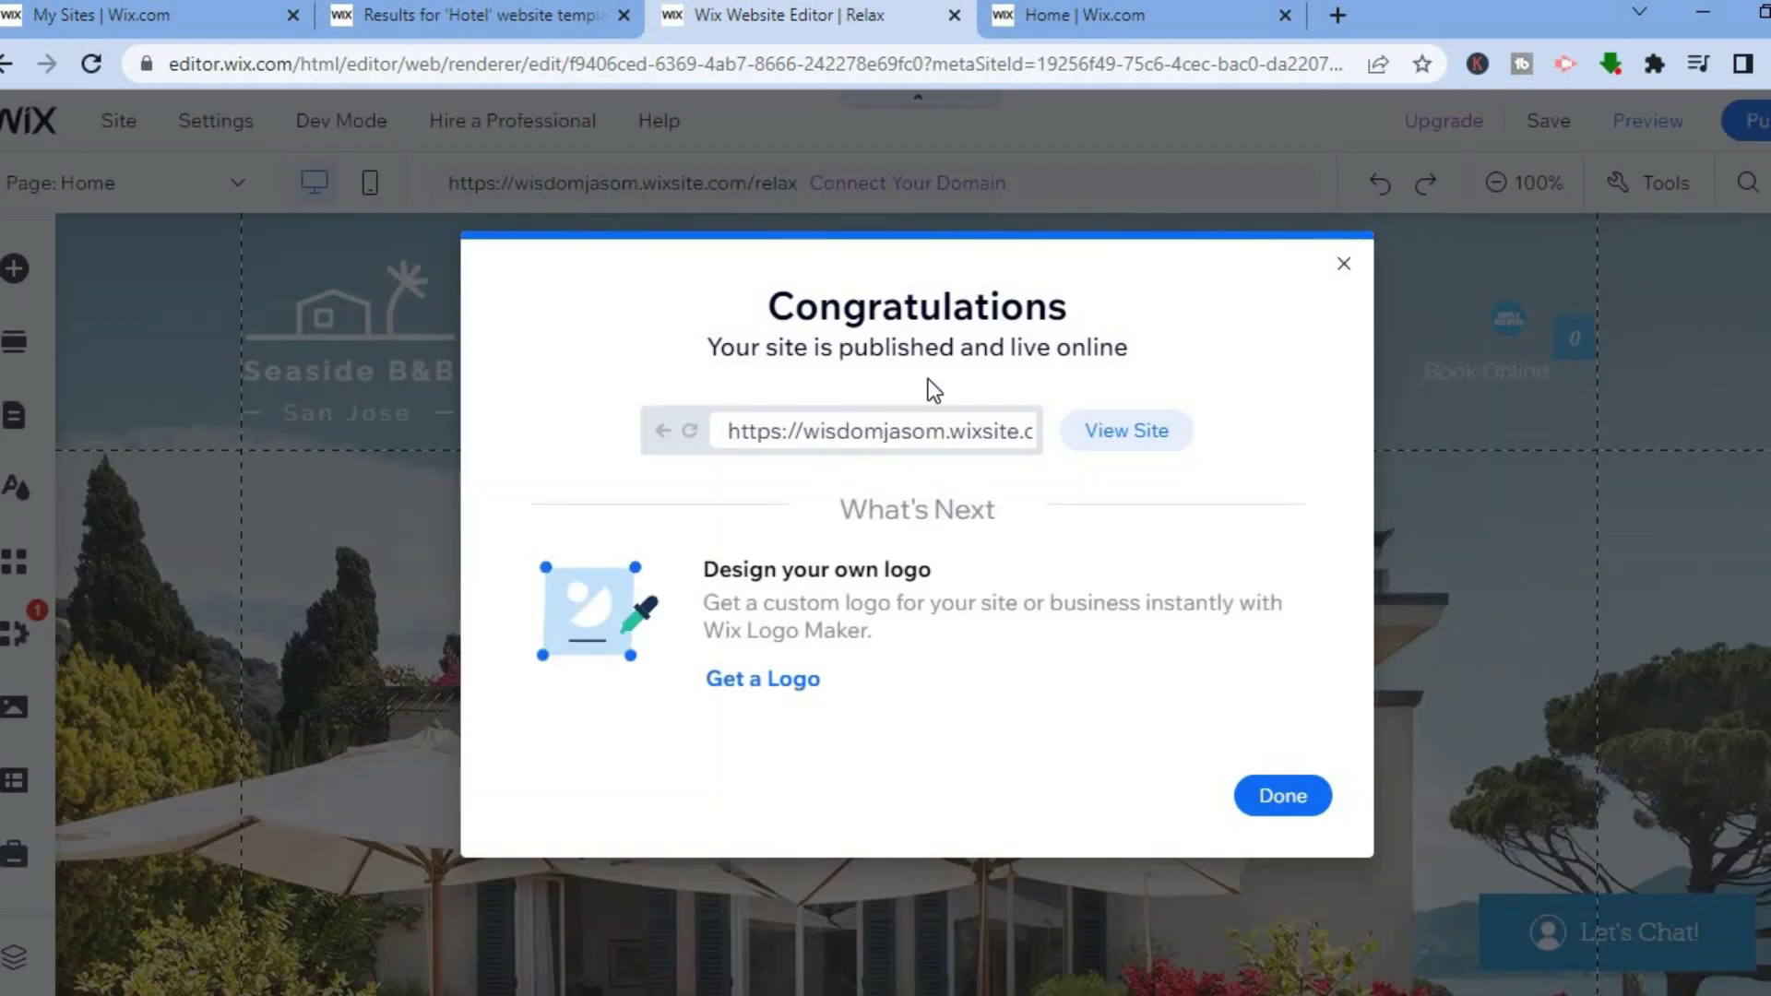
Open the published relax site and review its live home page from the header through the Activities, Rooms and Location cards.
{"action": "left_click", "coordinate": [1147, 441]}
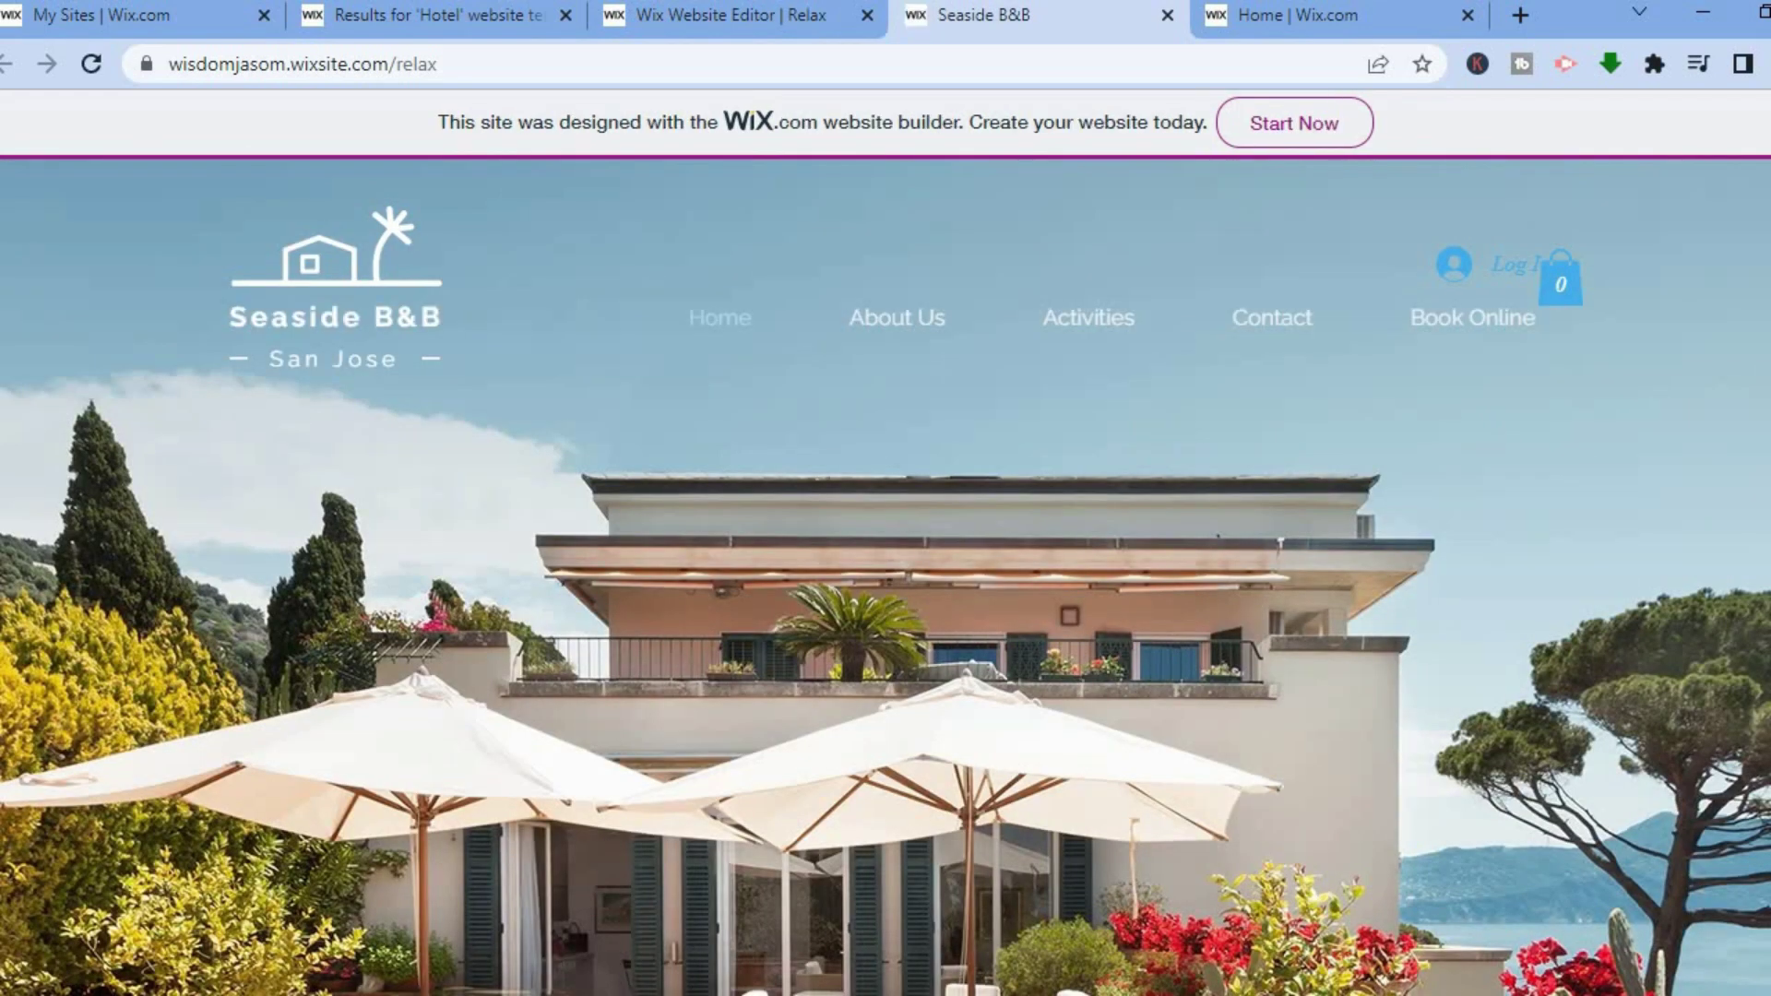
{"action": "scroll", "coordinate": [885, 553], "scroll_direction": "down", "scroll_amount": 8}
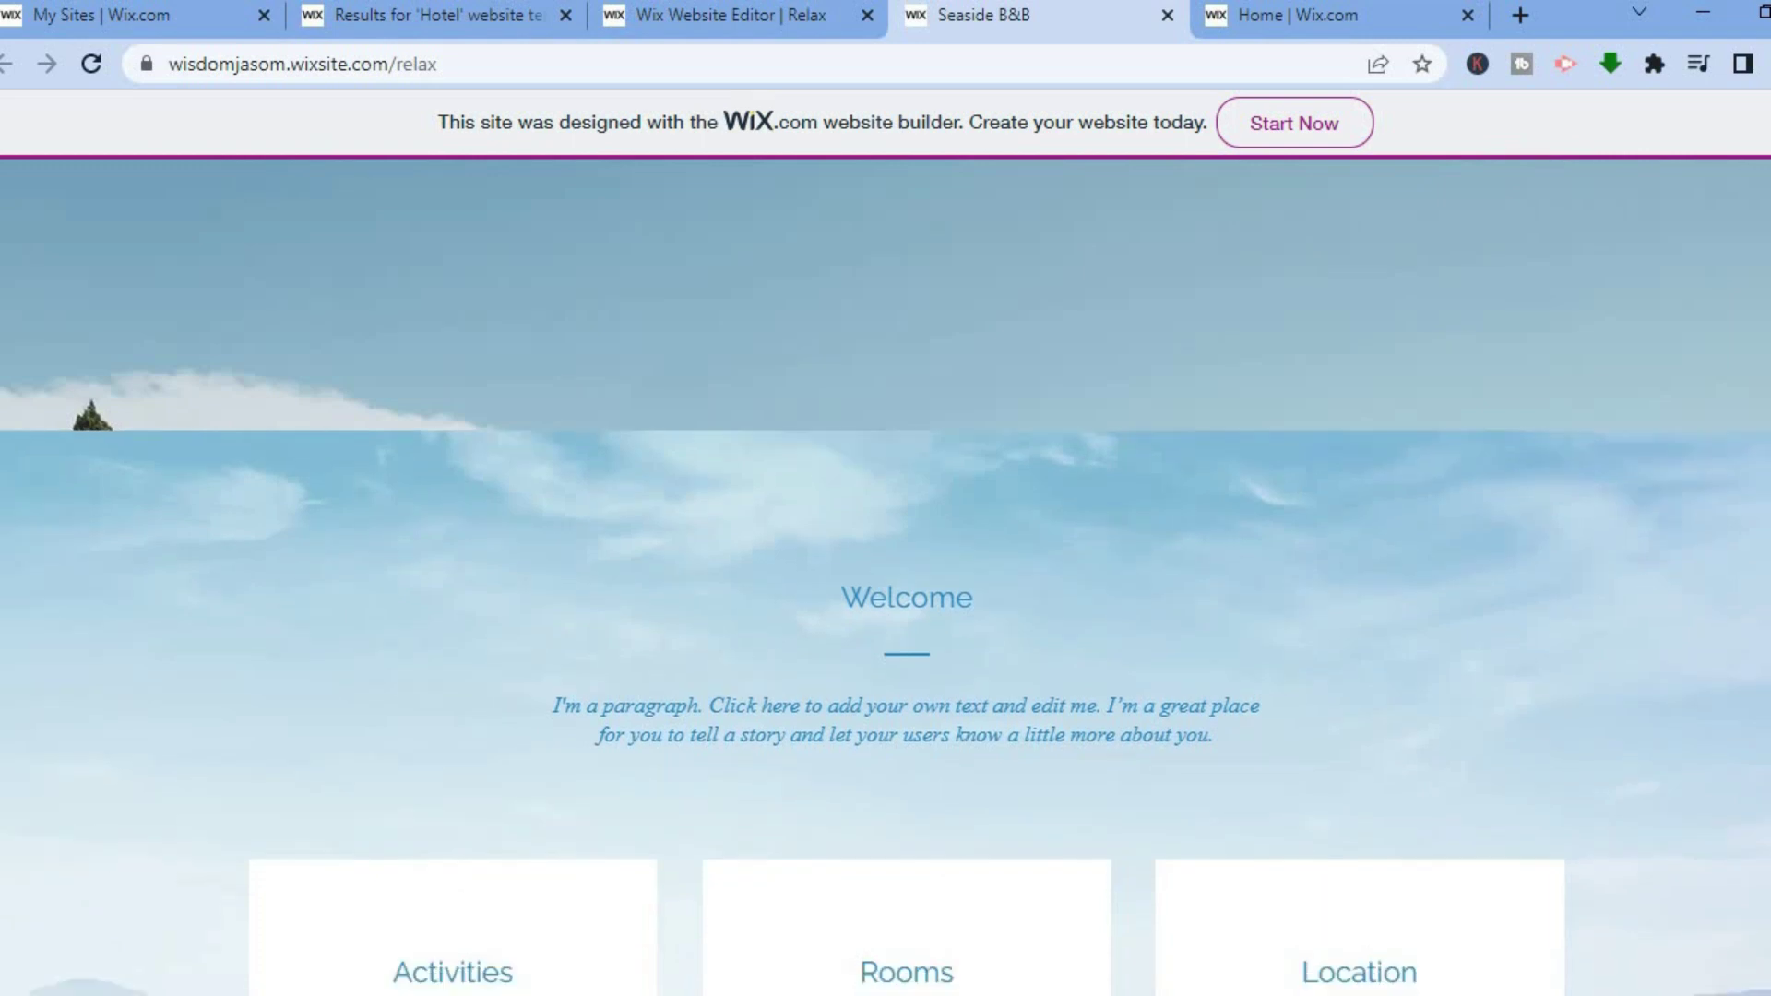
{"action": "scroll", "coordinate": [886, 554], "scroll_direction": "down", "scroll_amount": 6}
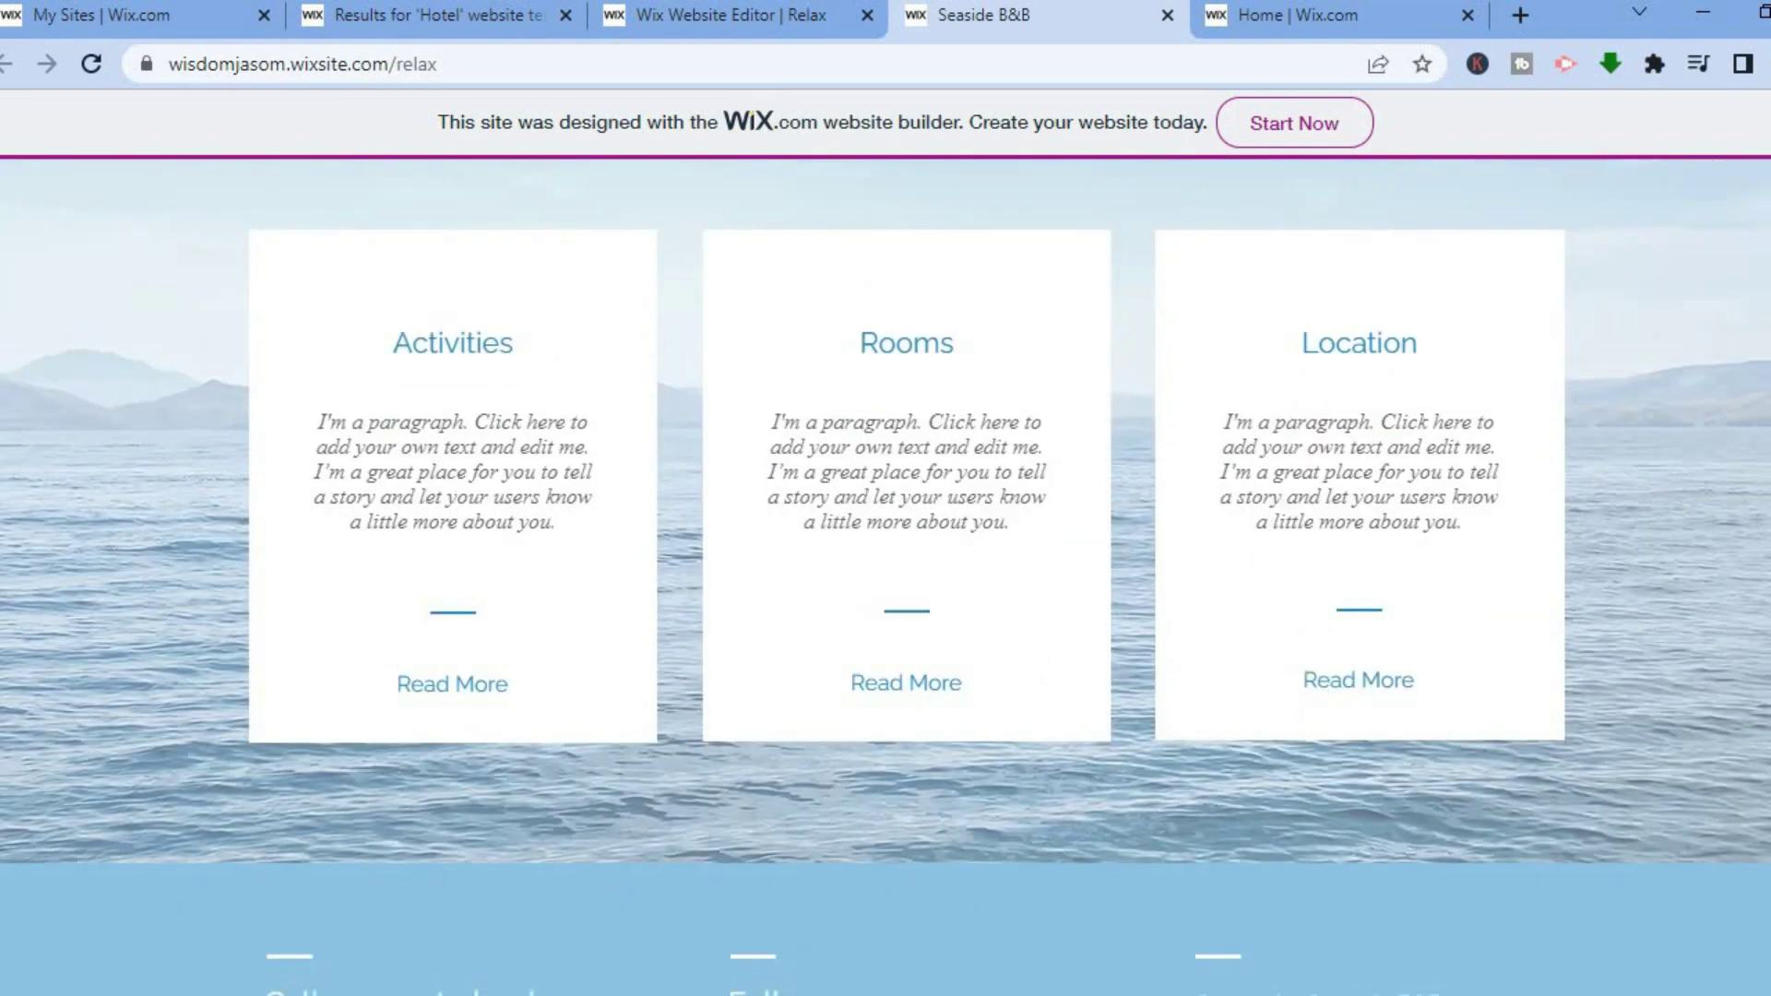
{"action": "scroll", "coordinate": [885, 577], "scroll_direction": "up", "scroll_amount": 12}
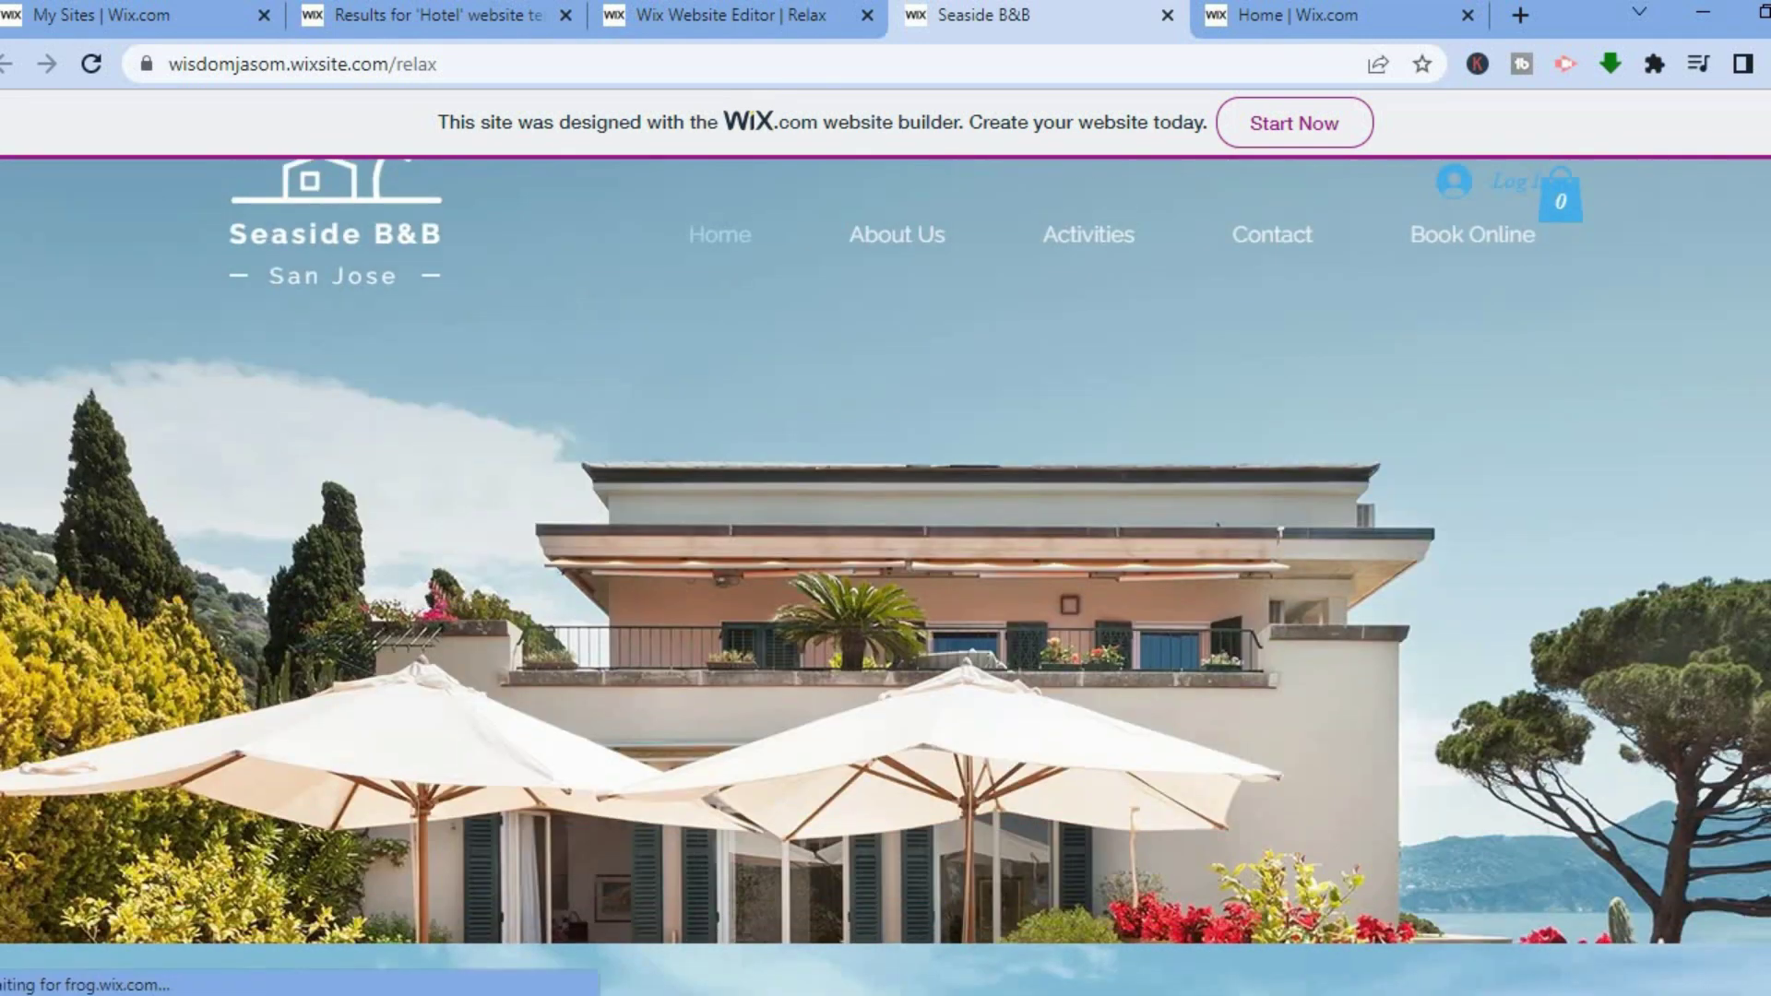
{"action": "scroll", "coordinate": [885, 553], "scroll_direction": "up", "scroll_amount": 1}
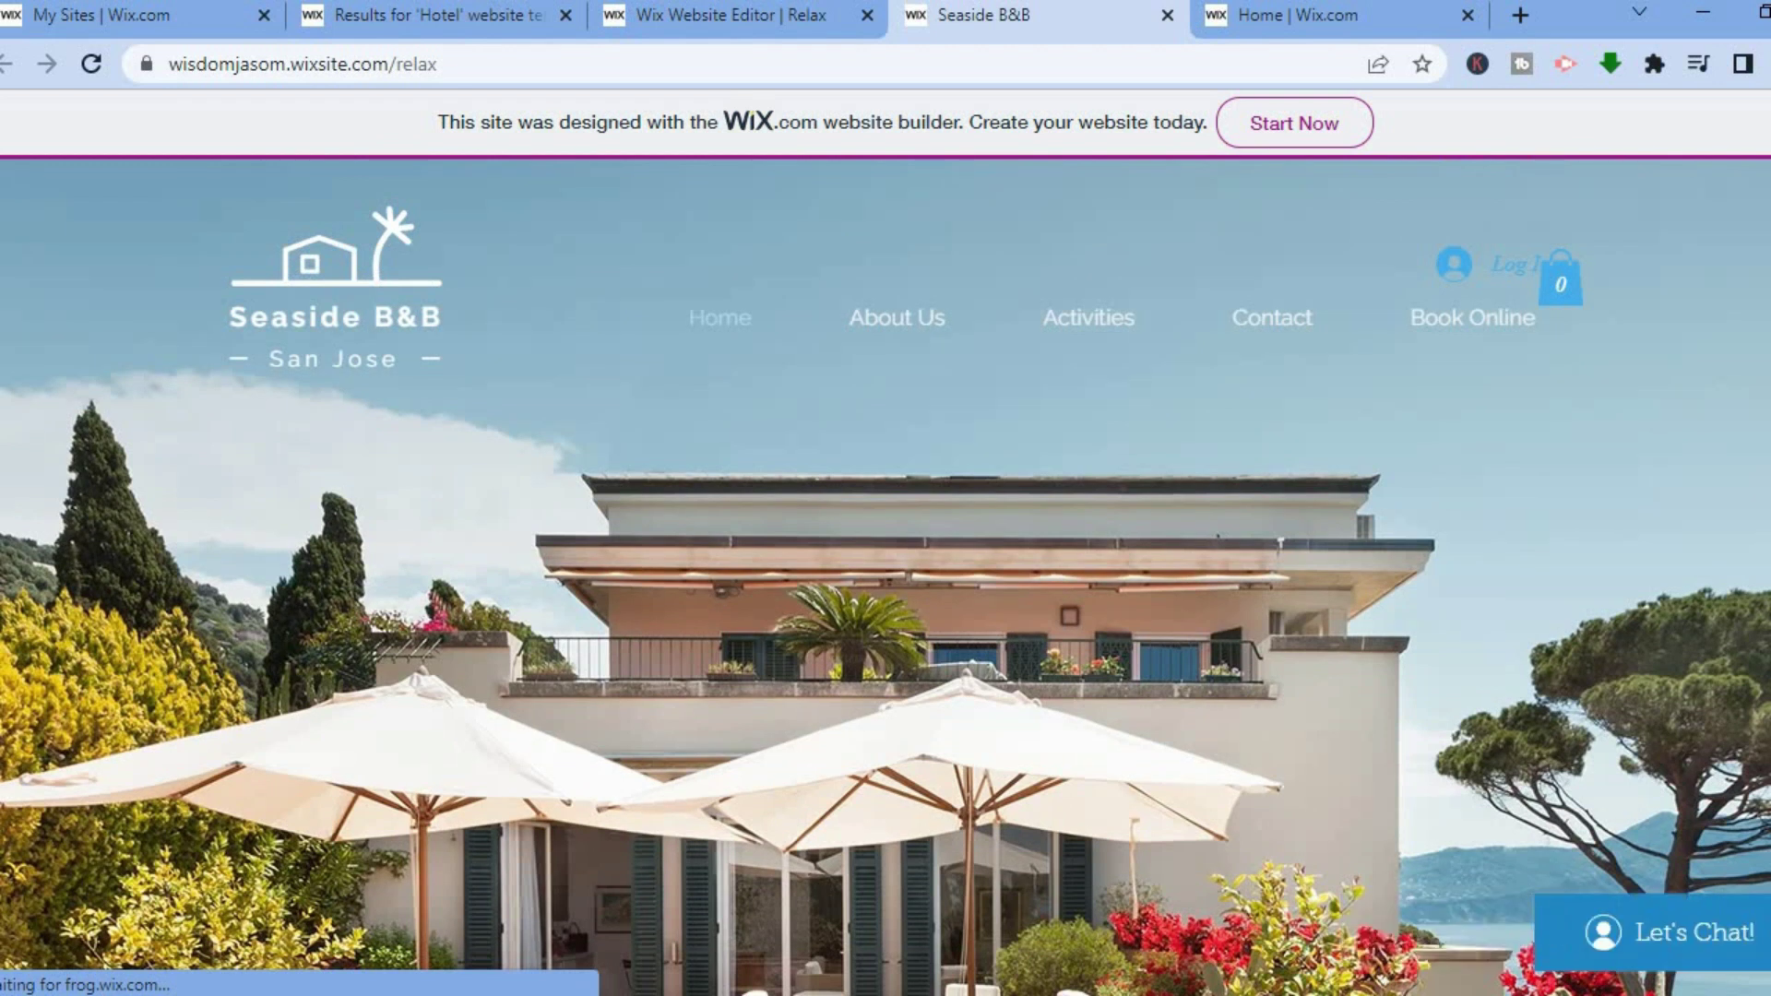